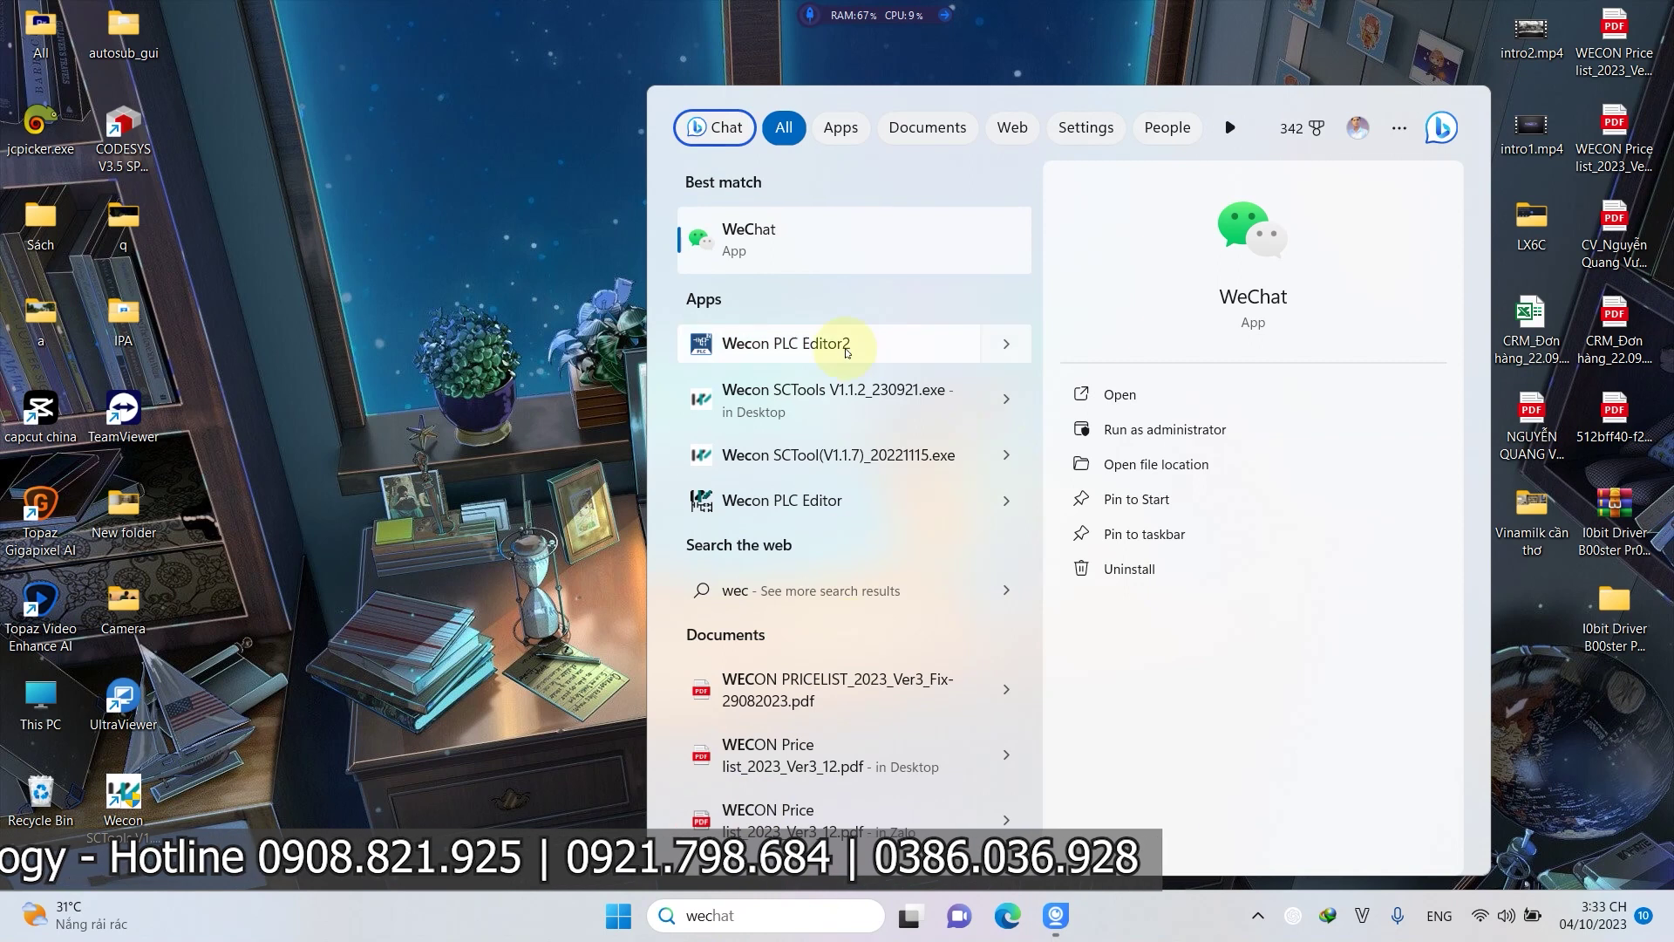
Start Wecon PLC Editor2 and create a new Ladder project with PLC series LX6CPU and model LX6V.
left_click(837, 344)
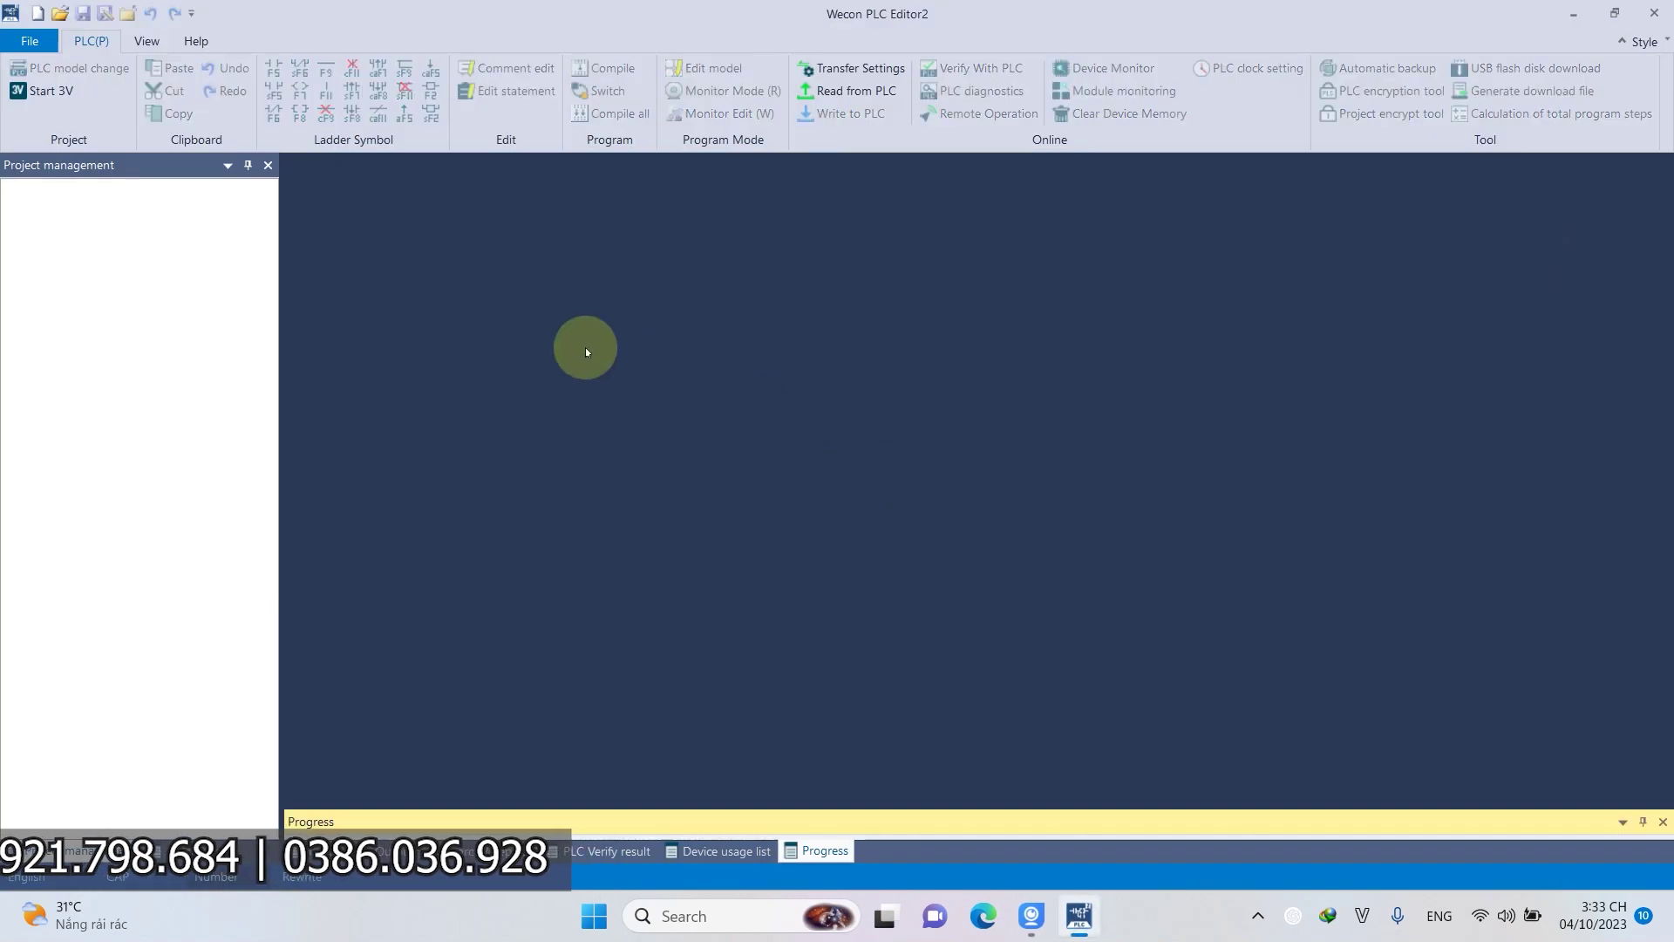
left_click(30, 41)
left_click(54, 63)
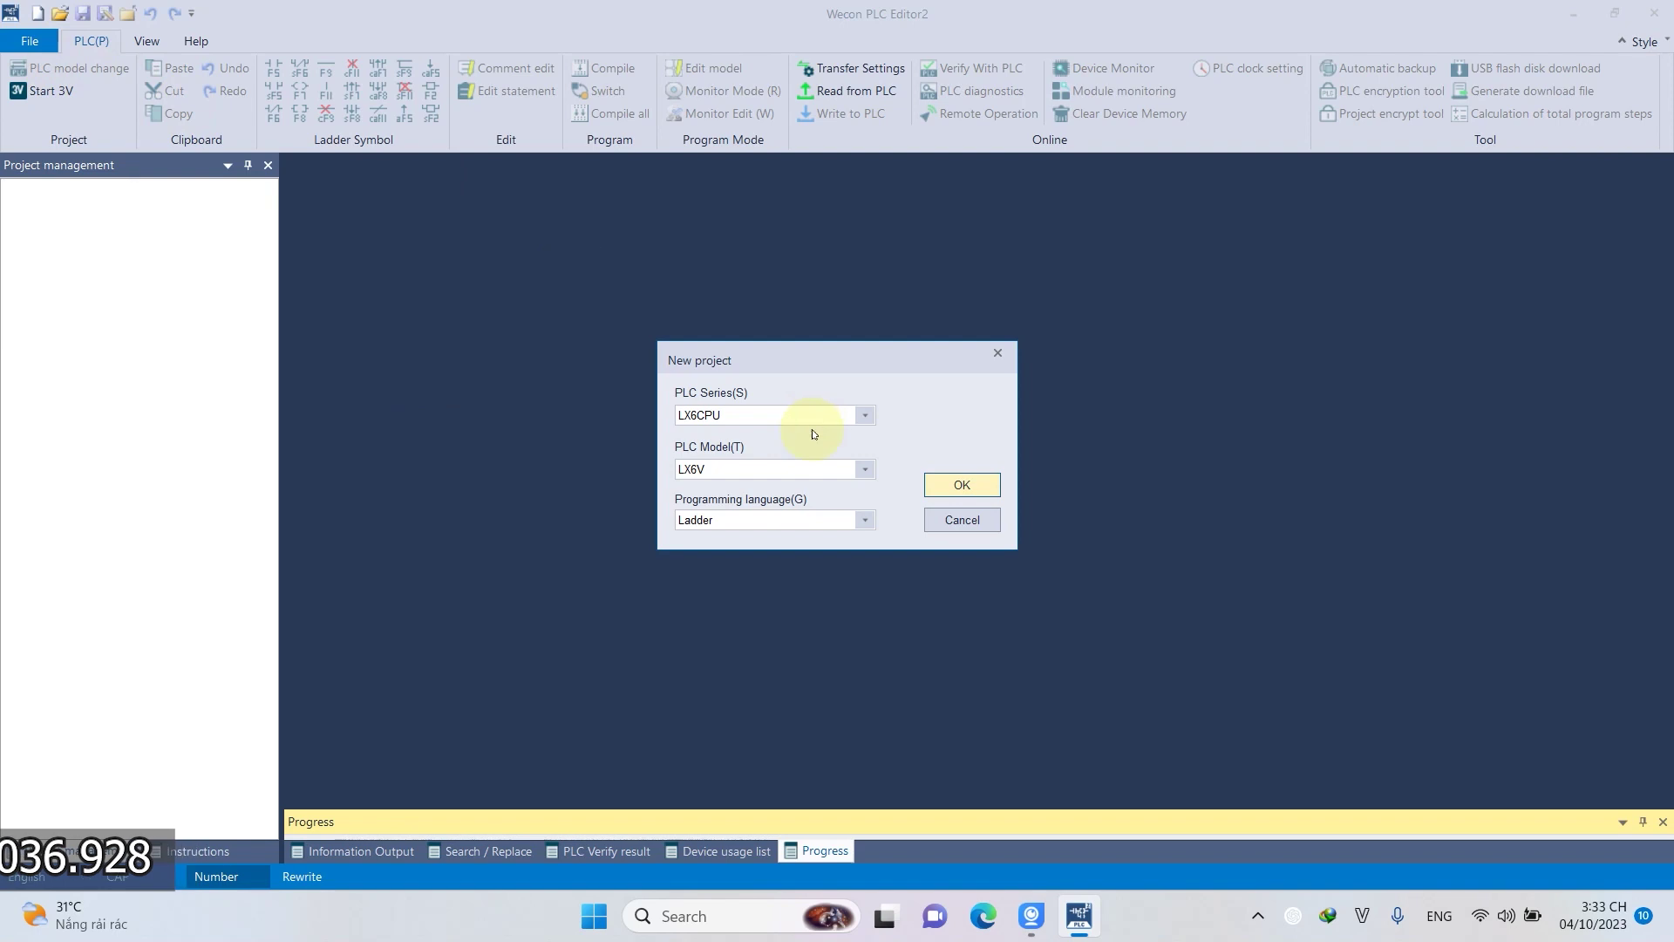
left_click(697, 414)
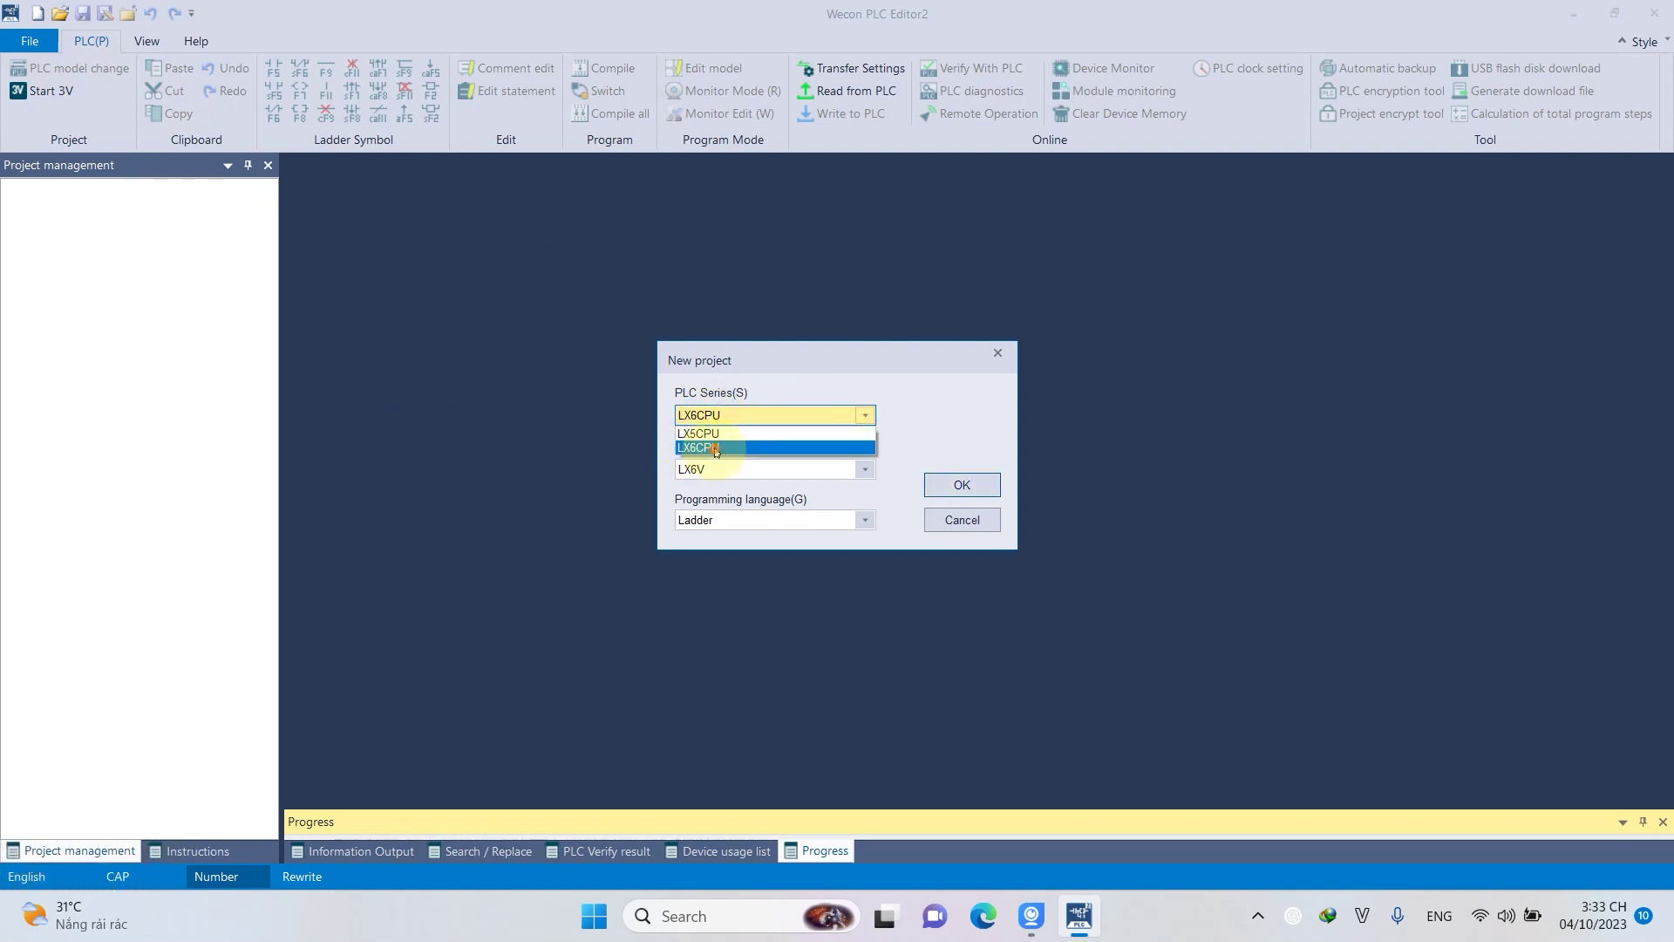
left_click(691, 452)
left_click(691, 469)
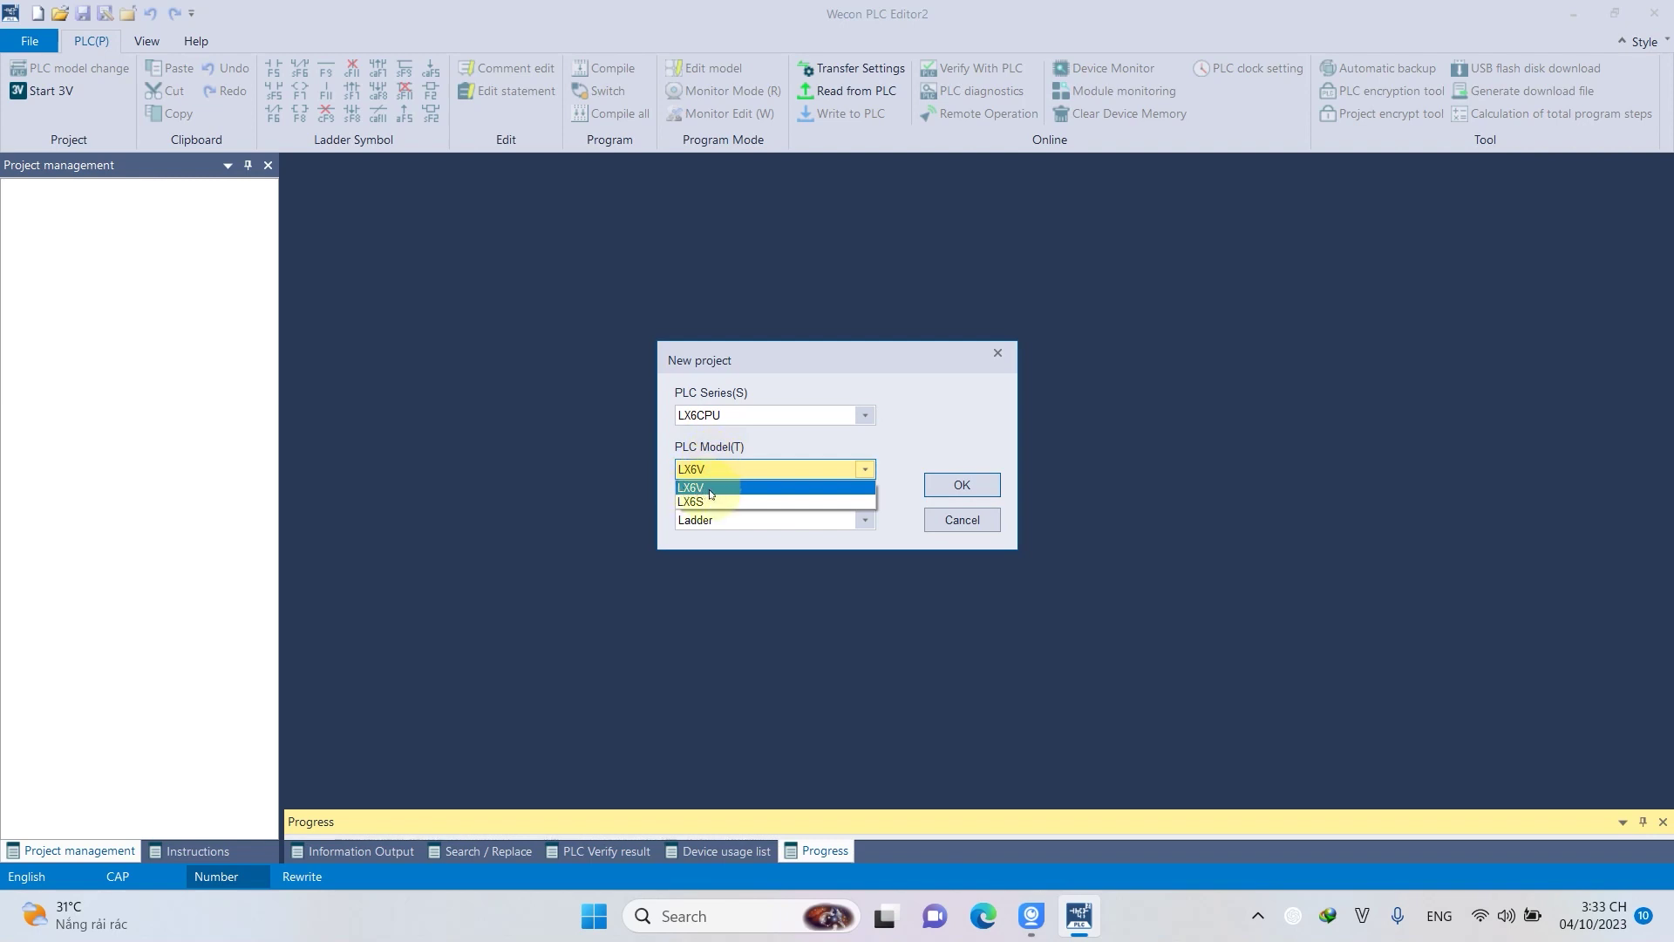
left_click(719, 491)
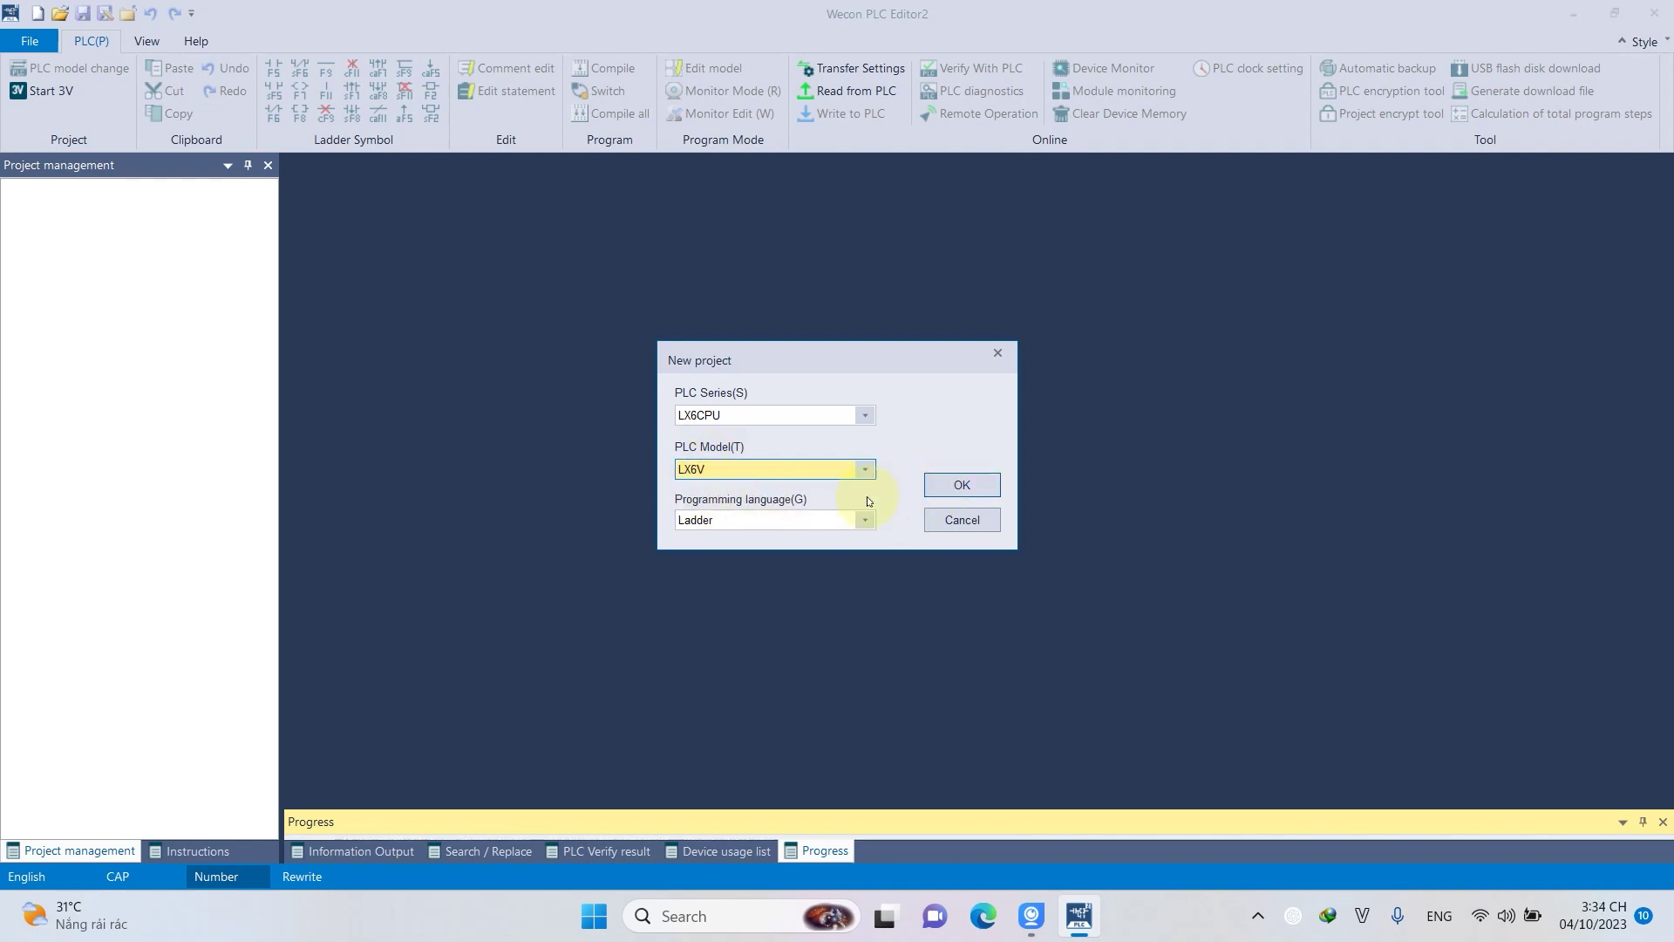
left_click(939, 479)
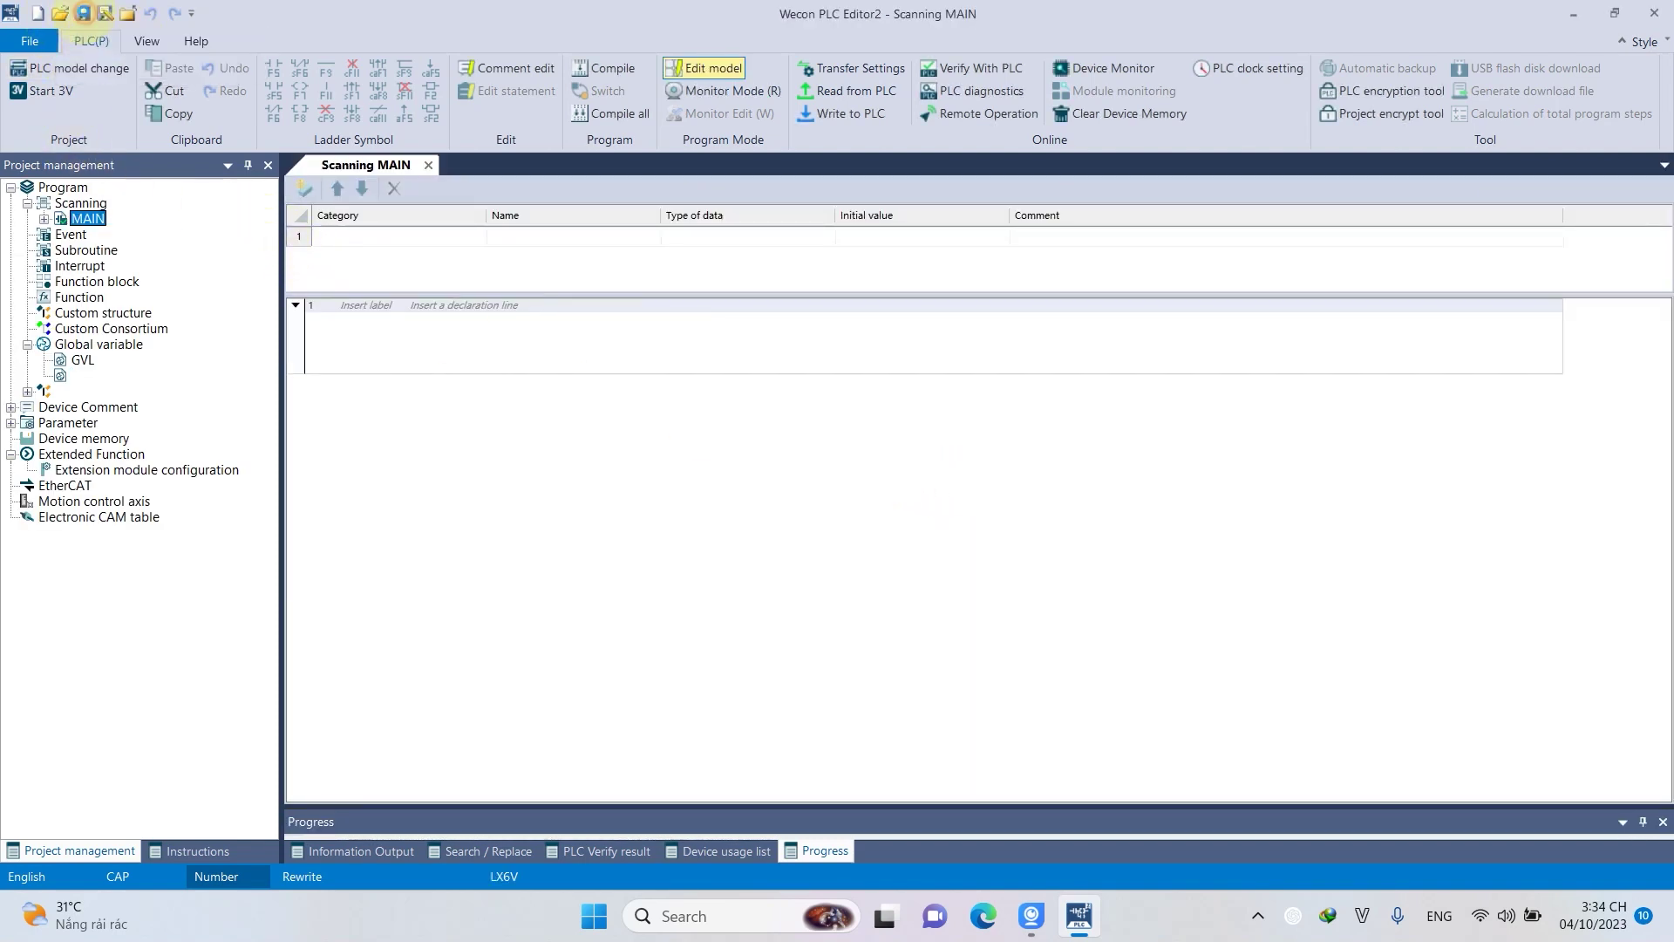
Save the project to the Desktop under the file name demo.
left_click(90, 15)
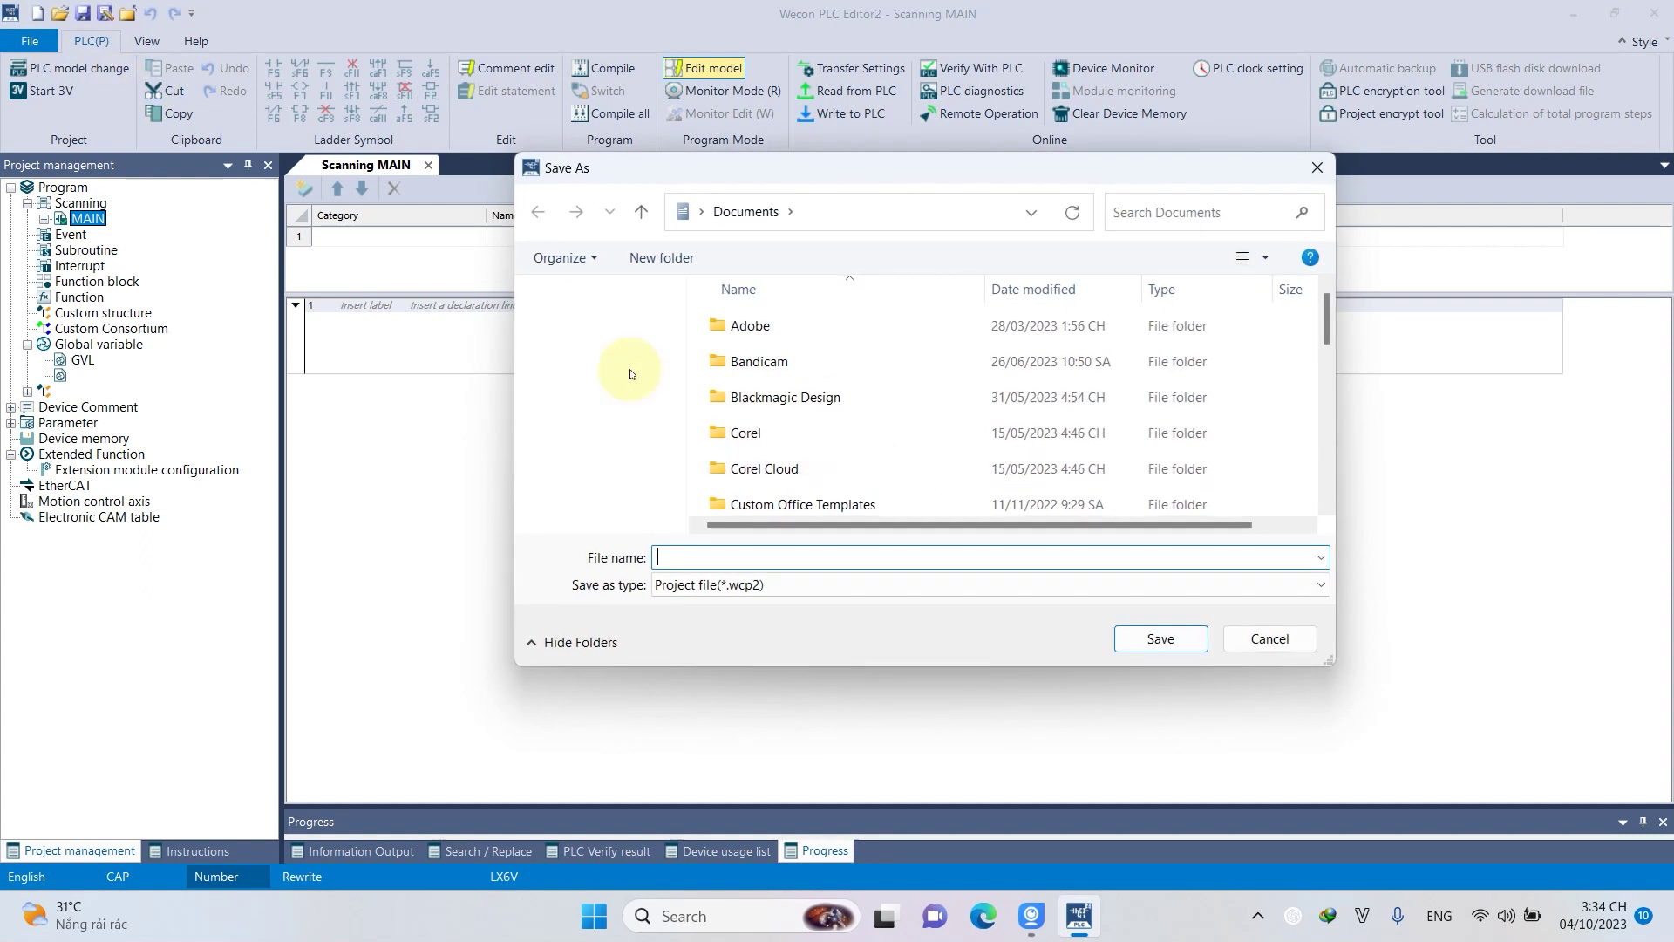
scroll(613, 388, "up", 1)
scroll(598, 427, "down", 3)
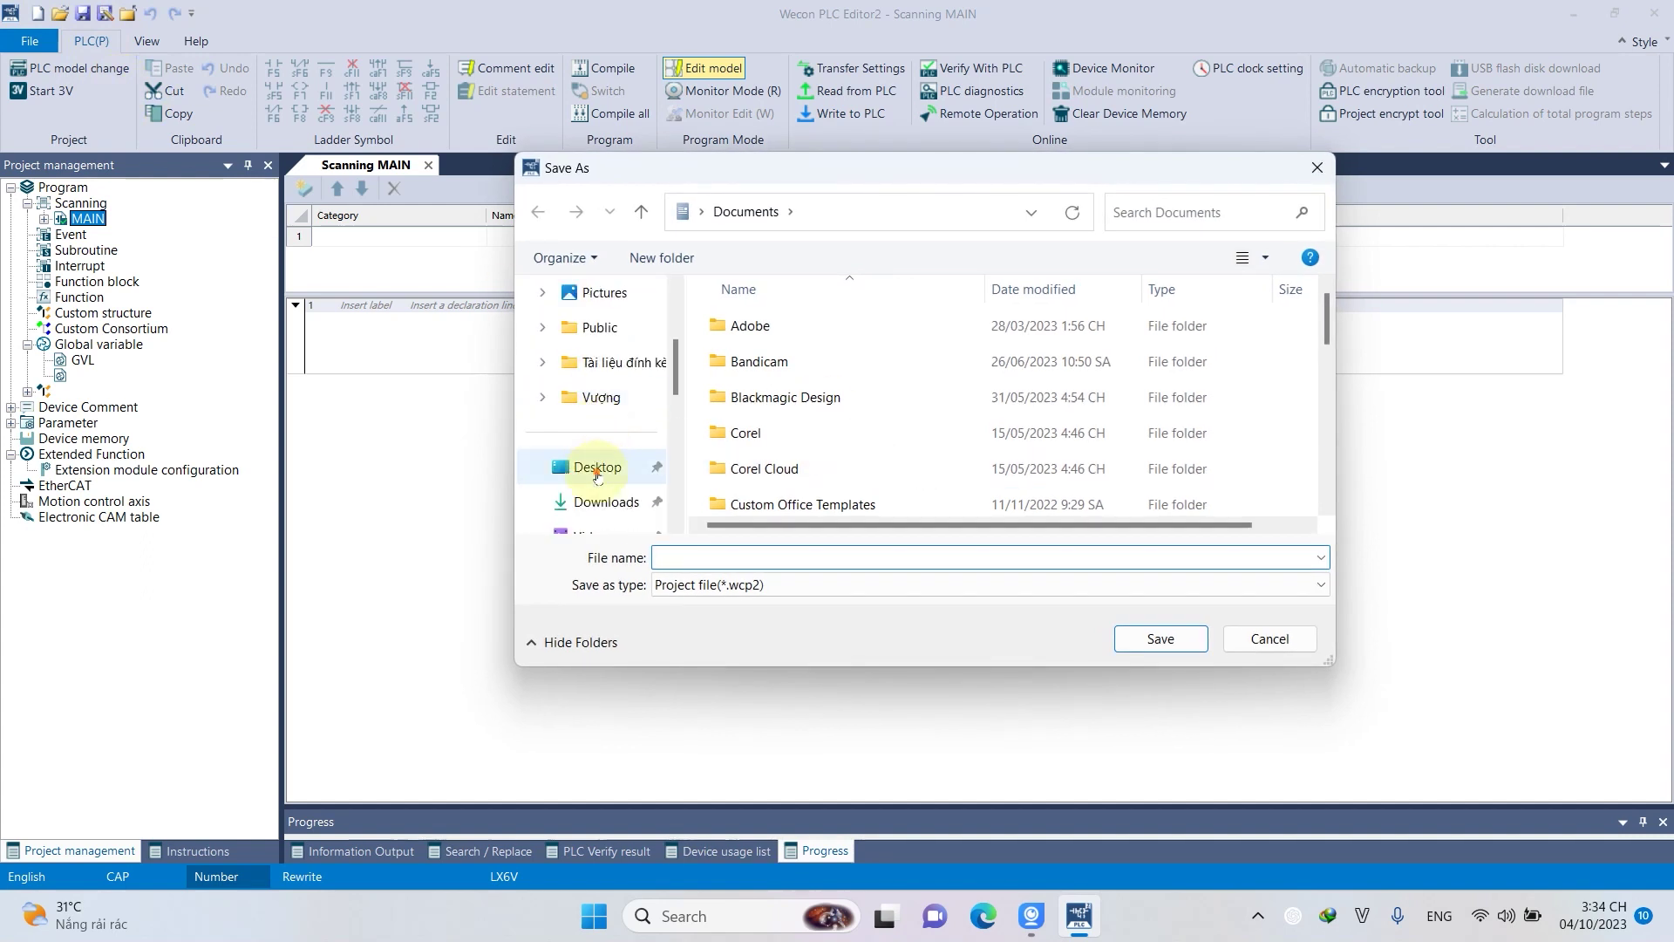
left_click(687, 559)
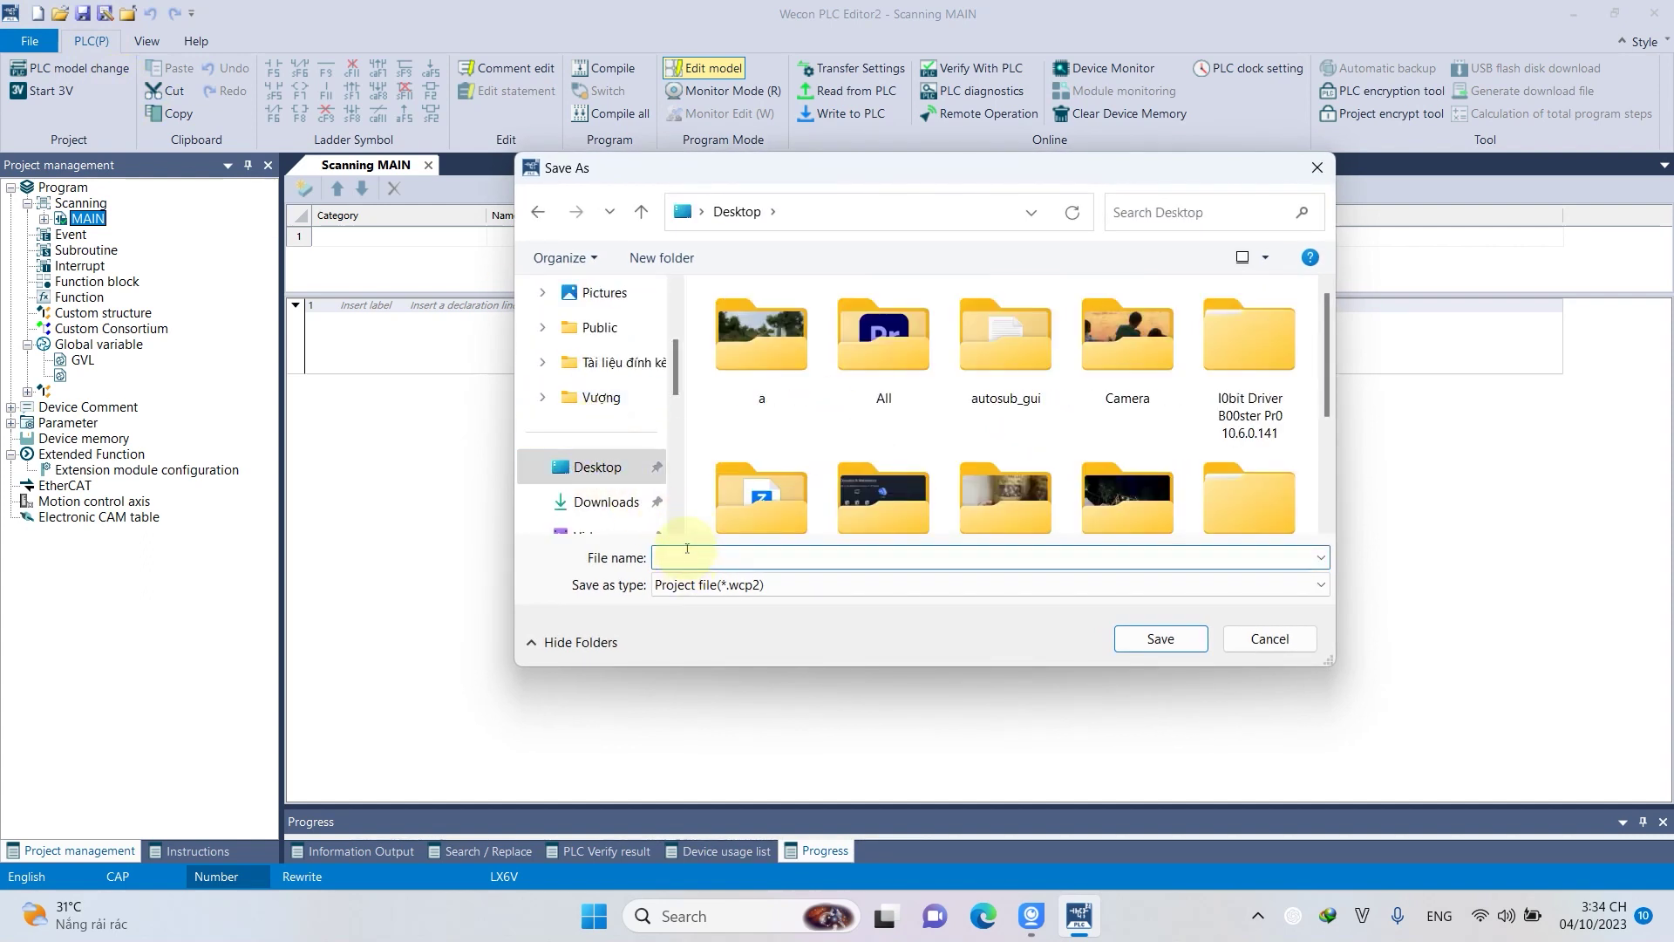
type("demo")
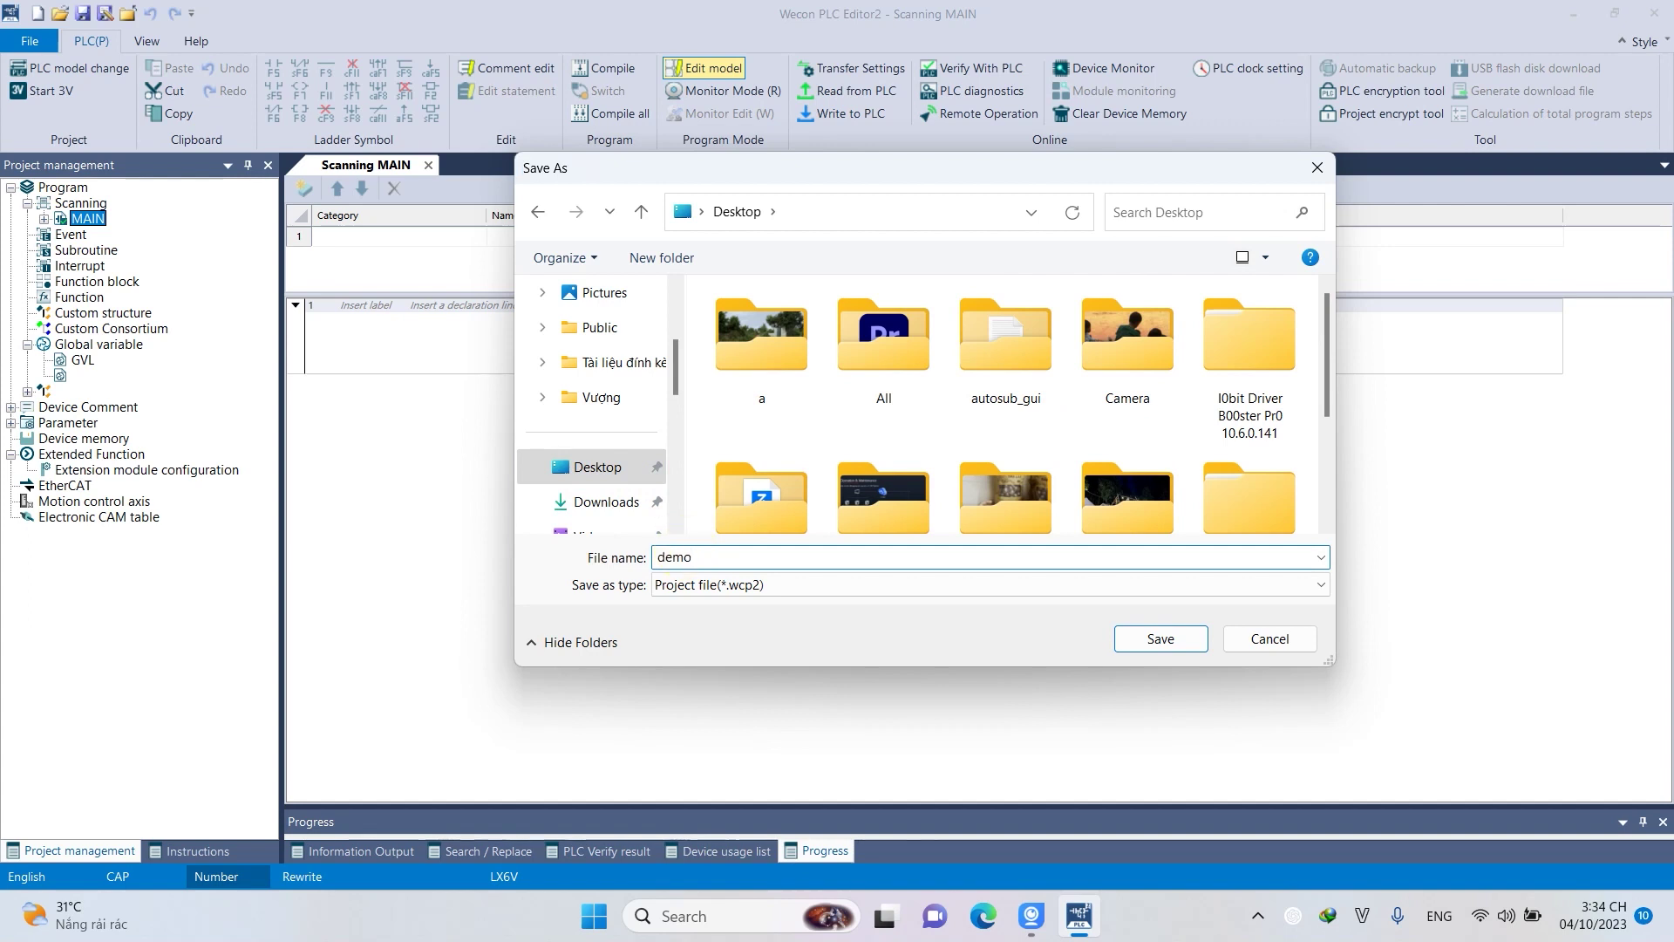
key("Return")
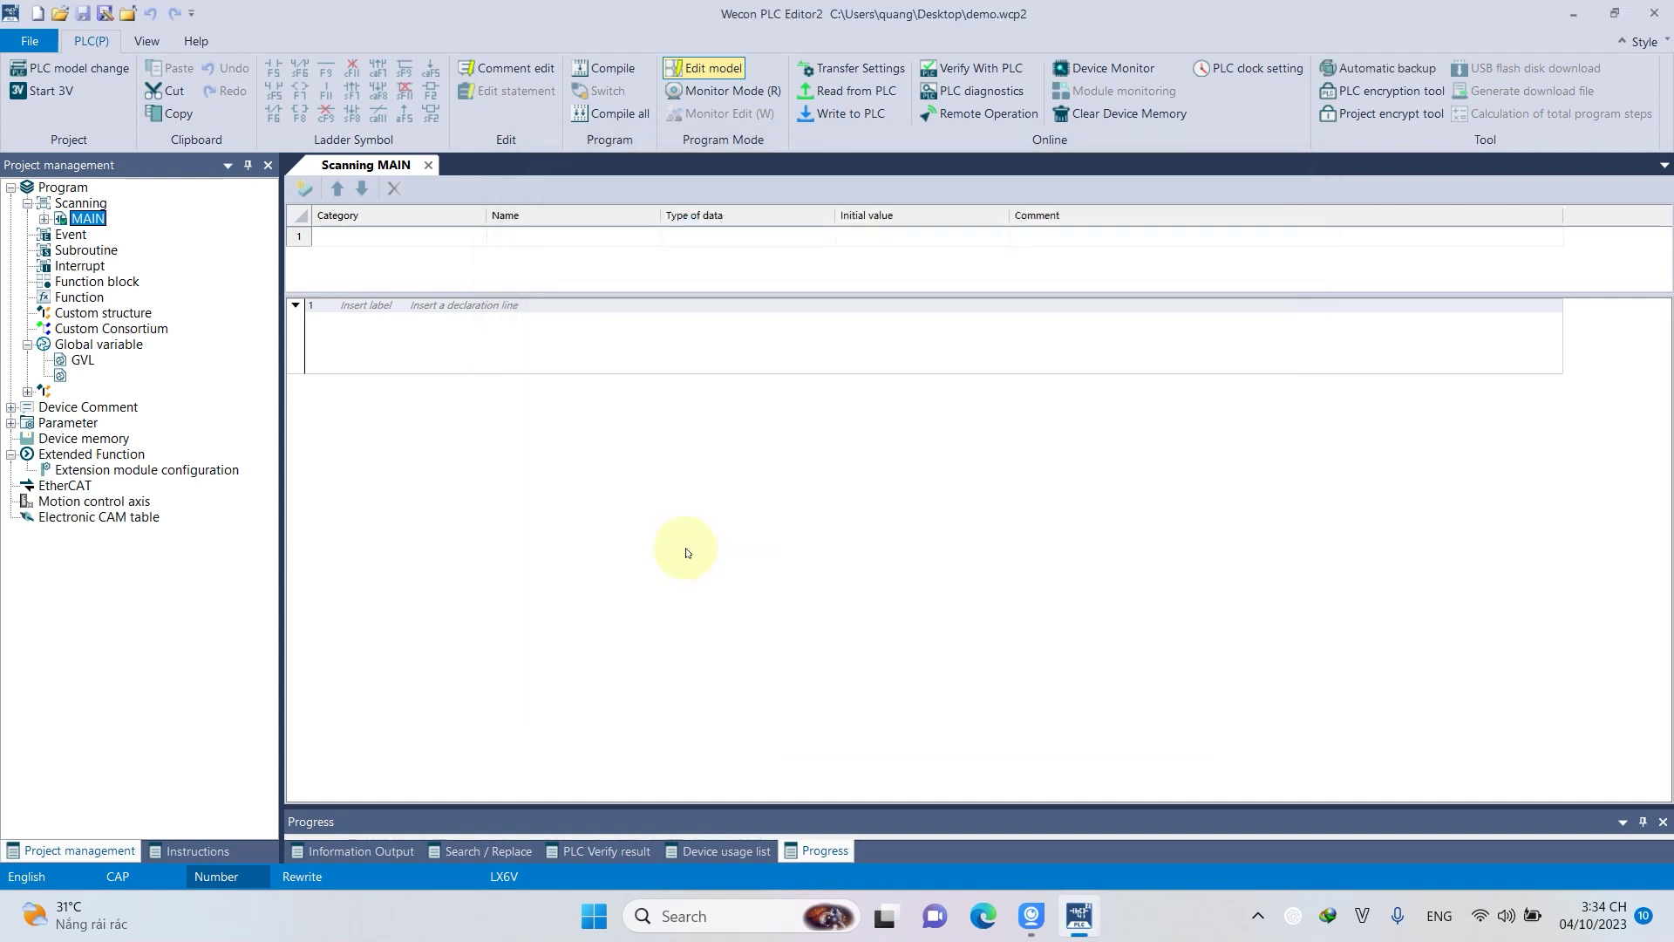
Choose the Ethernet connection in the PLC communication settings and search the network for devices.
left_click(883, 70)
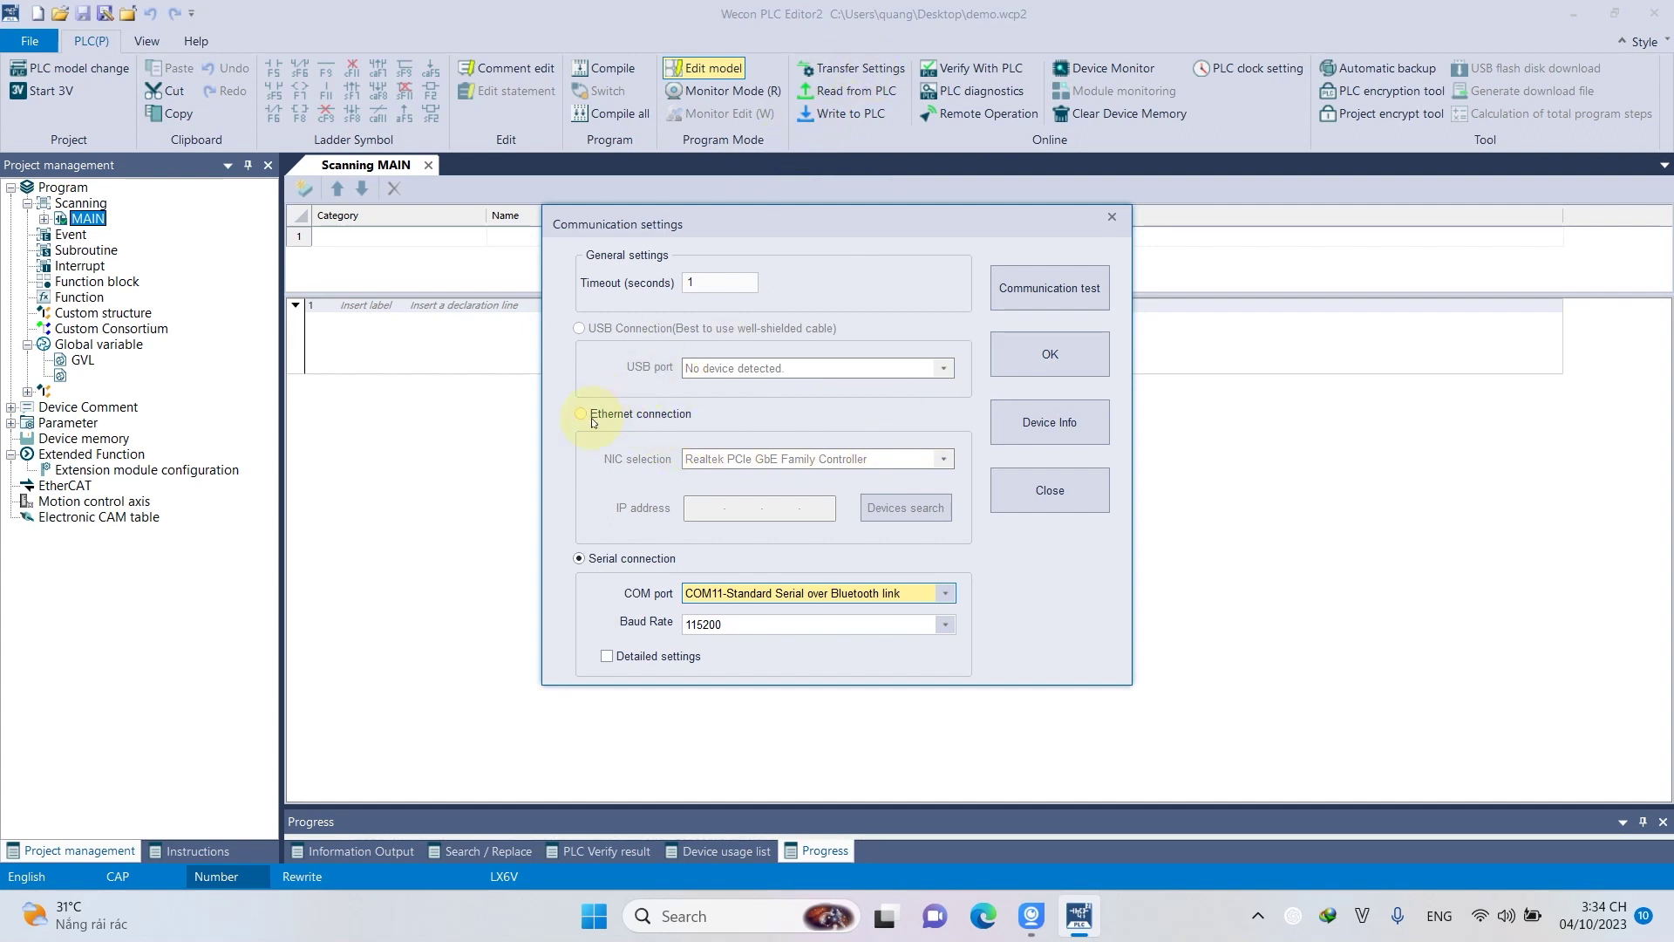
left_click(1031, 915)
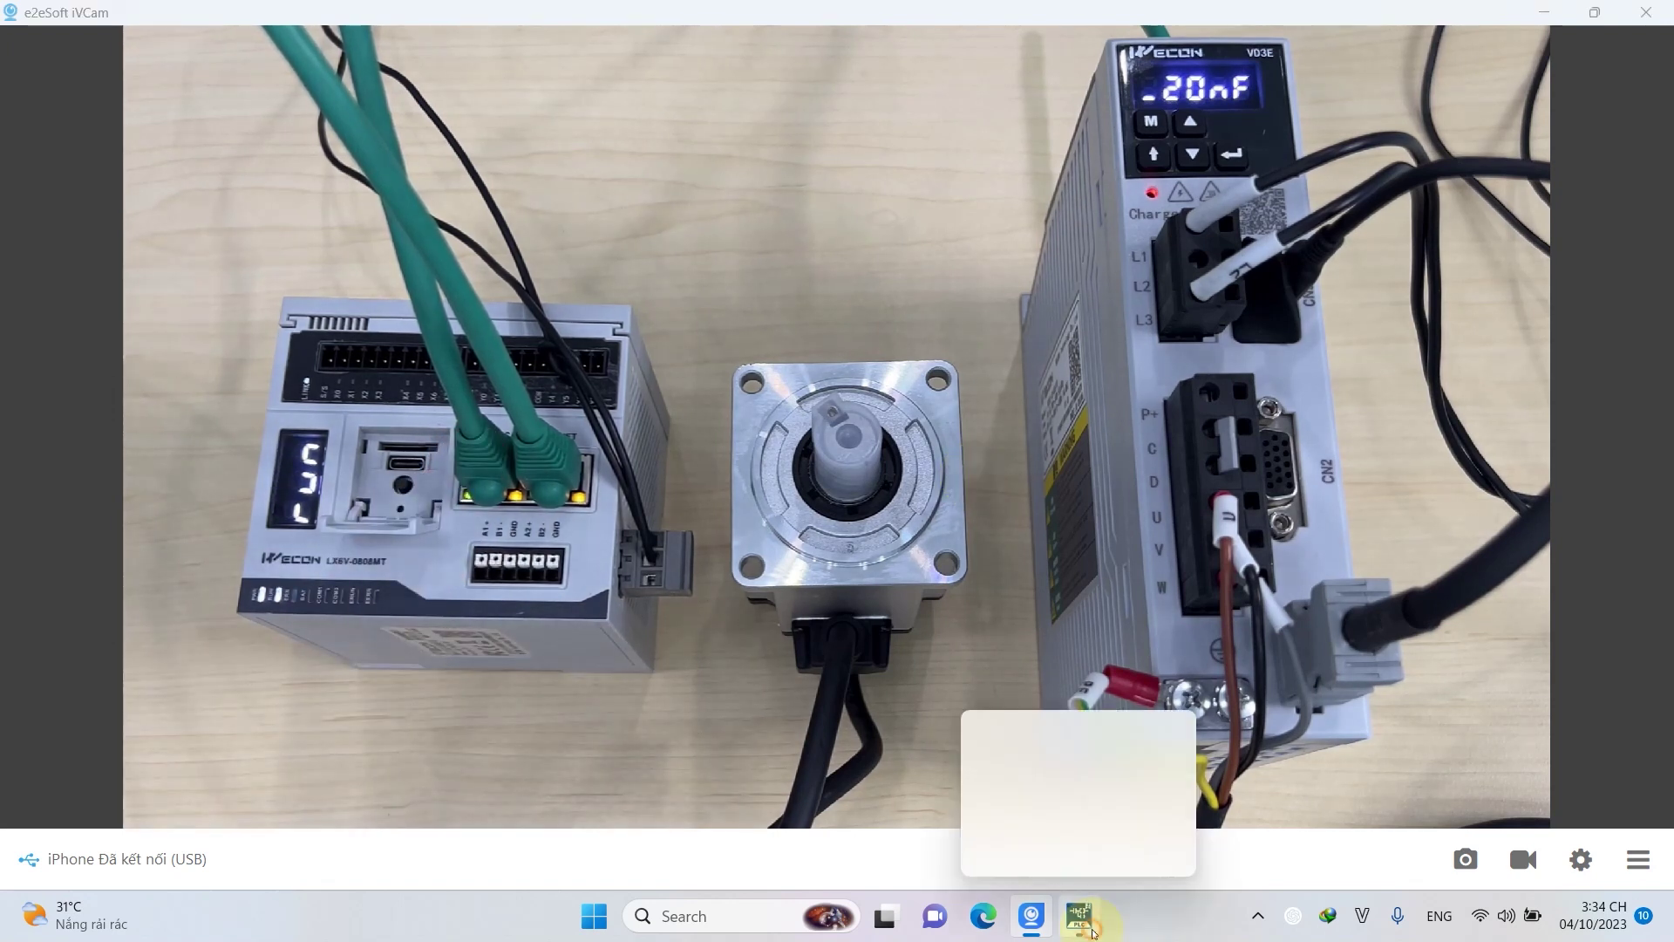
left_click(1079, 916)
left_click(652, 418)
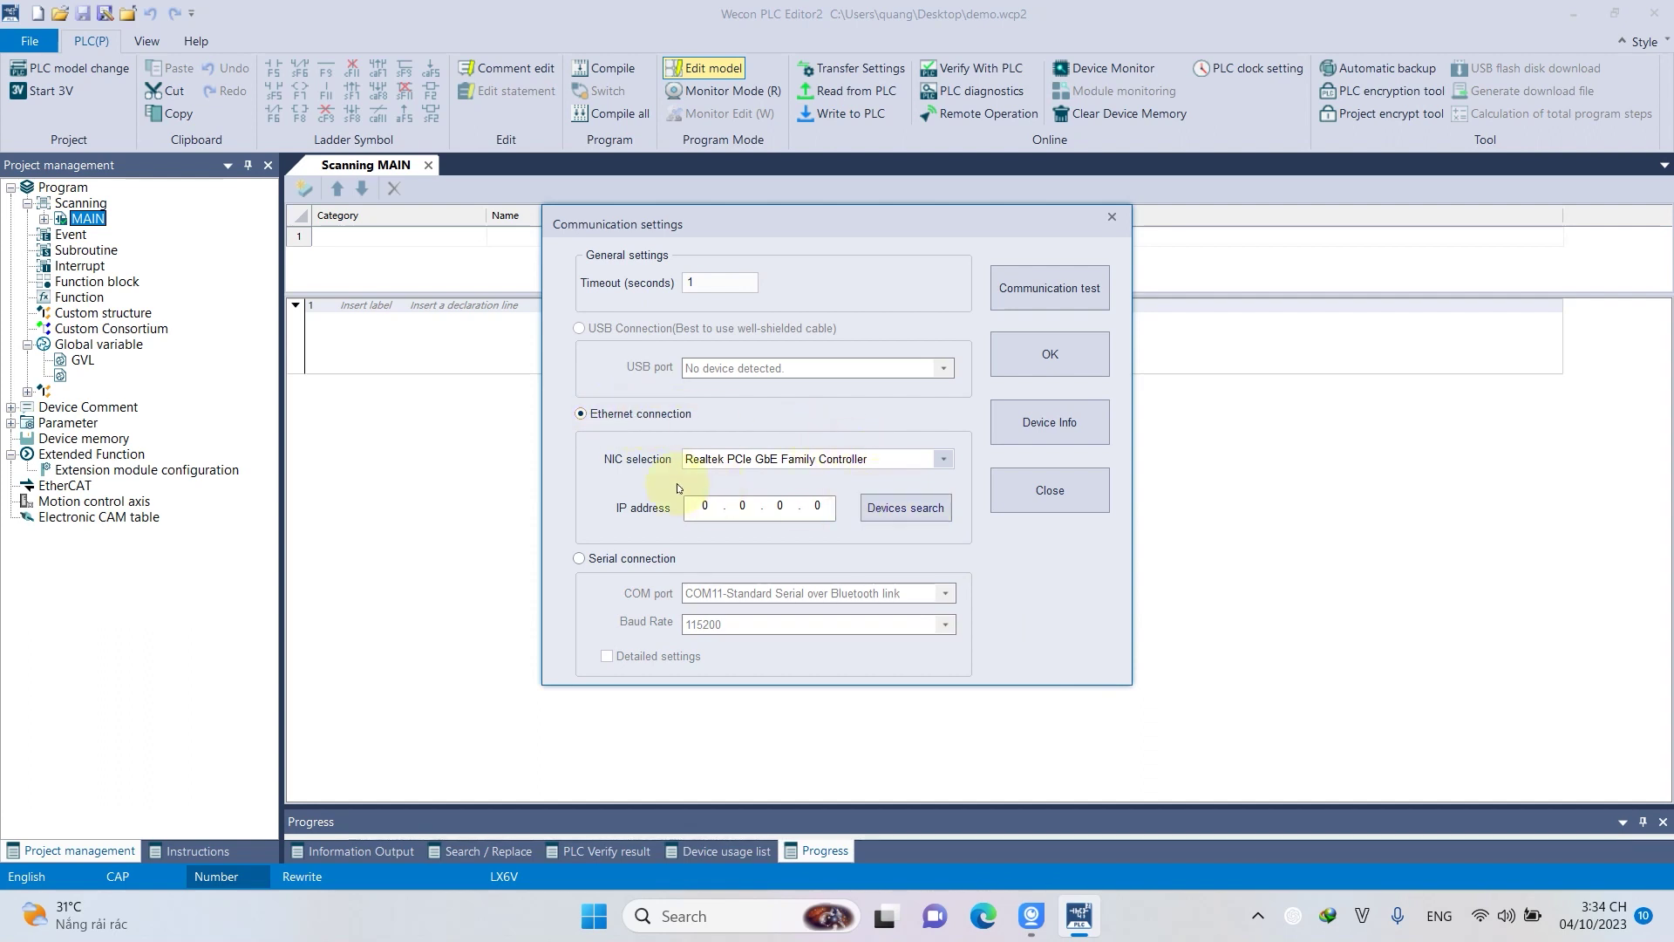
left_click(888, 511)
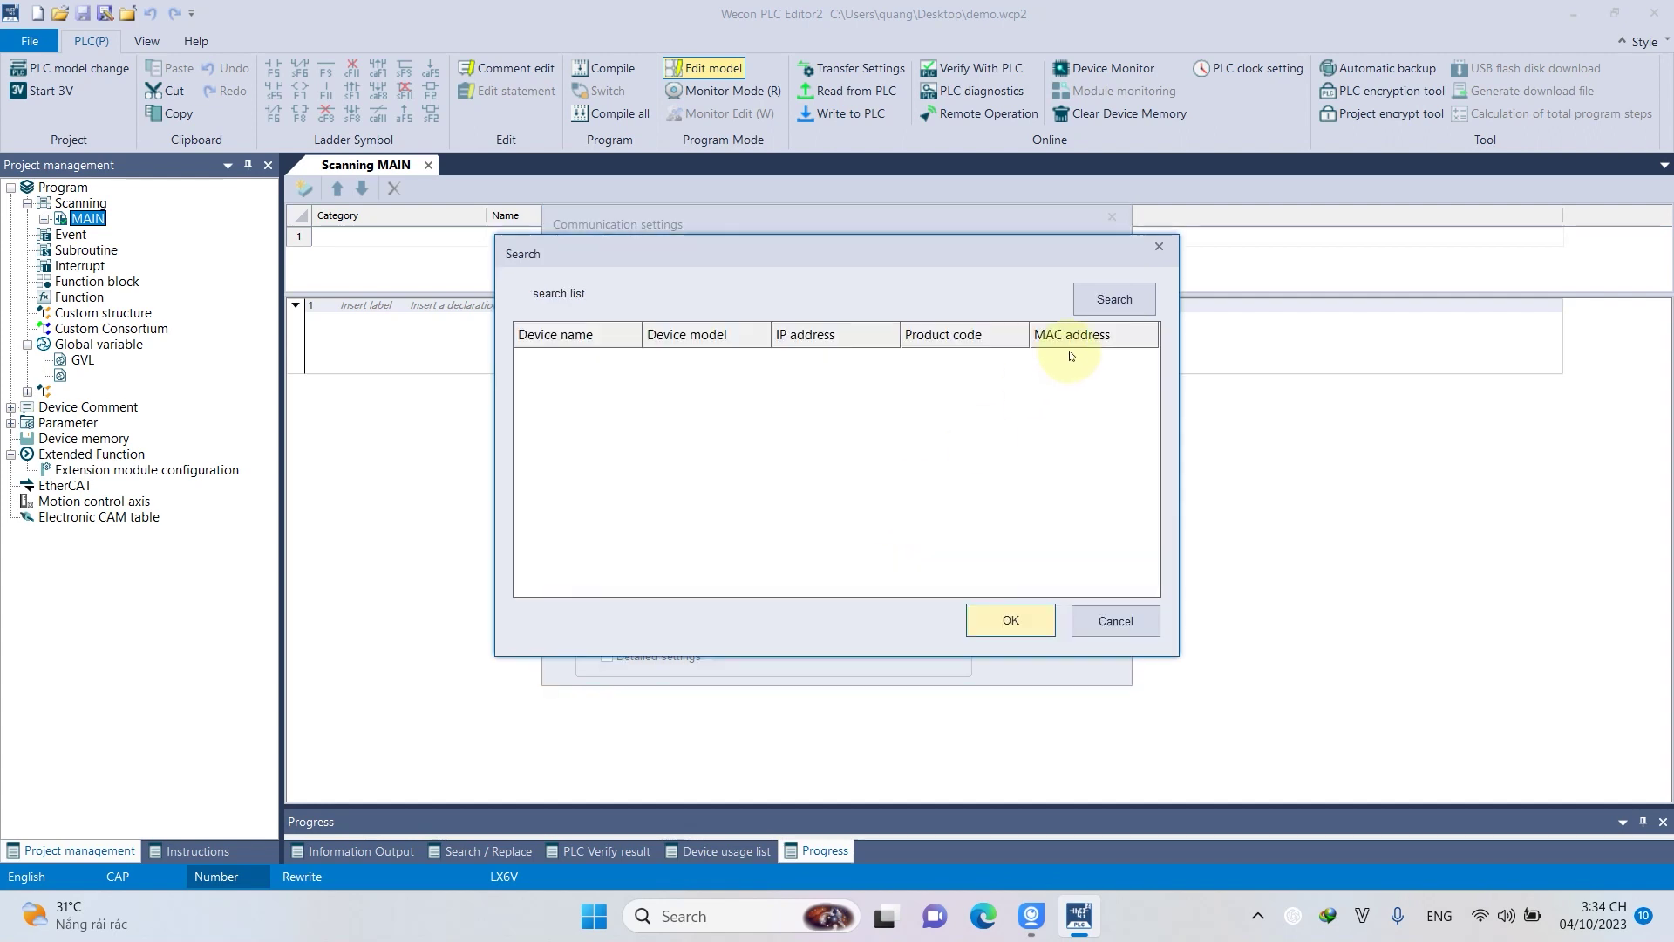
left_click(1125, 301)
Allow the PLC editor through the Windows firewall on private and public networks, and reopen the device search.
left_click(605, 555)
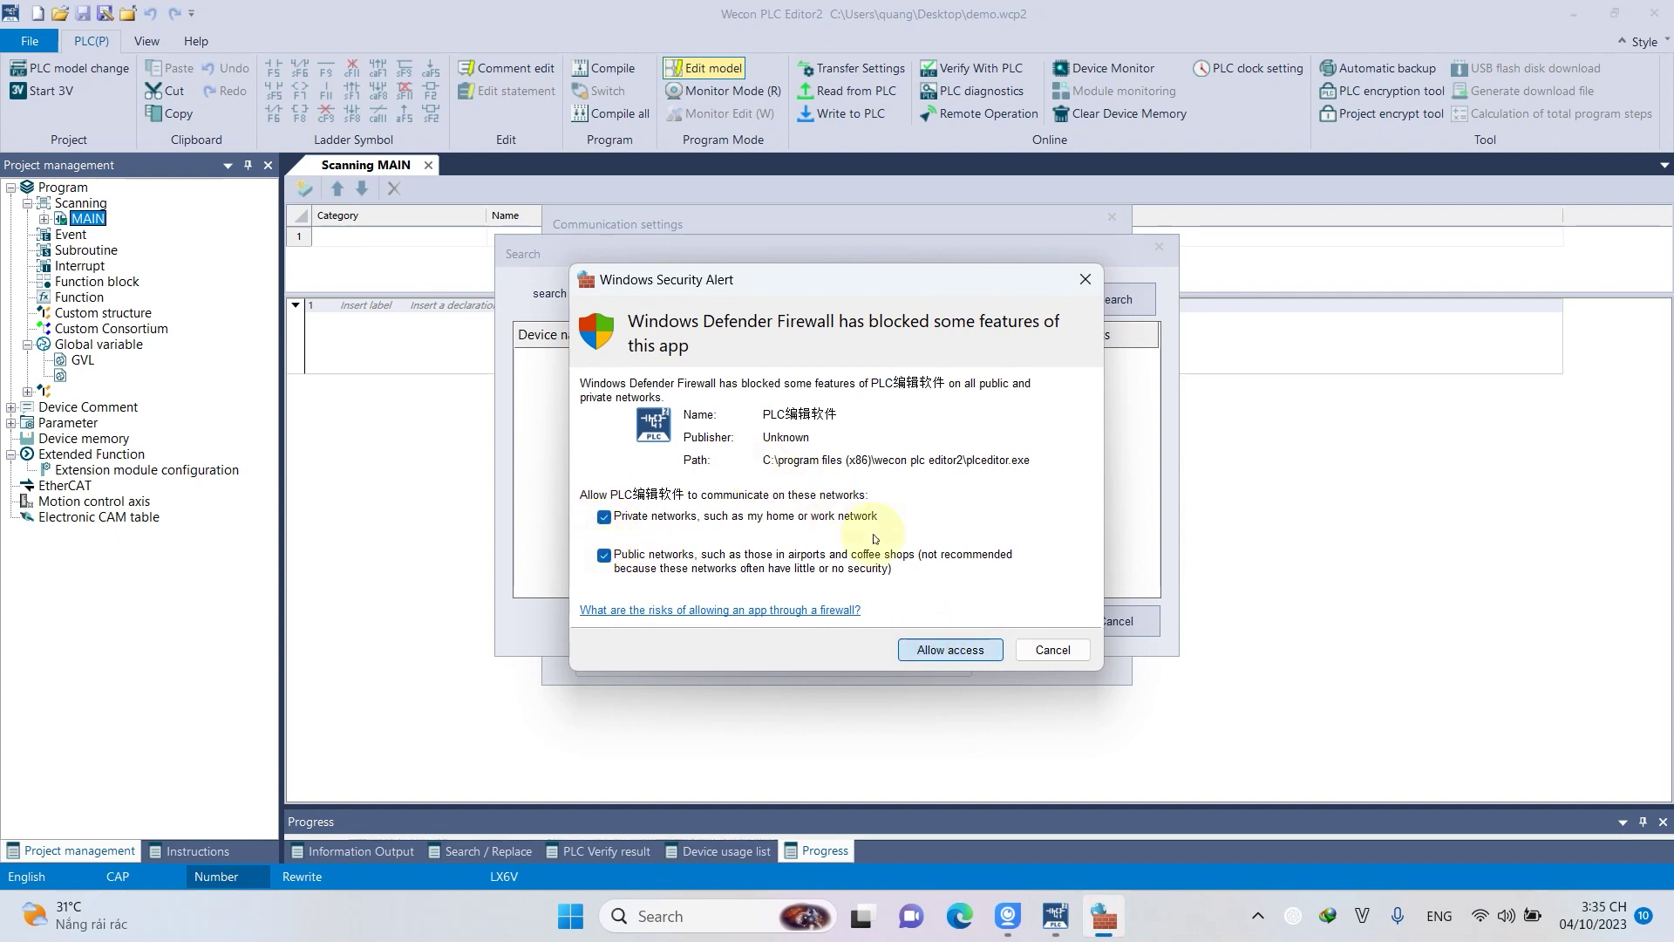
left_click(933, 650)
left_click(875, 513)
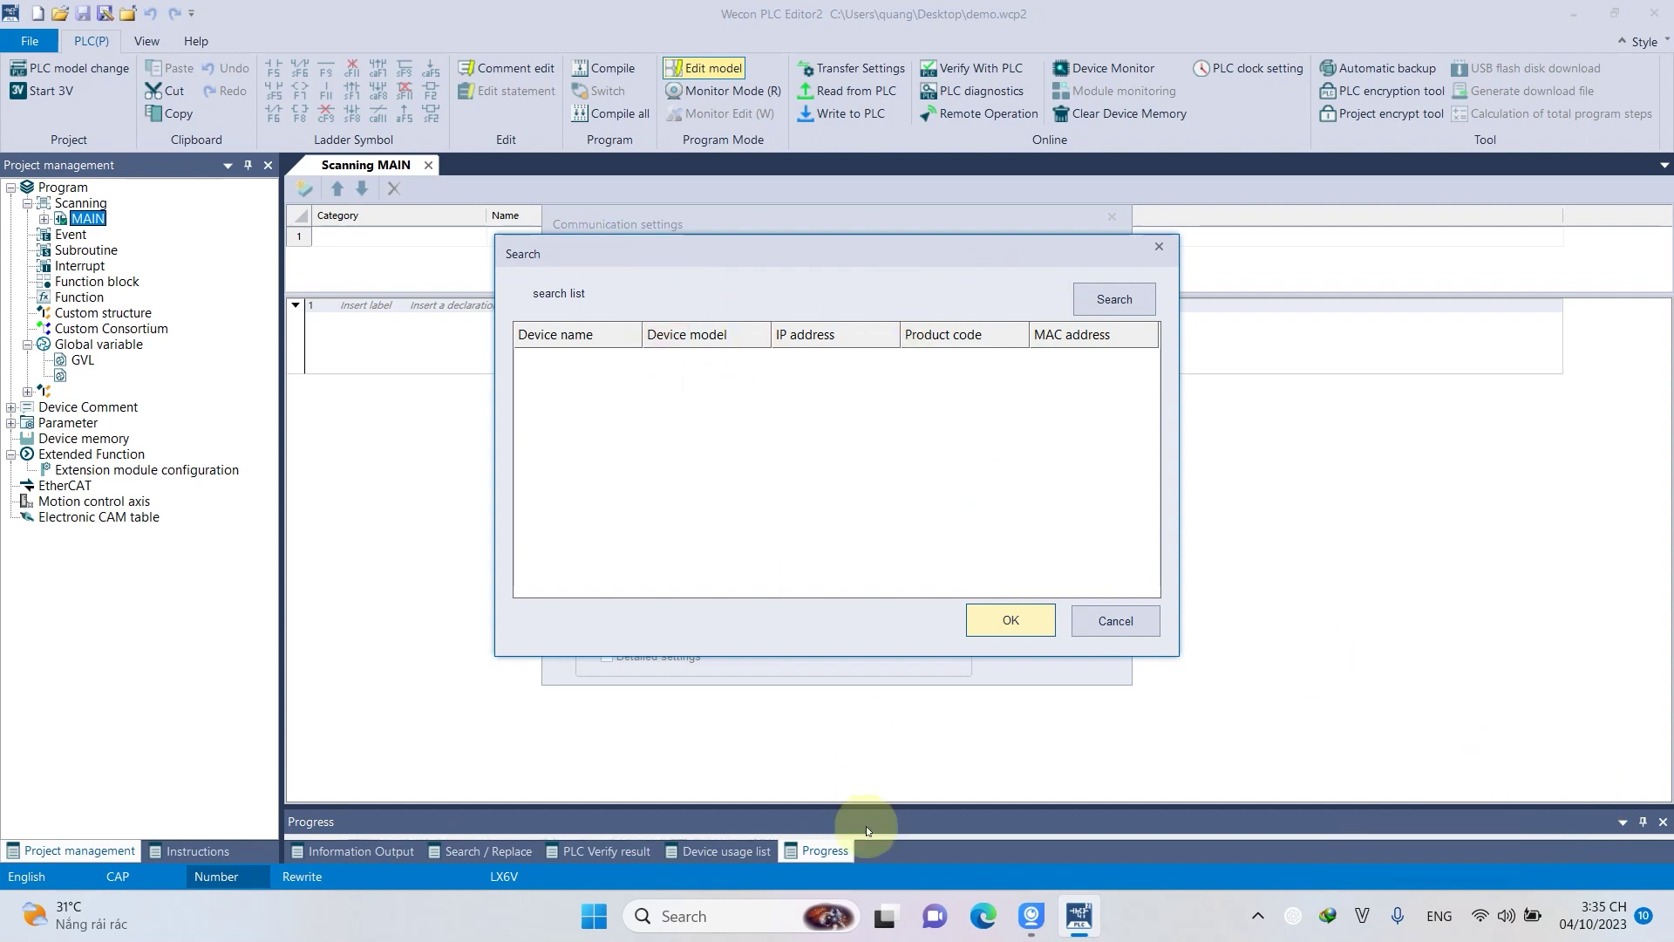
Switch to the Windows Control Panel and maximize its window.
left_click(709, 922)
type("congt")
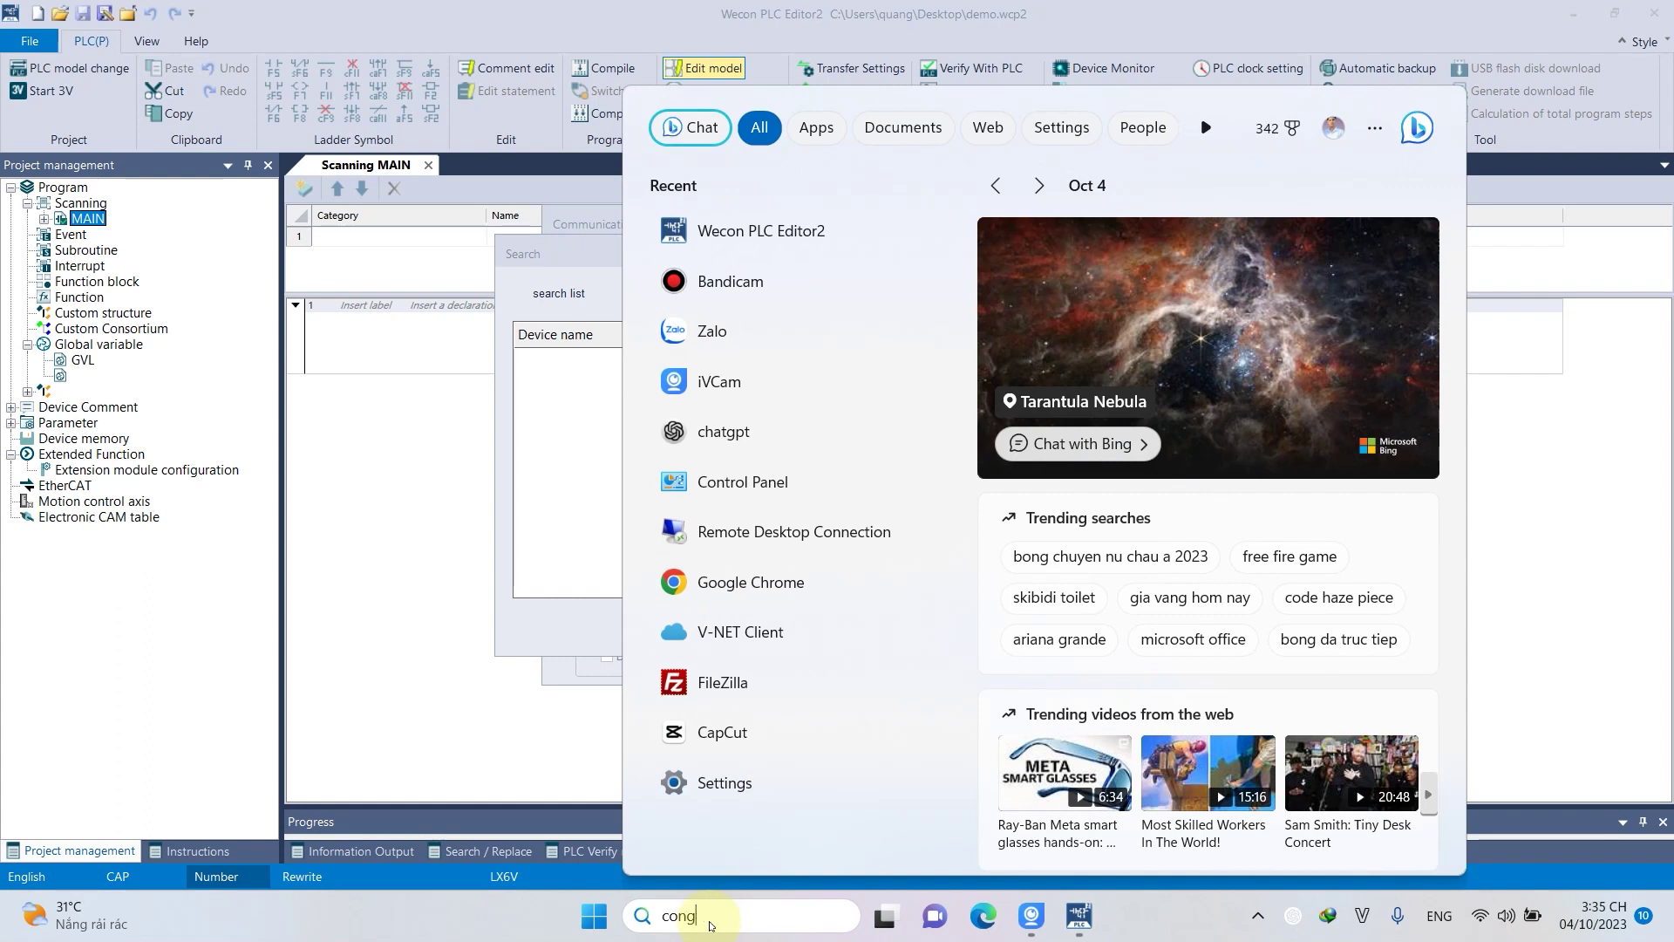
key("BackSpace")
type("tro")
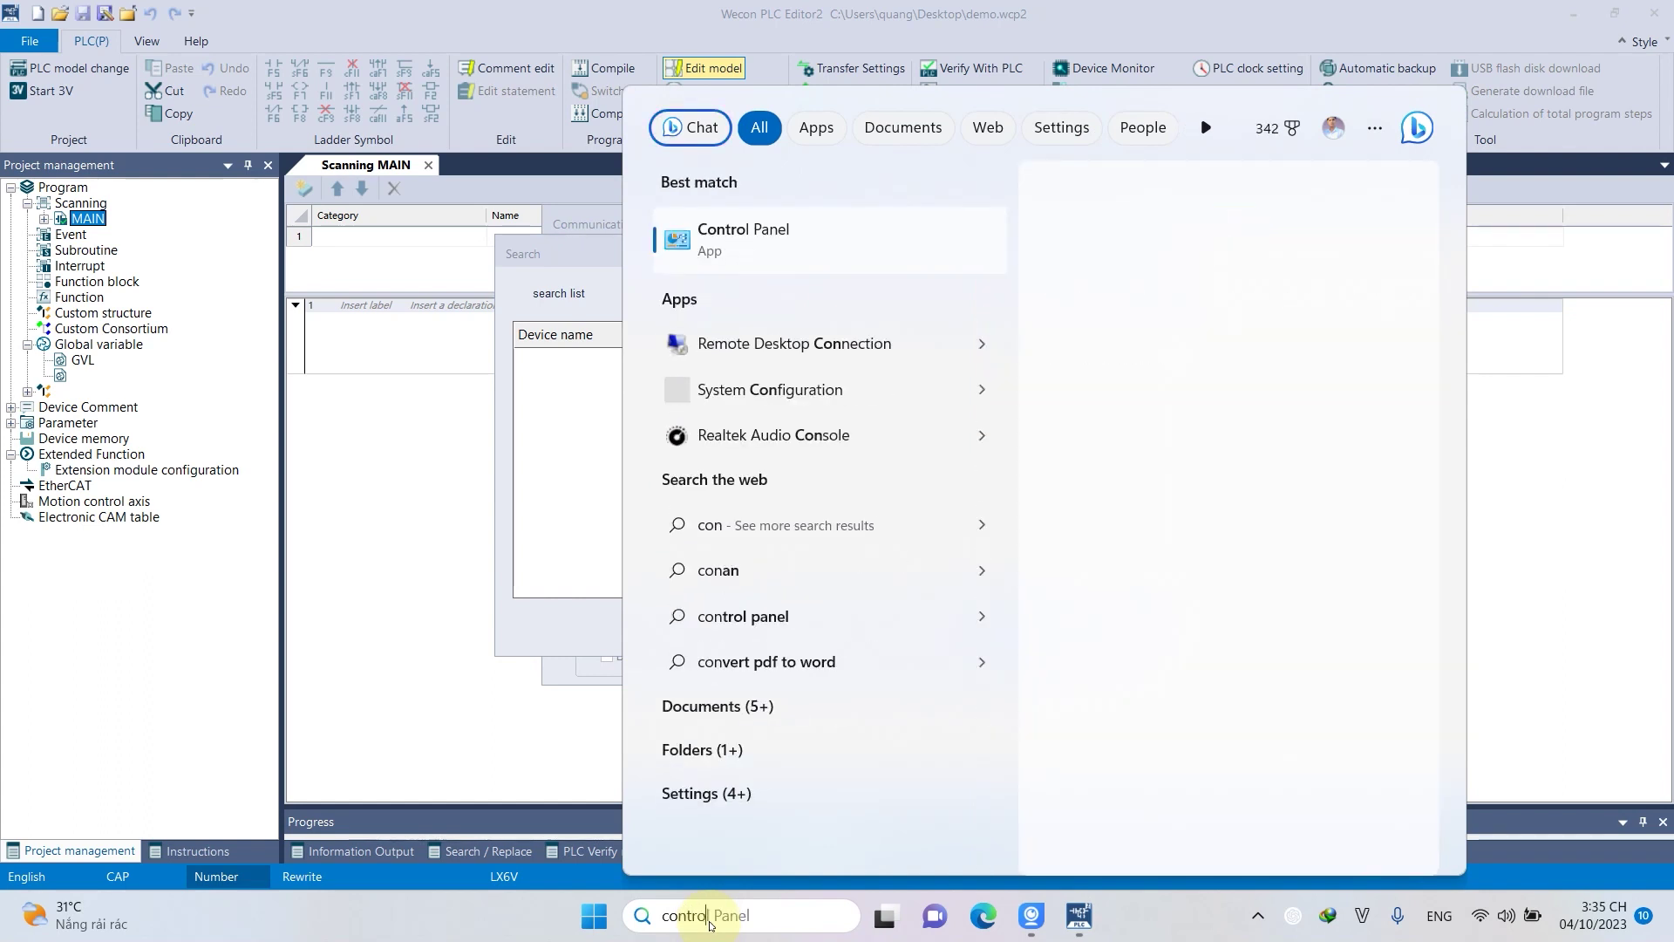
type("l")
key("Return")
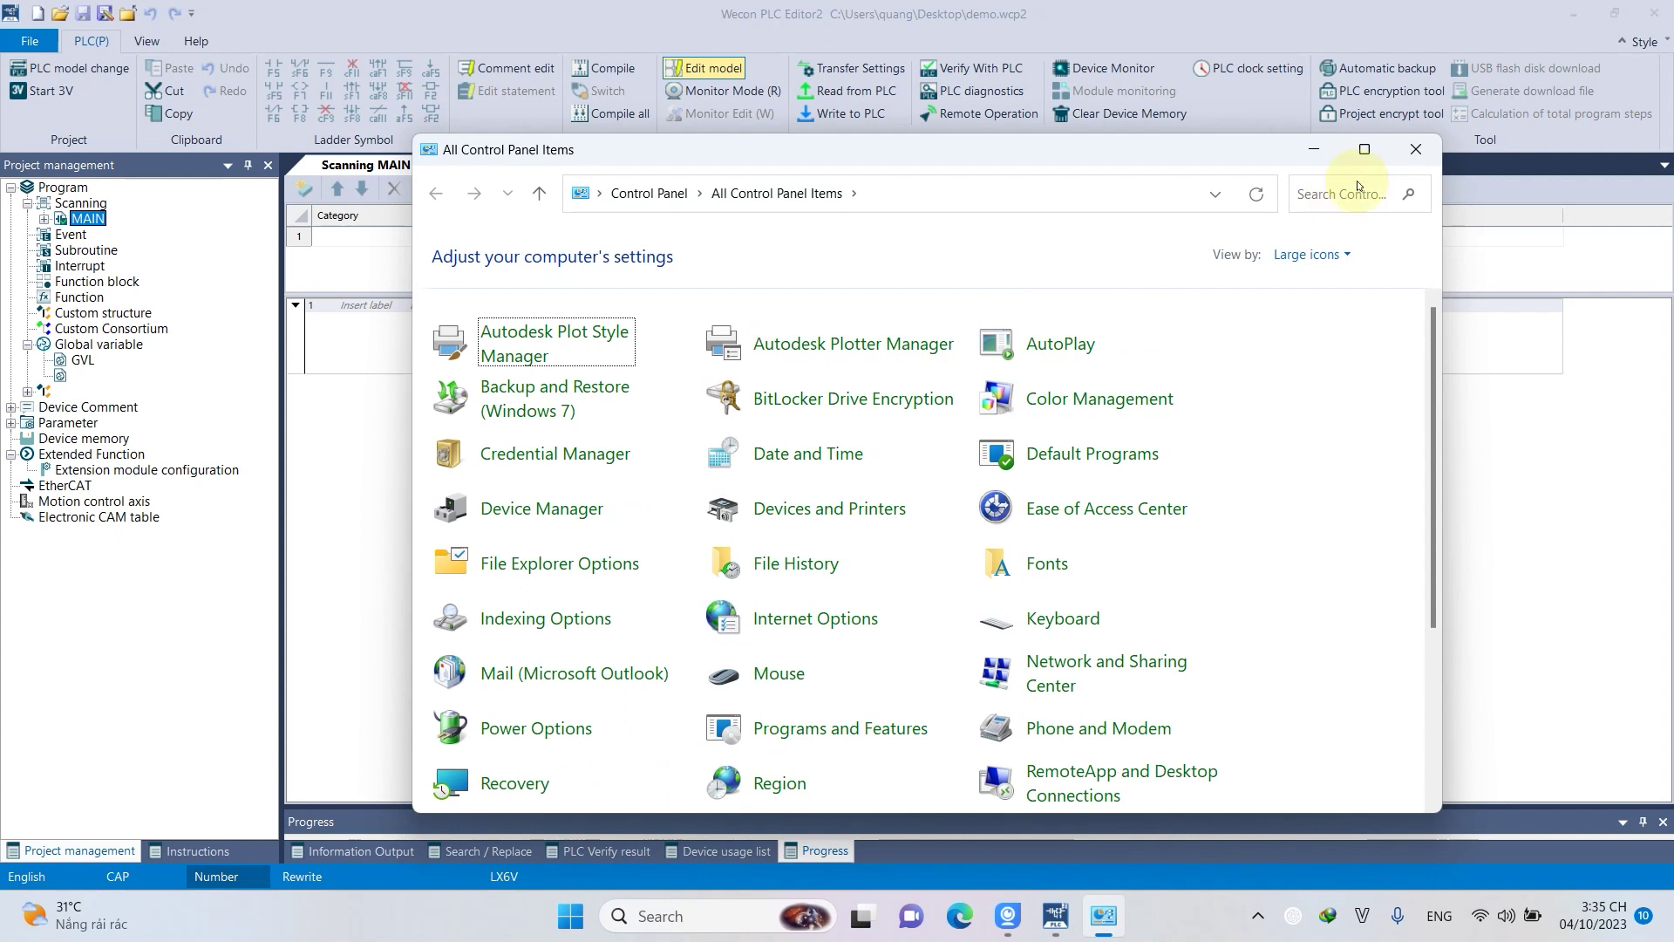
left_click(1365, 150)
left_click(1536, 114)
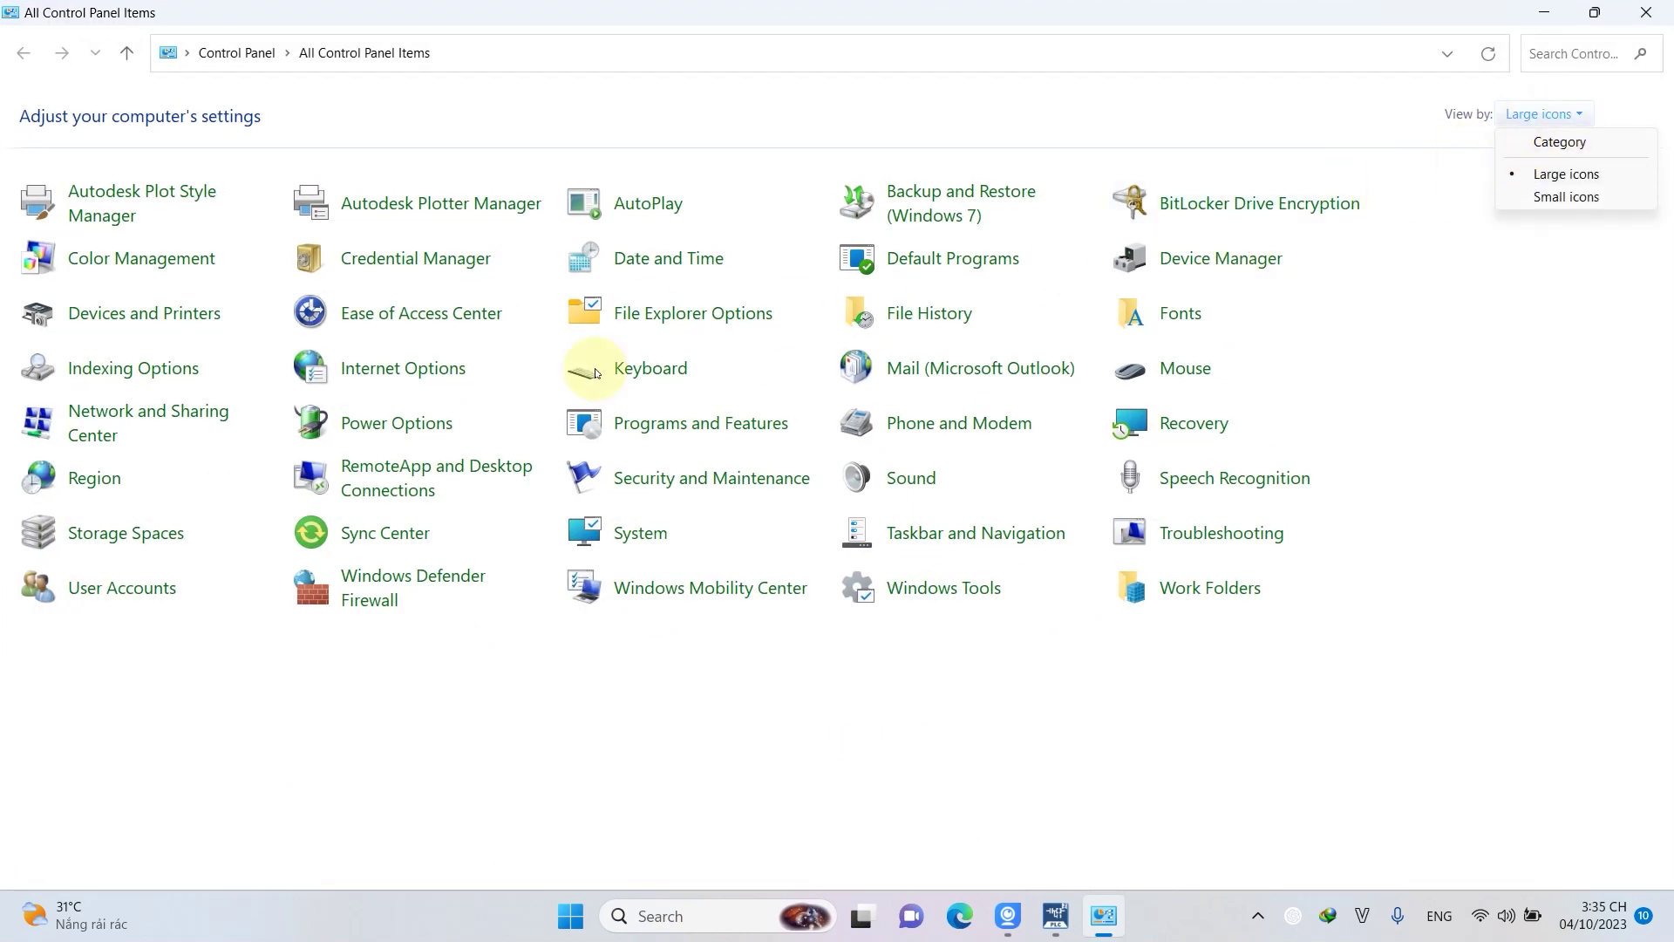
left_click(643, 730)
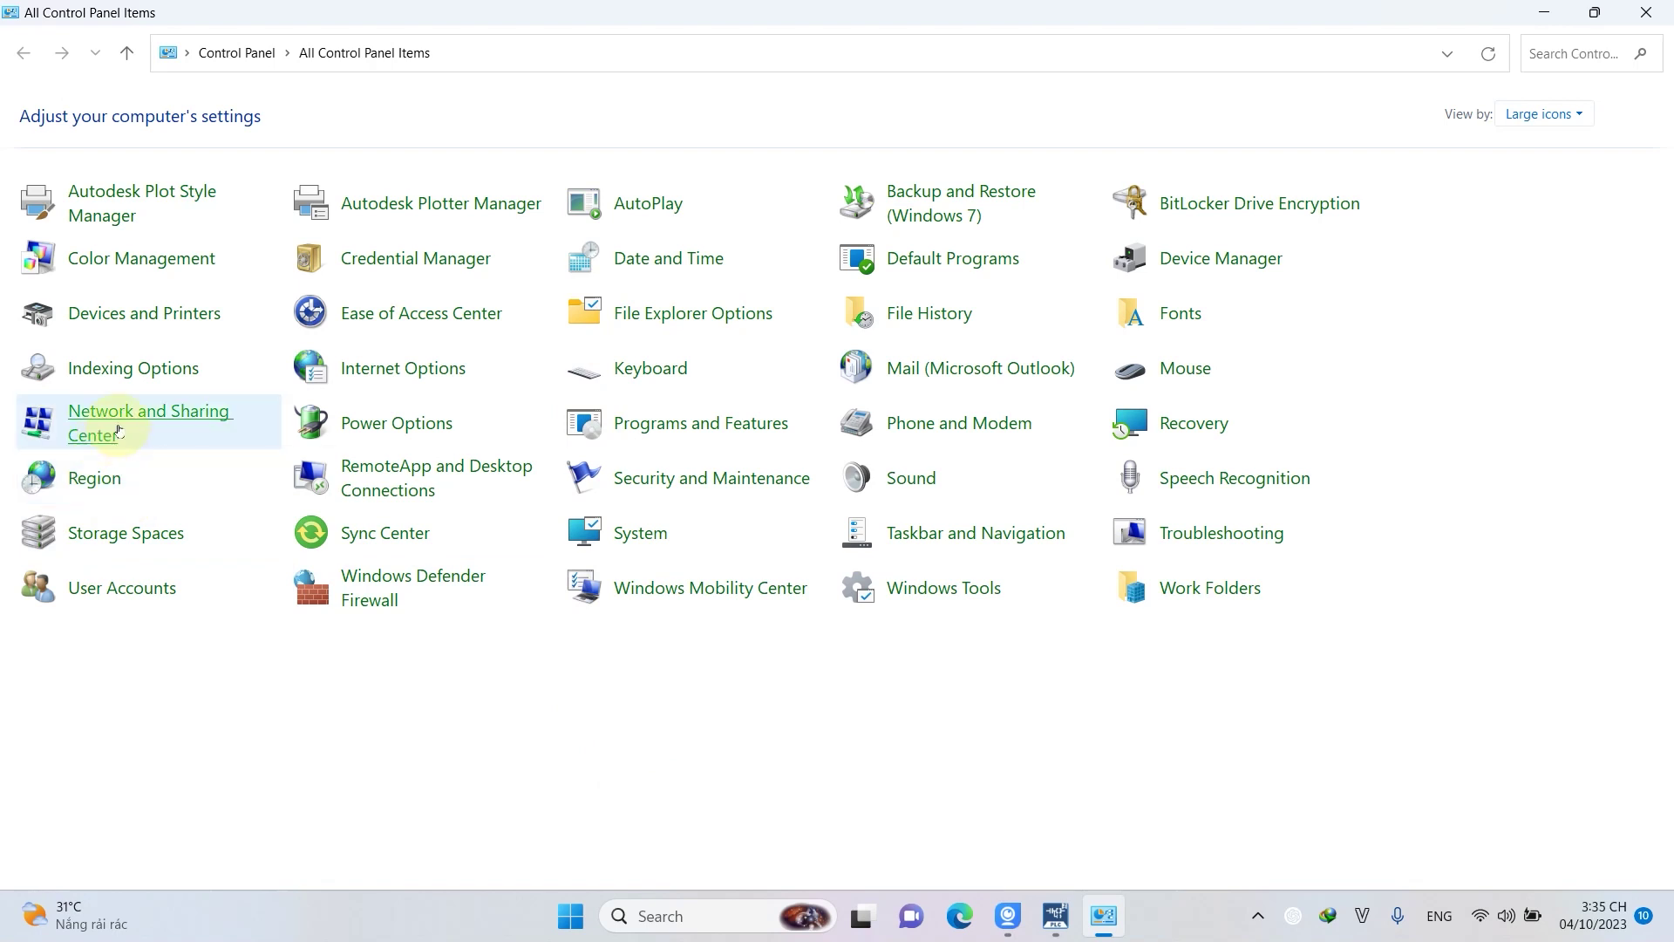
Open the properties of the Ethernet adapter through the Network and Sharing Center's adapter settings.
left_click(147, 417)
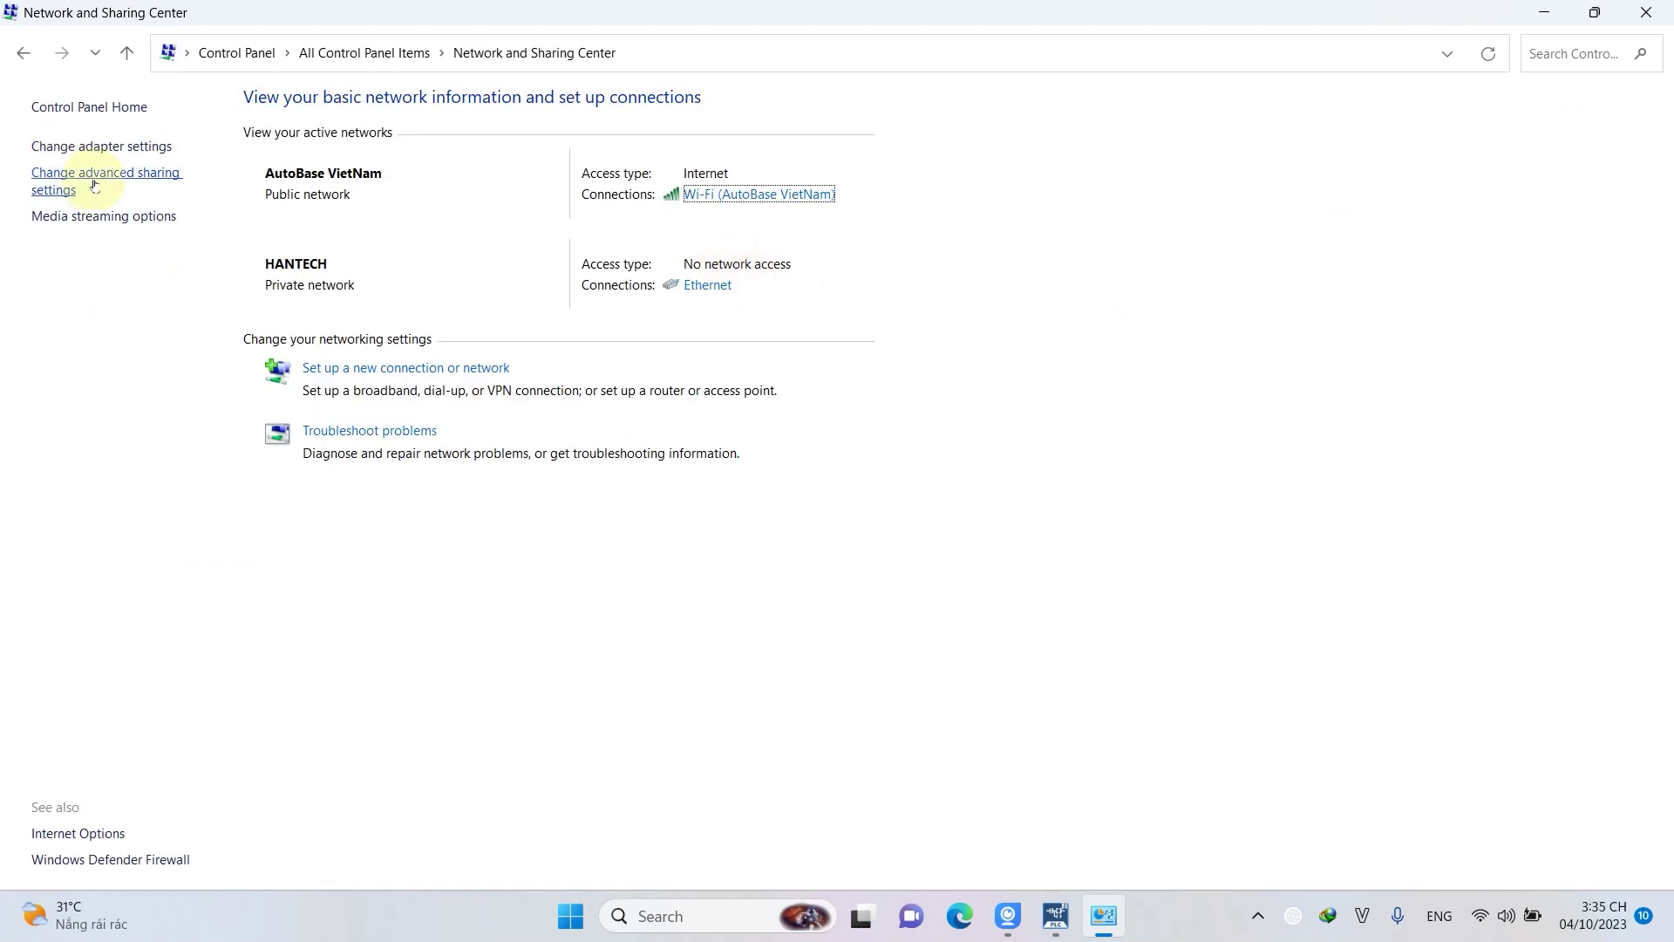
left_click(88, 148)
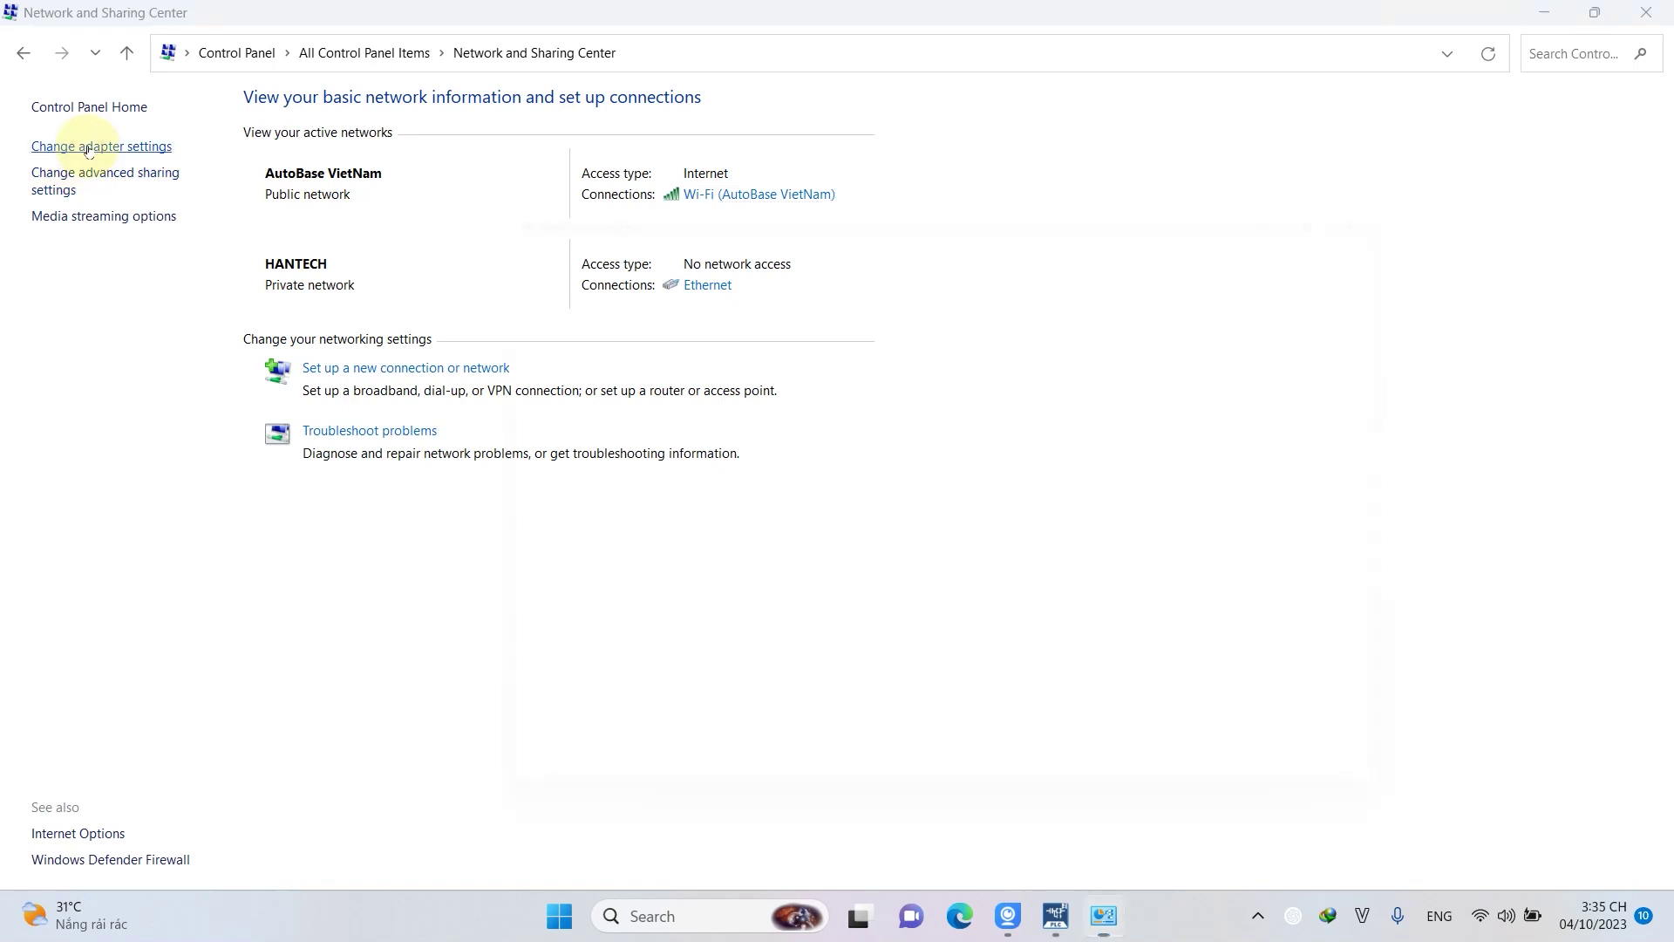
left_click(810, 318)
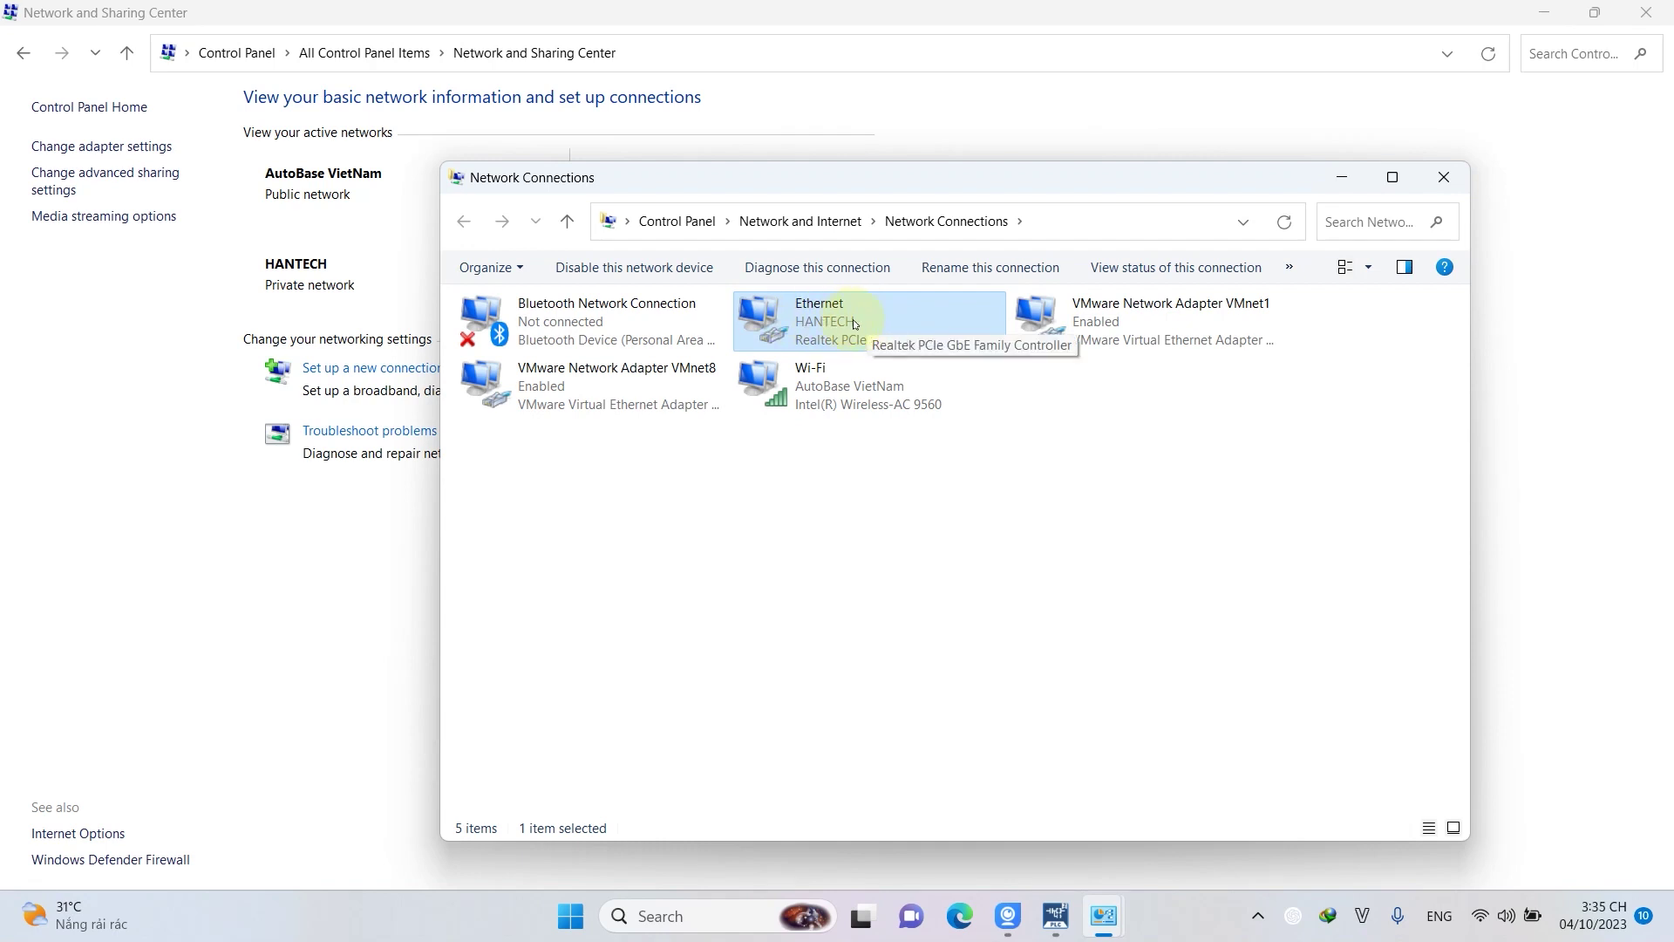
double_click(852, 319)
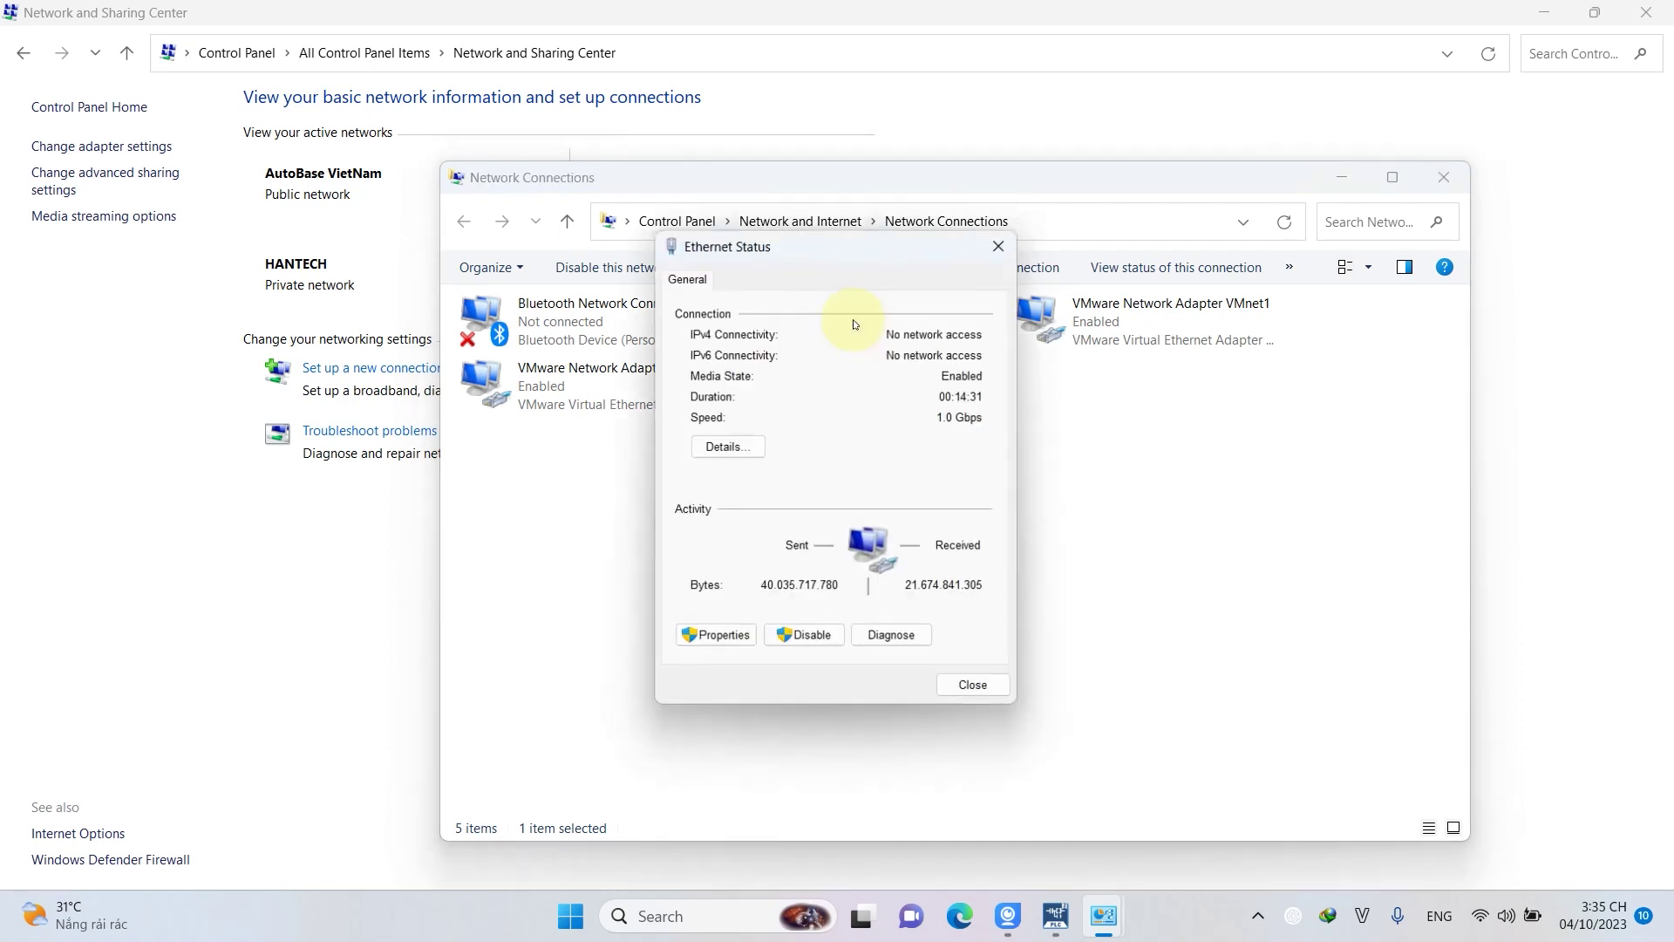
left_click(722, 634)
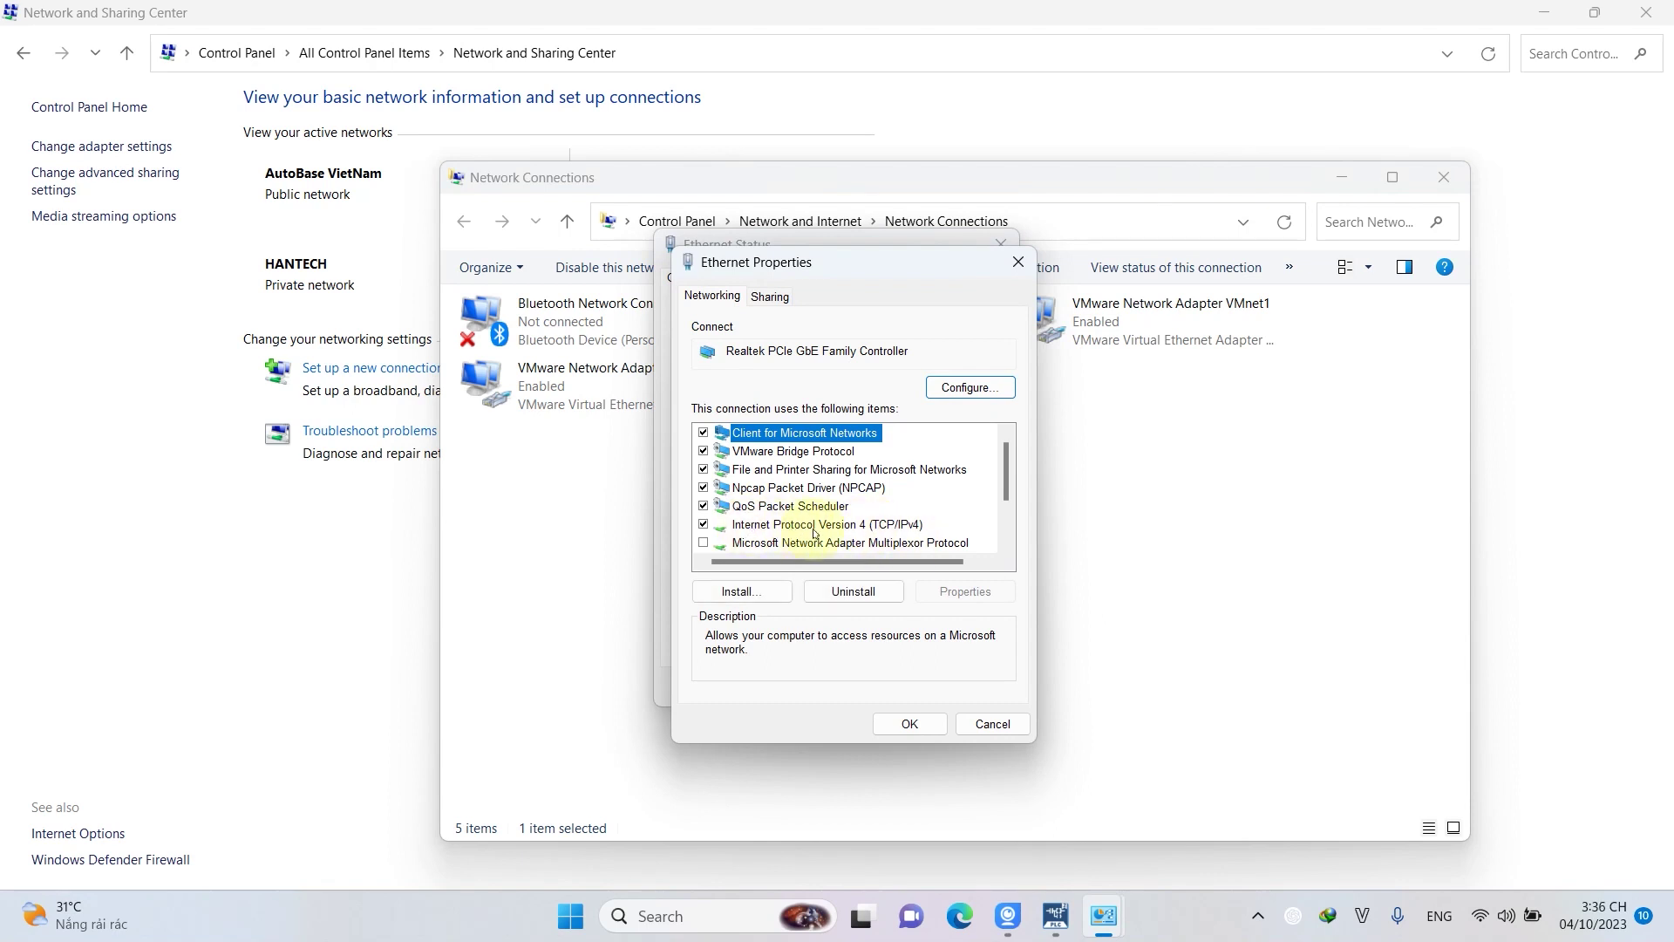
Give the adapter's IPv4 protocol the static IP address 192.168.8.1 with subnet mask 255.255.255.0.
double_click(863, 525)
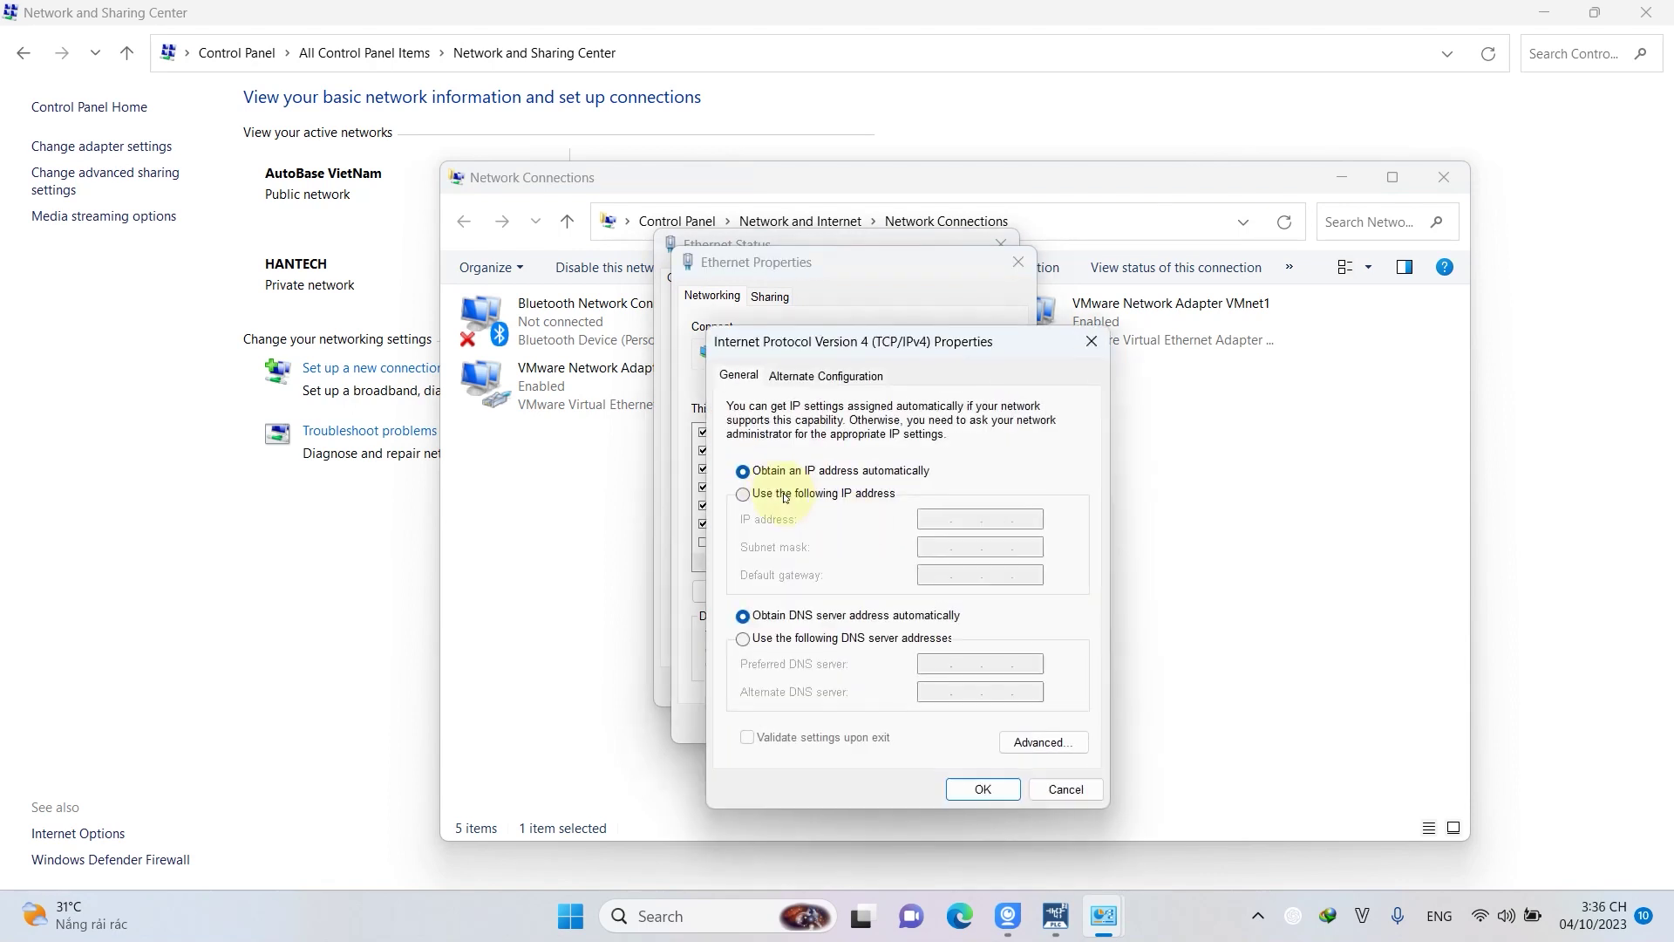
left_click(743, 494)
left_click(946, 516)
type("192 . 168 . 8 . 1")
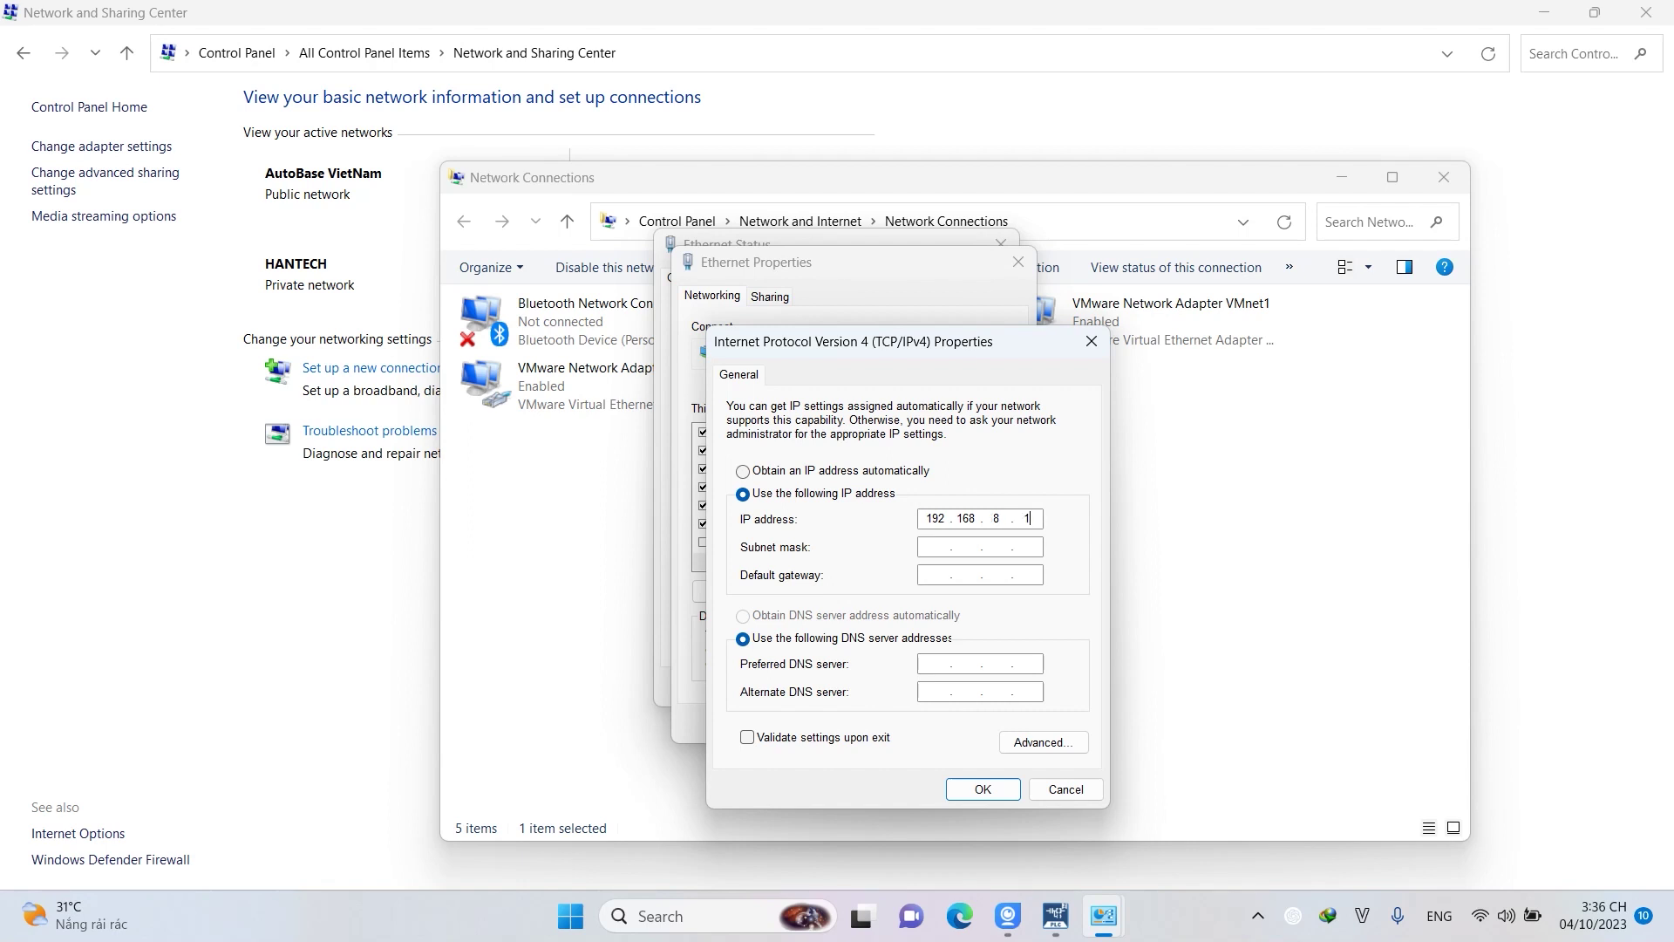
left_click(946, 546)
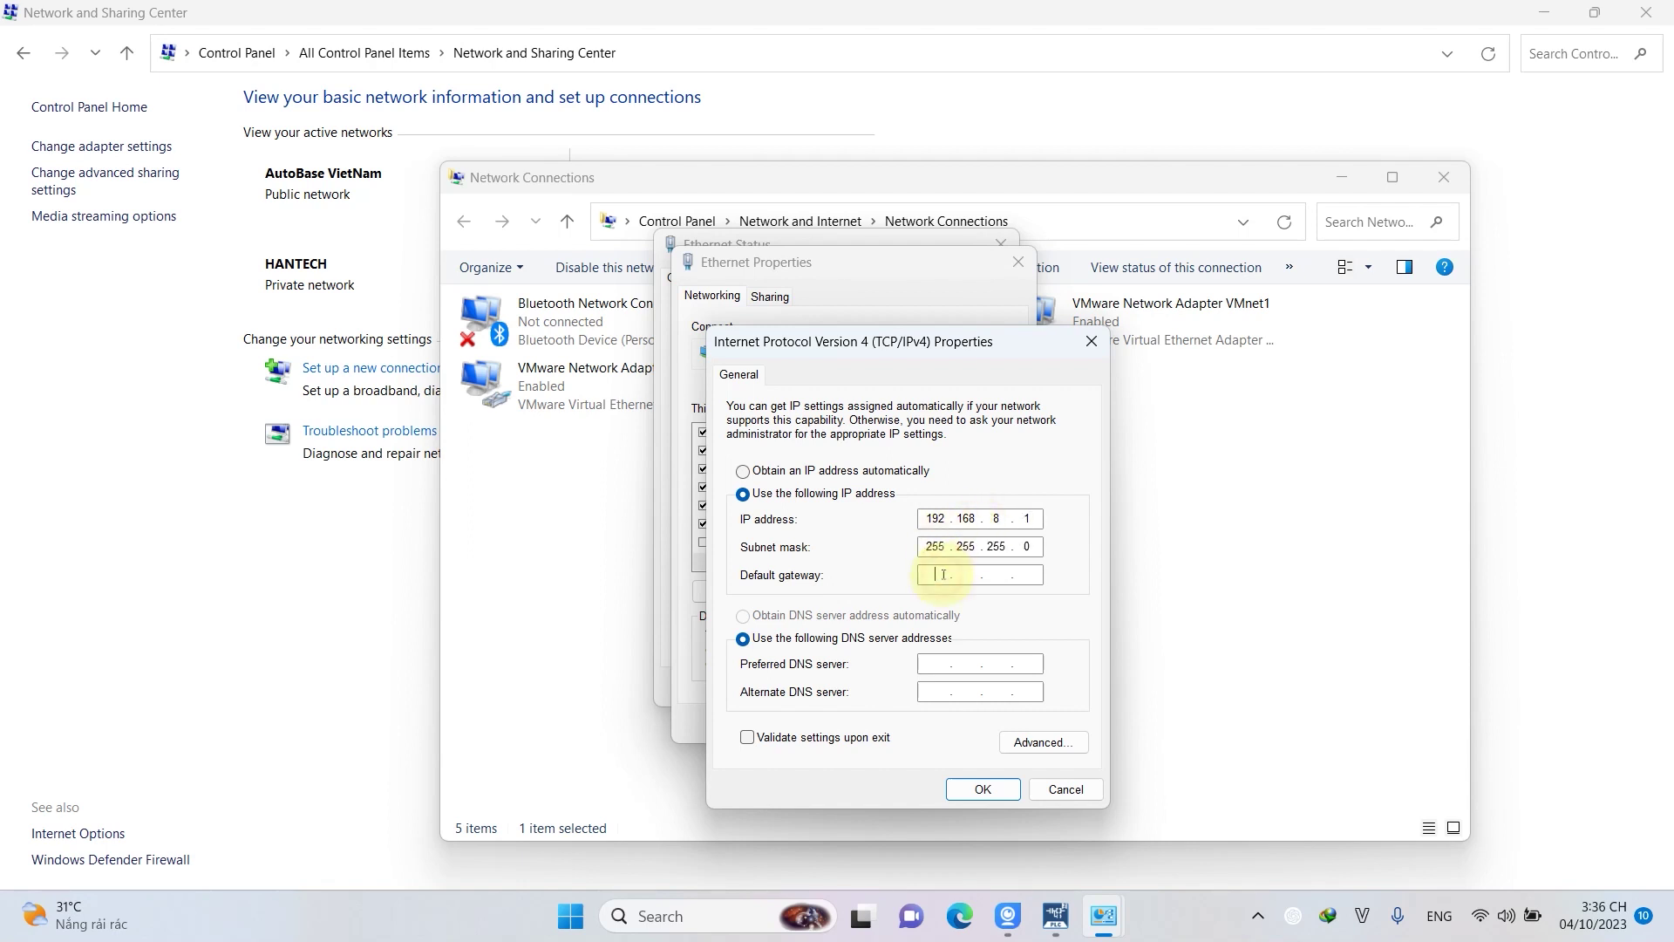
Set the default gateway to 192.168.8.1 and the preferred DNS server to 8.8.8.8, and apply the Ethernet adapter settings.
left_click(943, 574)
type("19")
type("8.")
type("8.838")
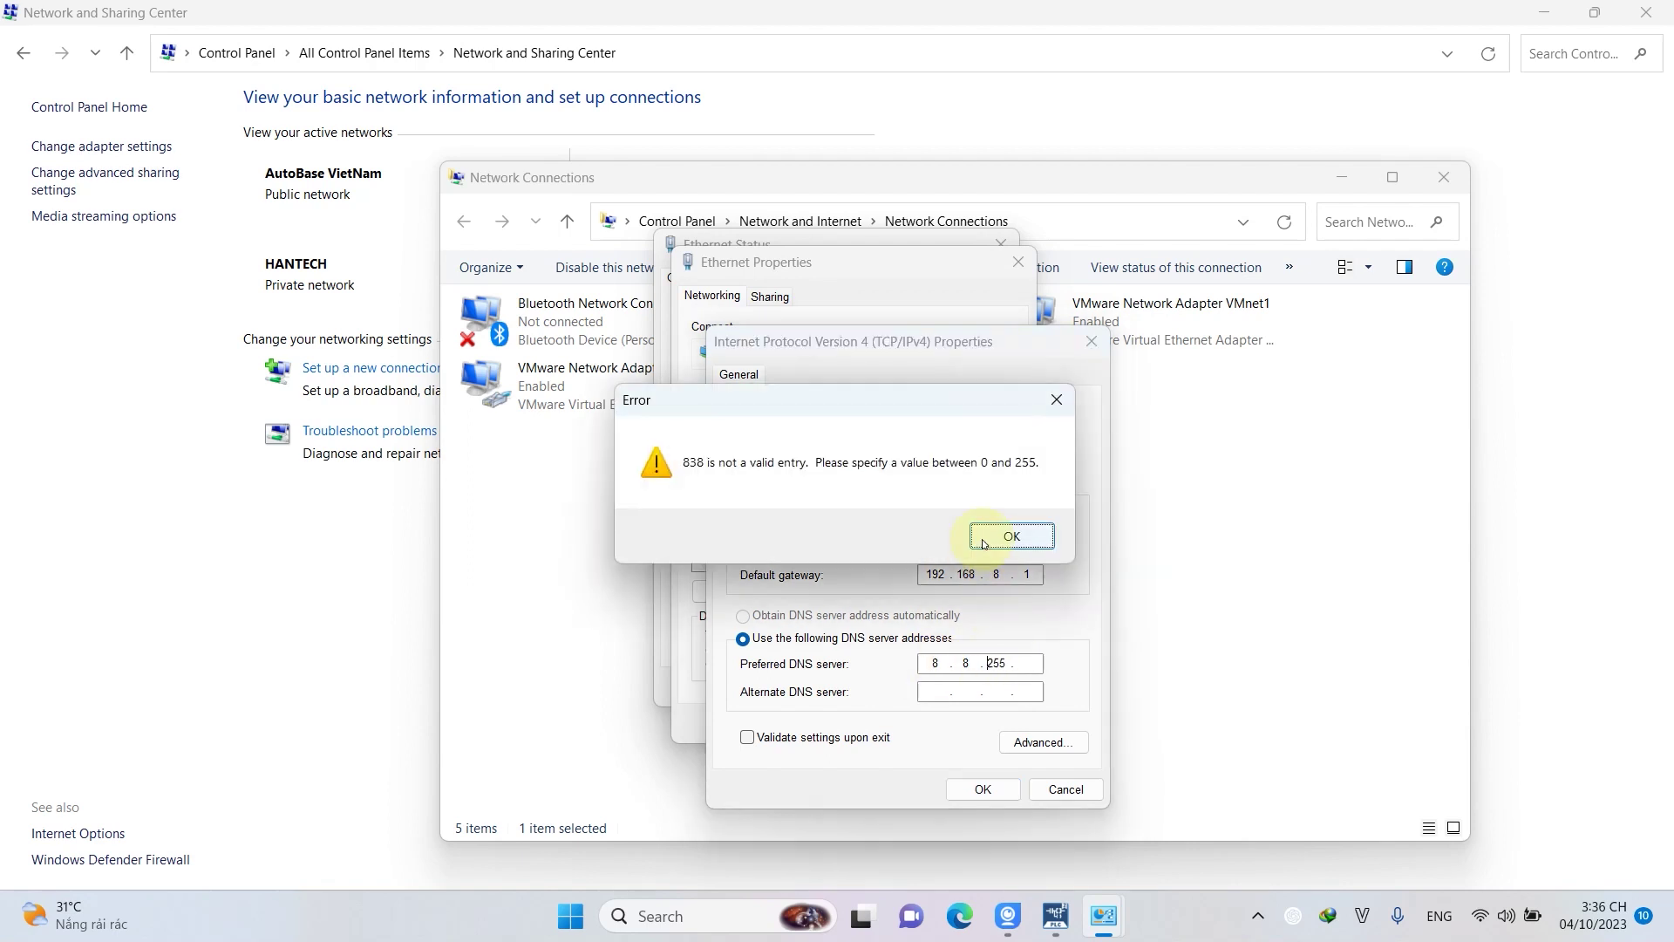
left_click(1010, 535)
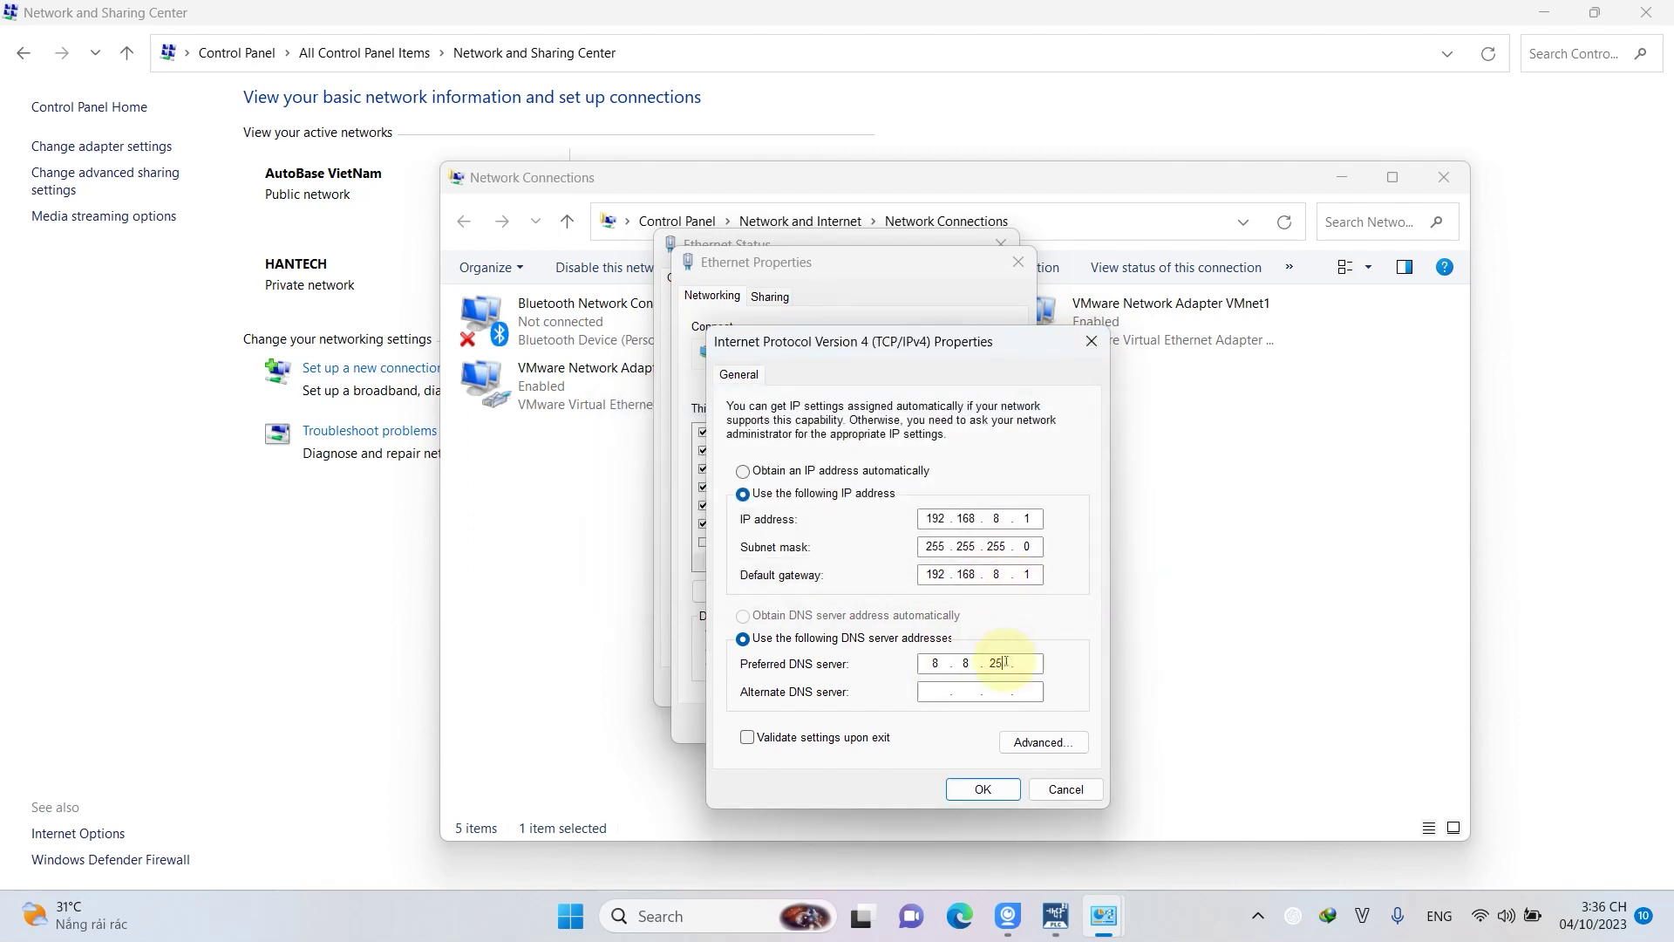
type("8.8.8.8")
left_click(981, 789)
left_click(911, 725)
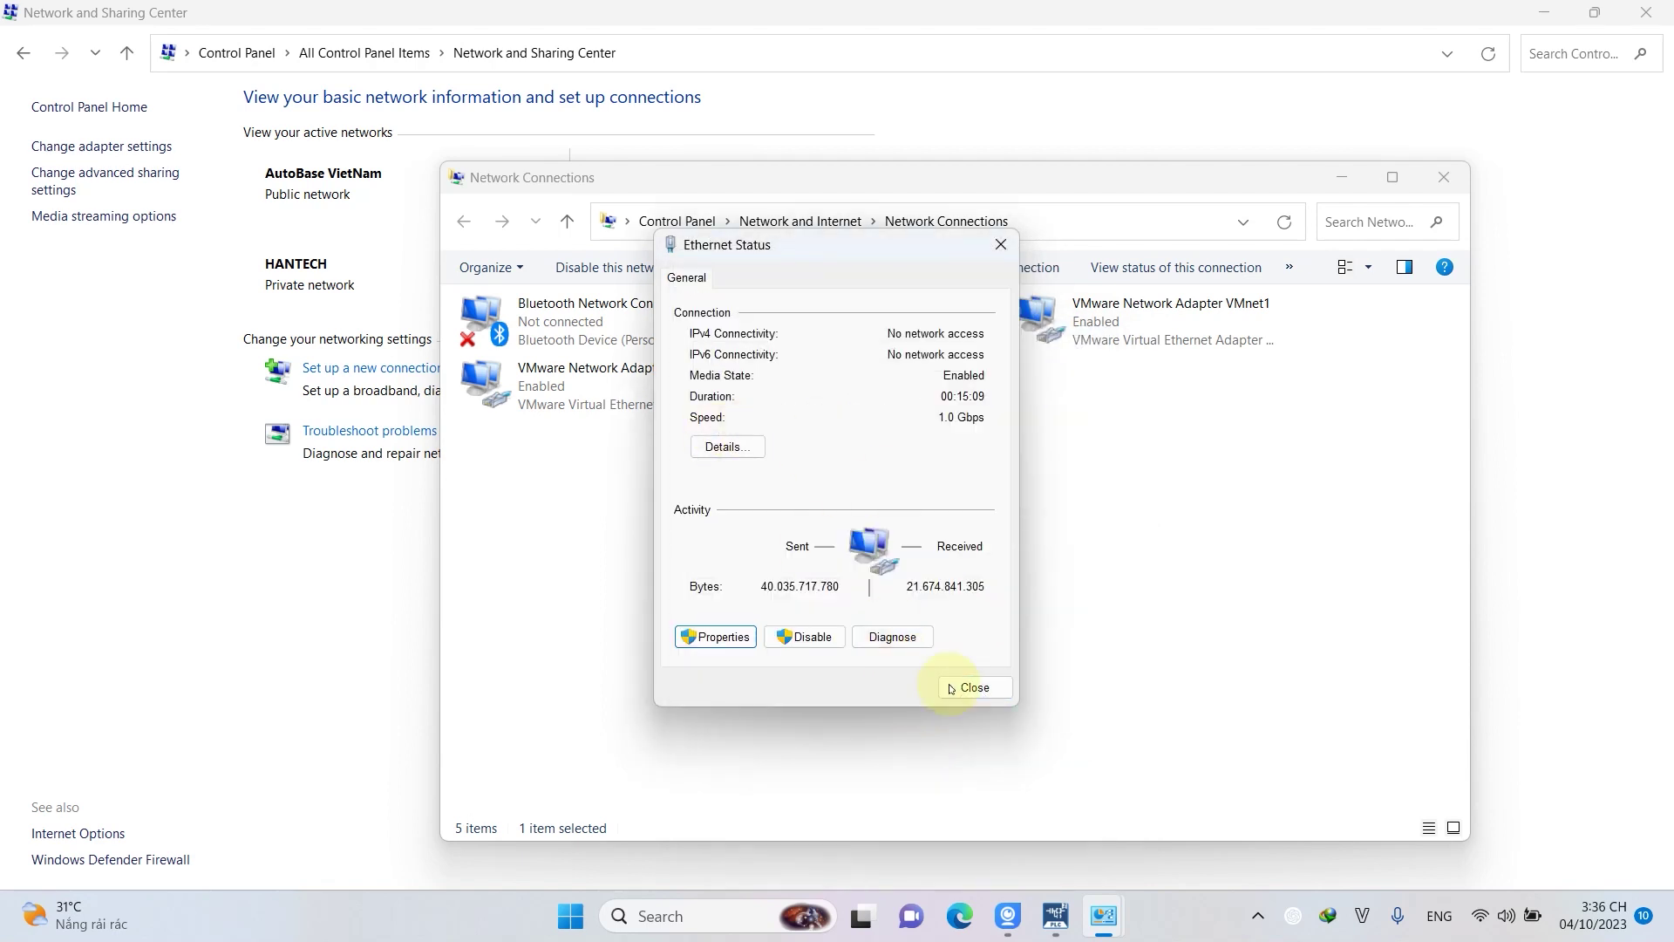
left_click(959, 687)
In Wecon PLC Editor2's communication settings, choose the Ethernet connection, search for devices and select the LX6V-0808MT-D.
left_click(580, 413)
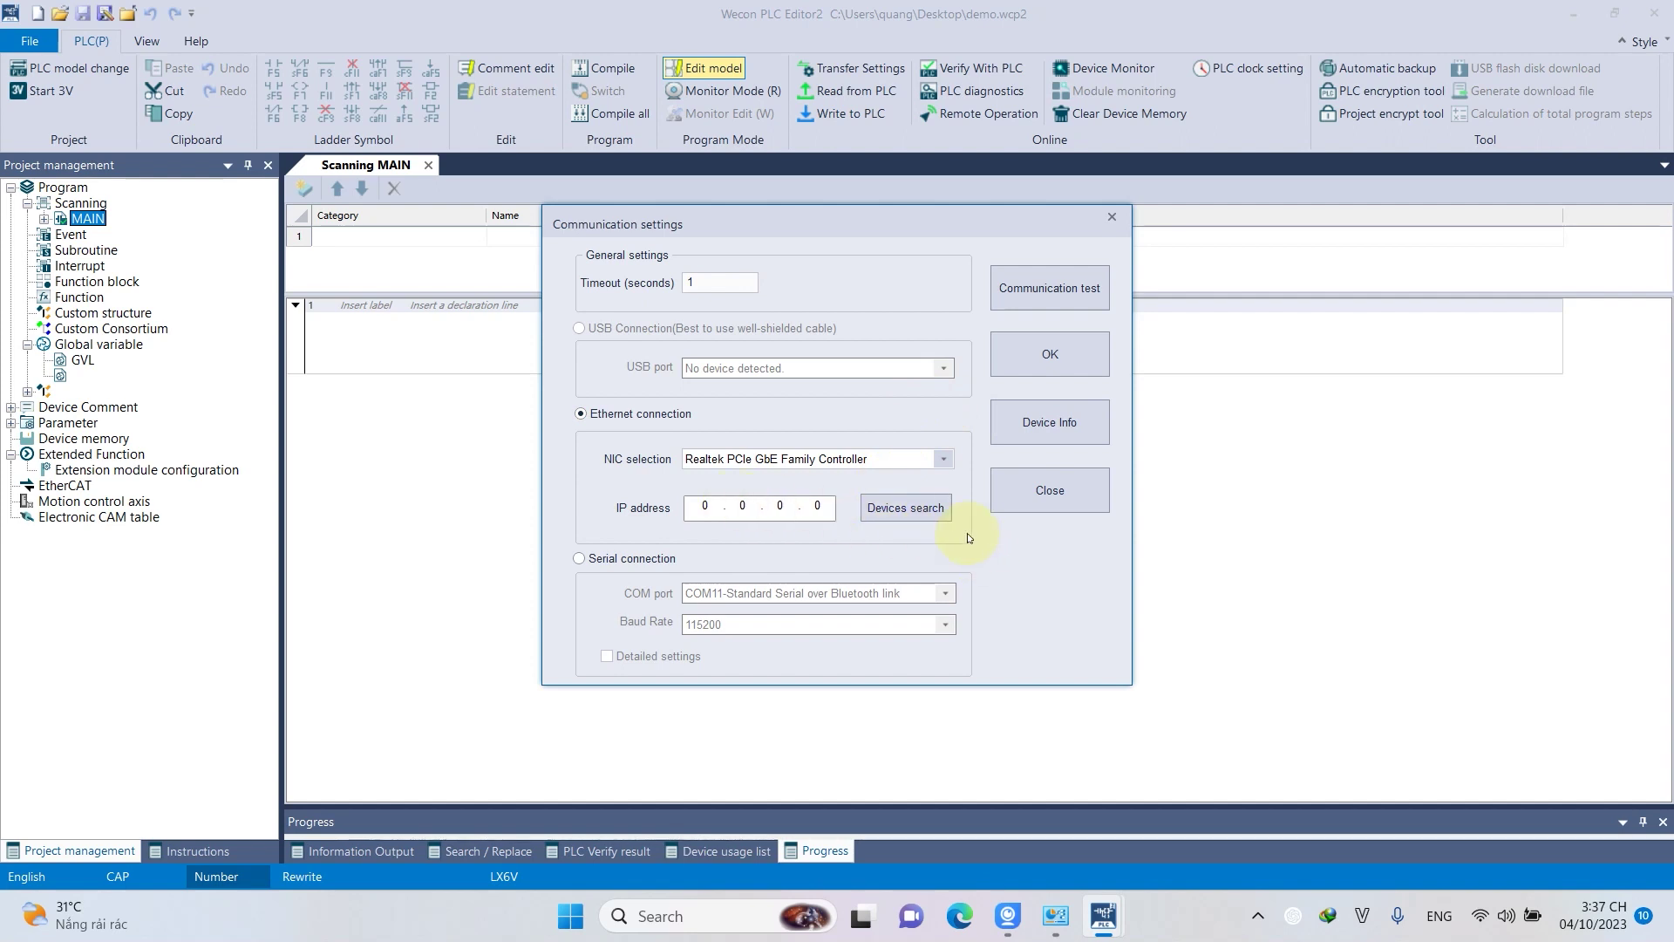
left_click(902, 514)
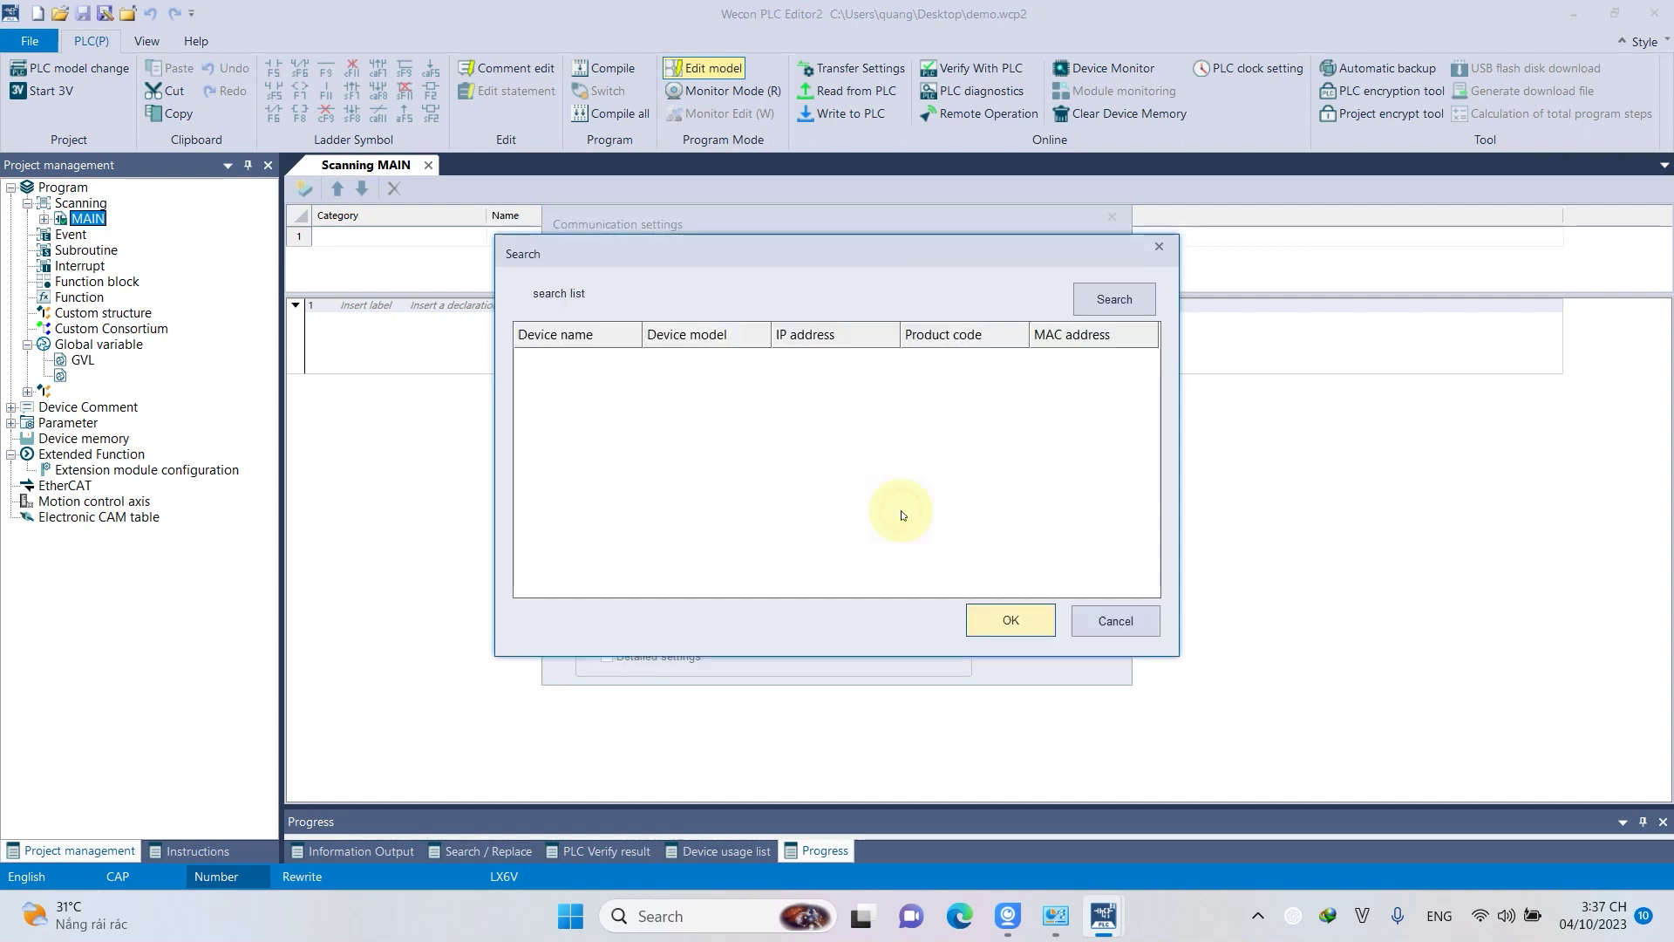
left_click(1113, 300)
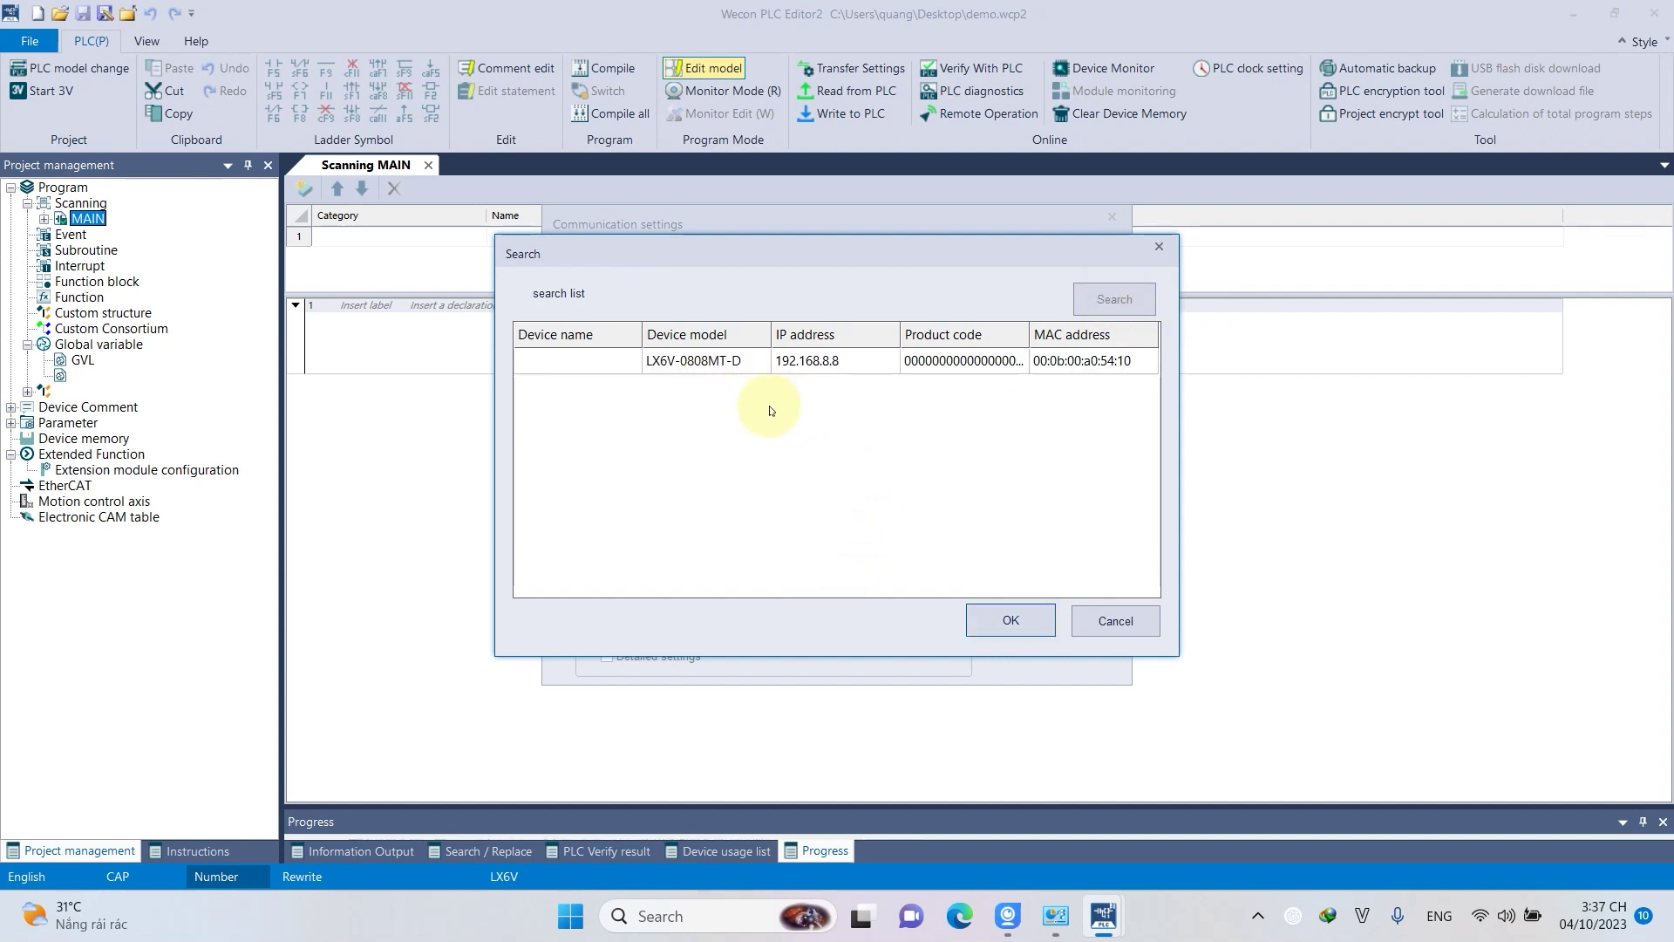
left_click(686, 357)
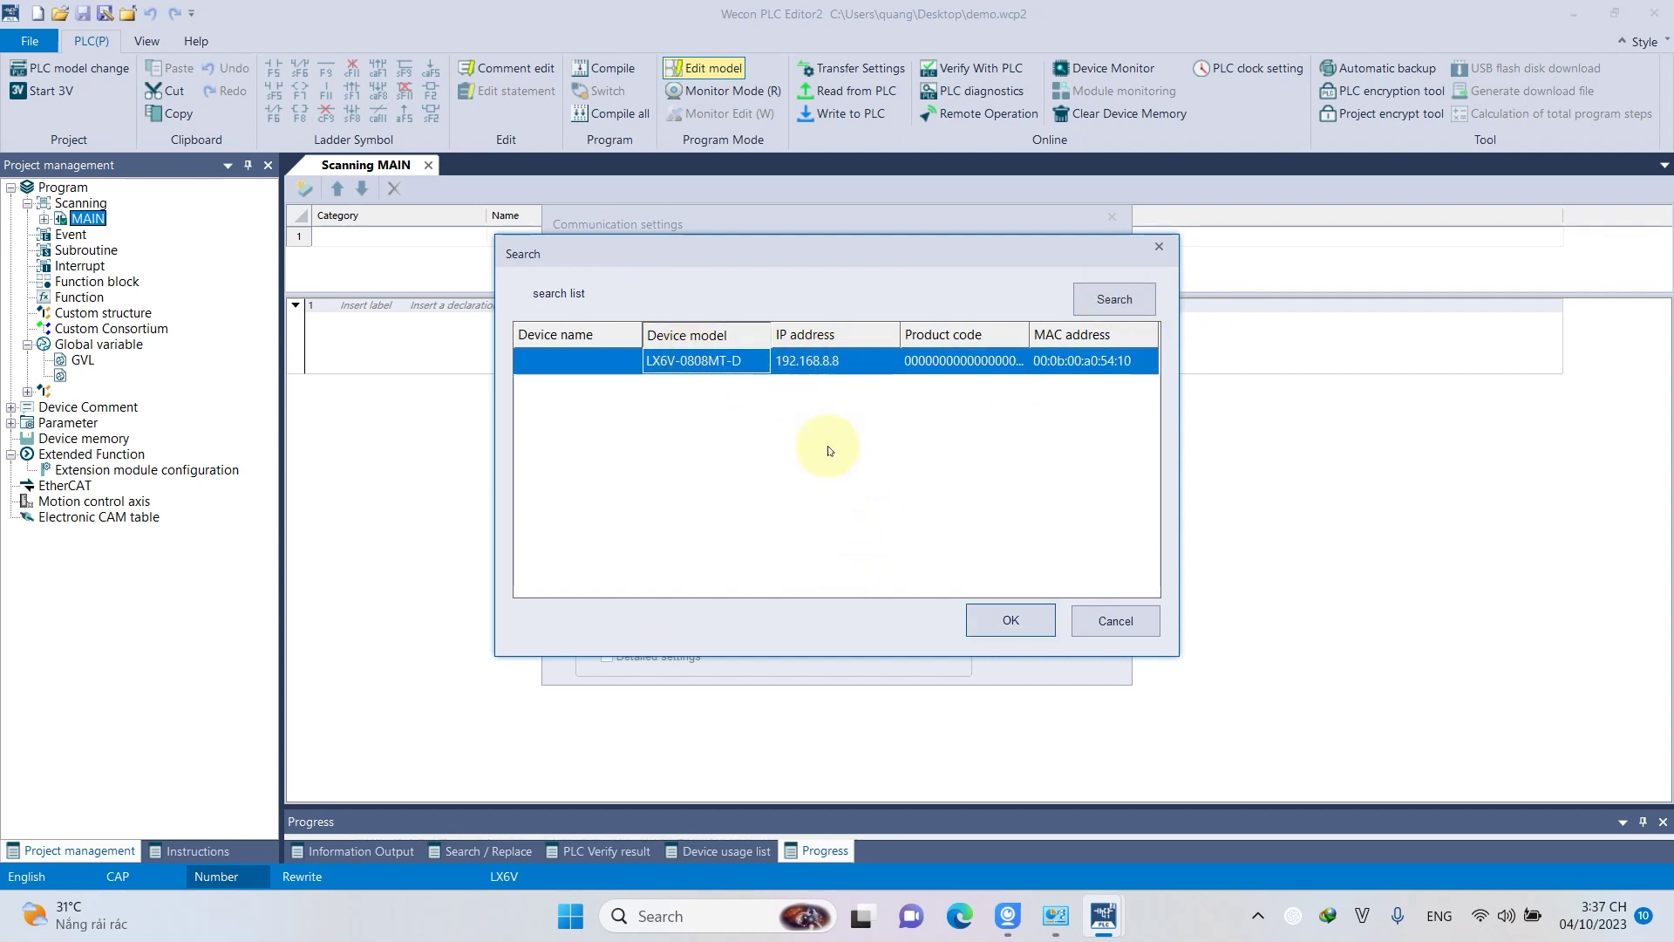
Open a Windows Command Prompt and run ipconfig.
left_click(713, 911)
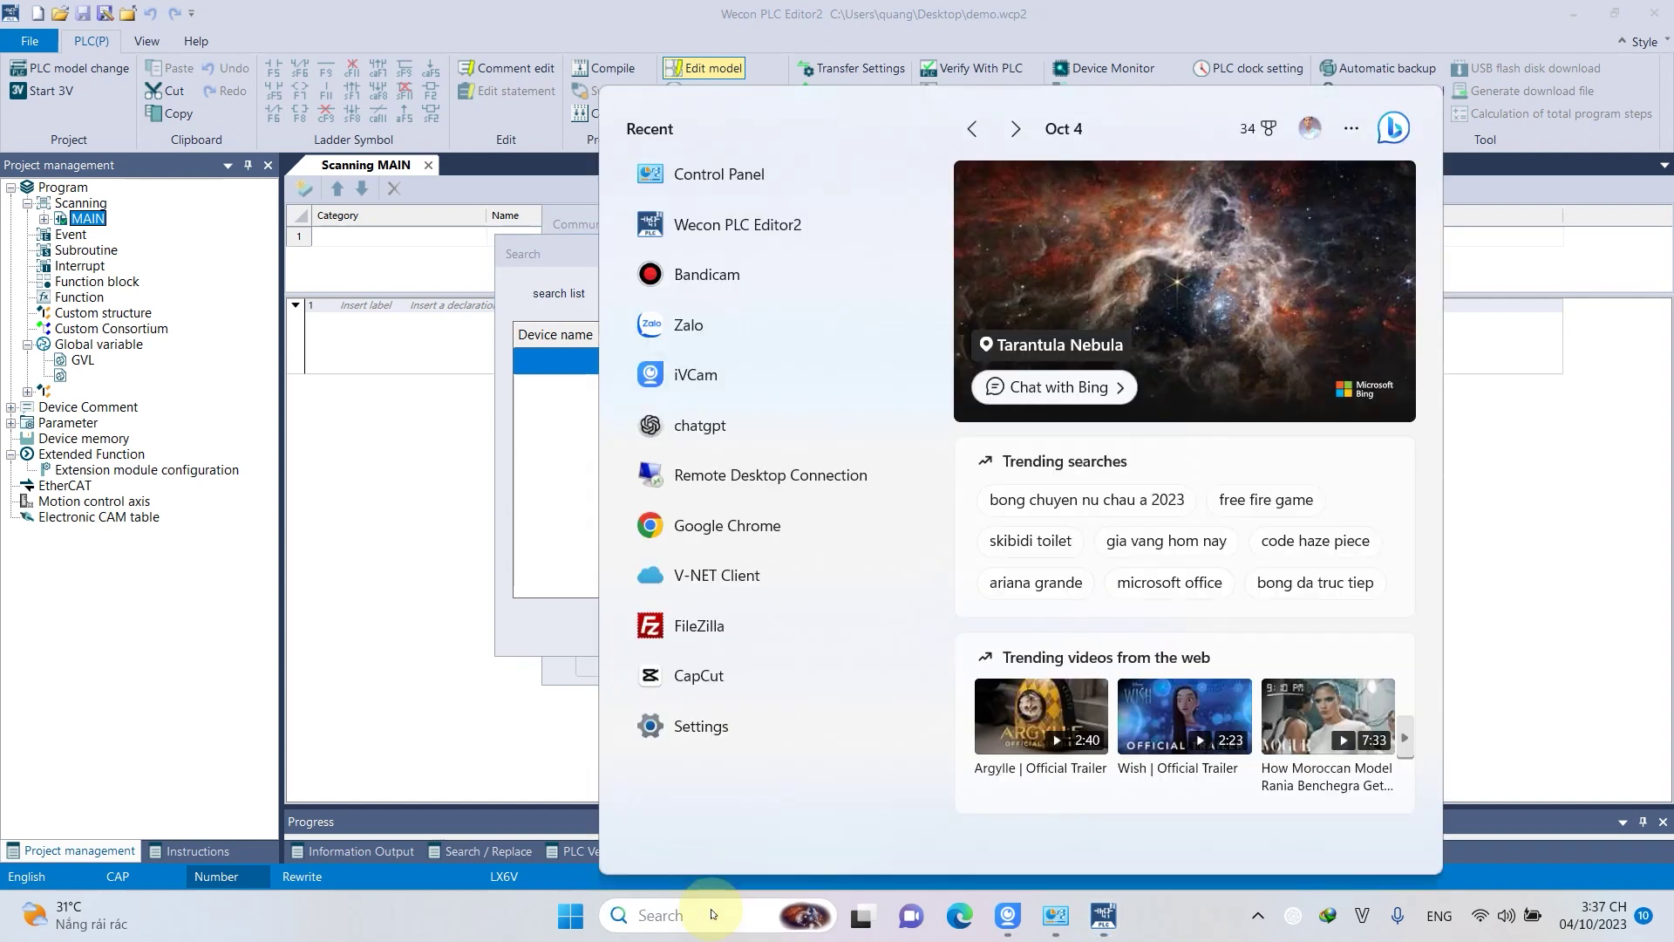
key("super+r")
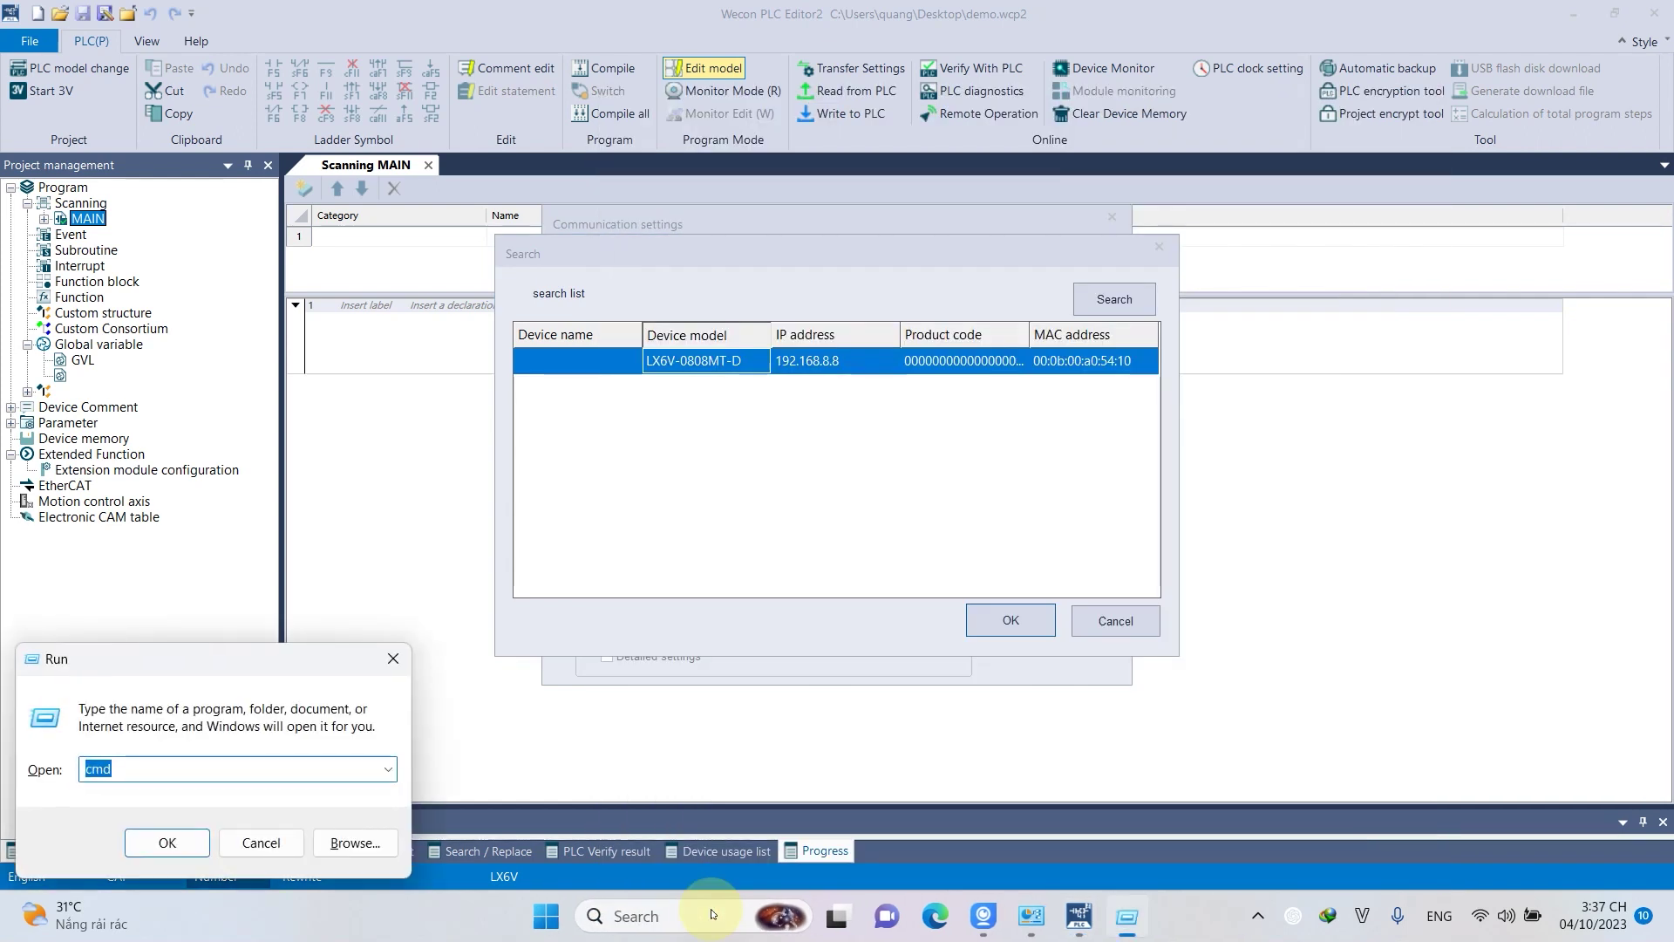
key("Escape")
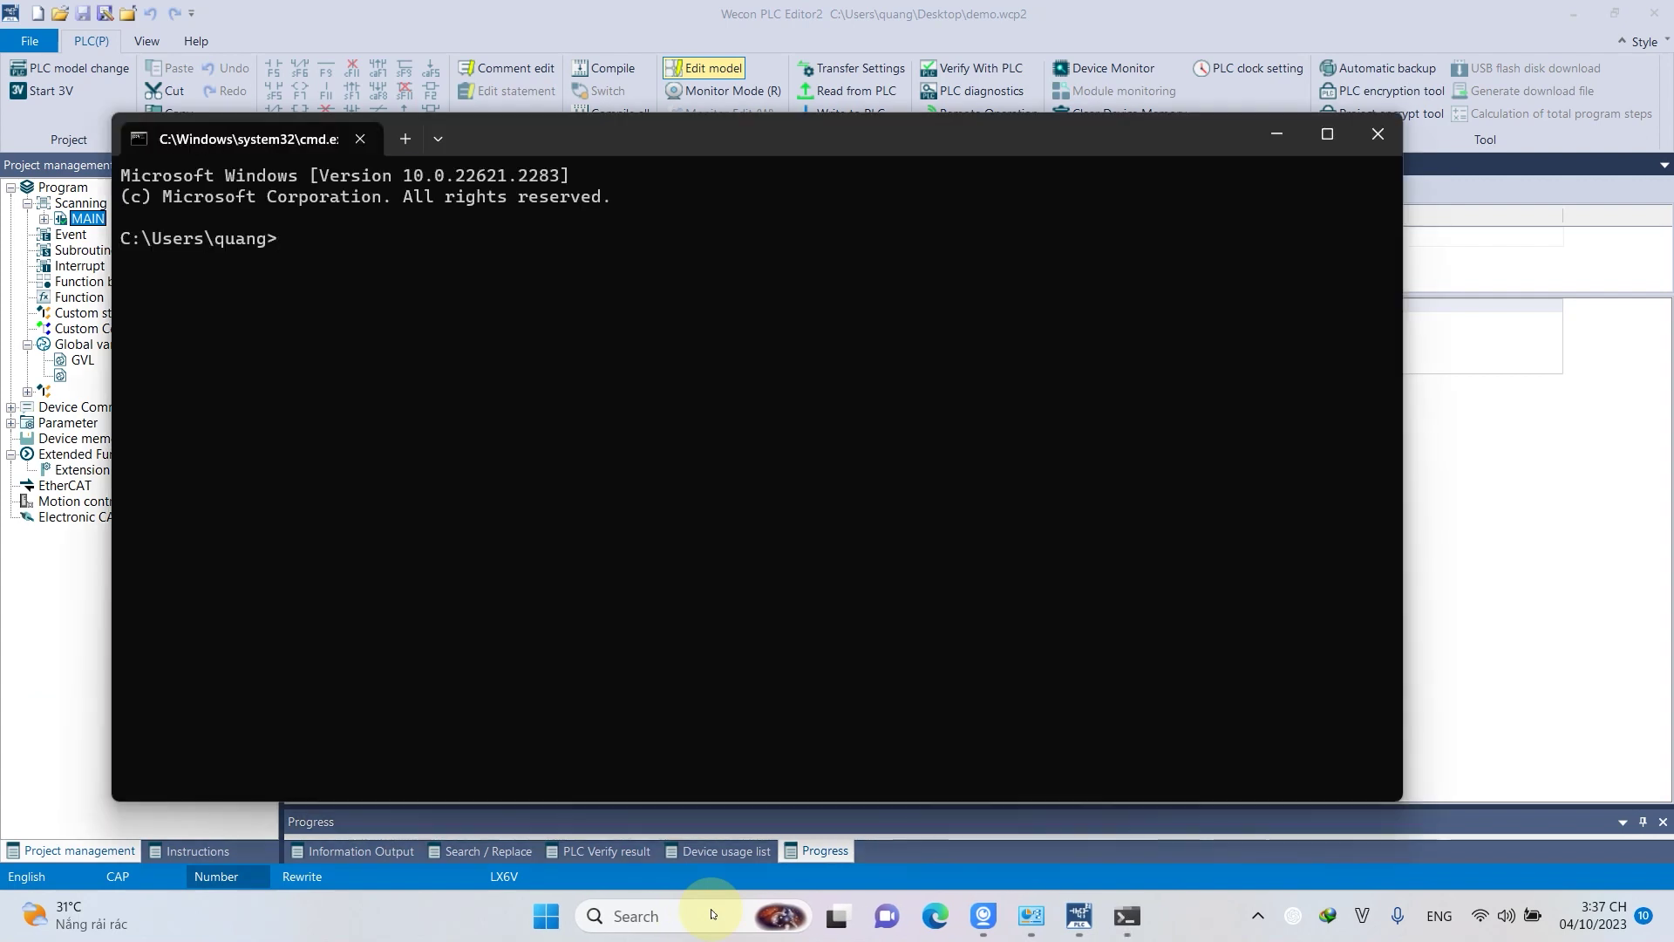
type("ig")
key("Return")
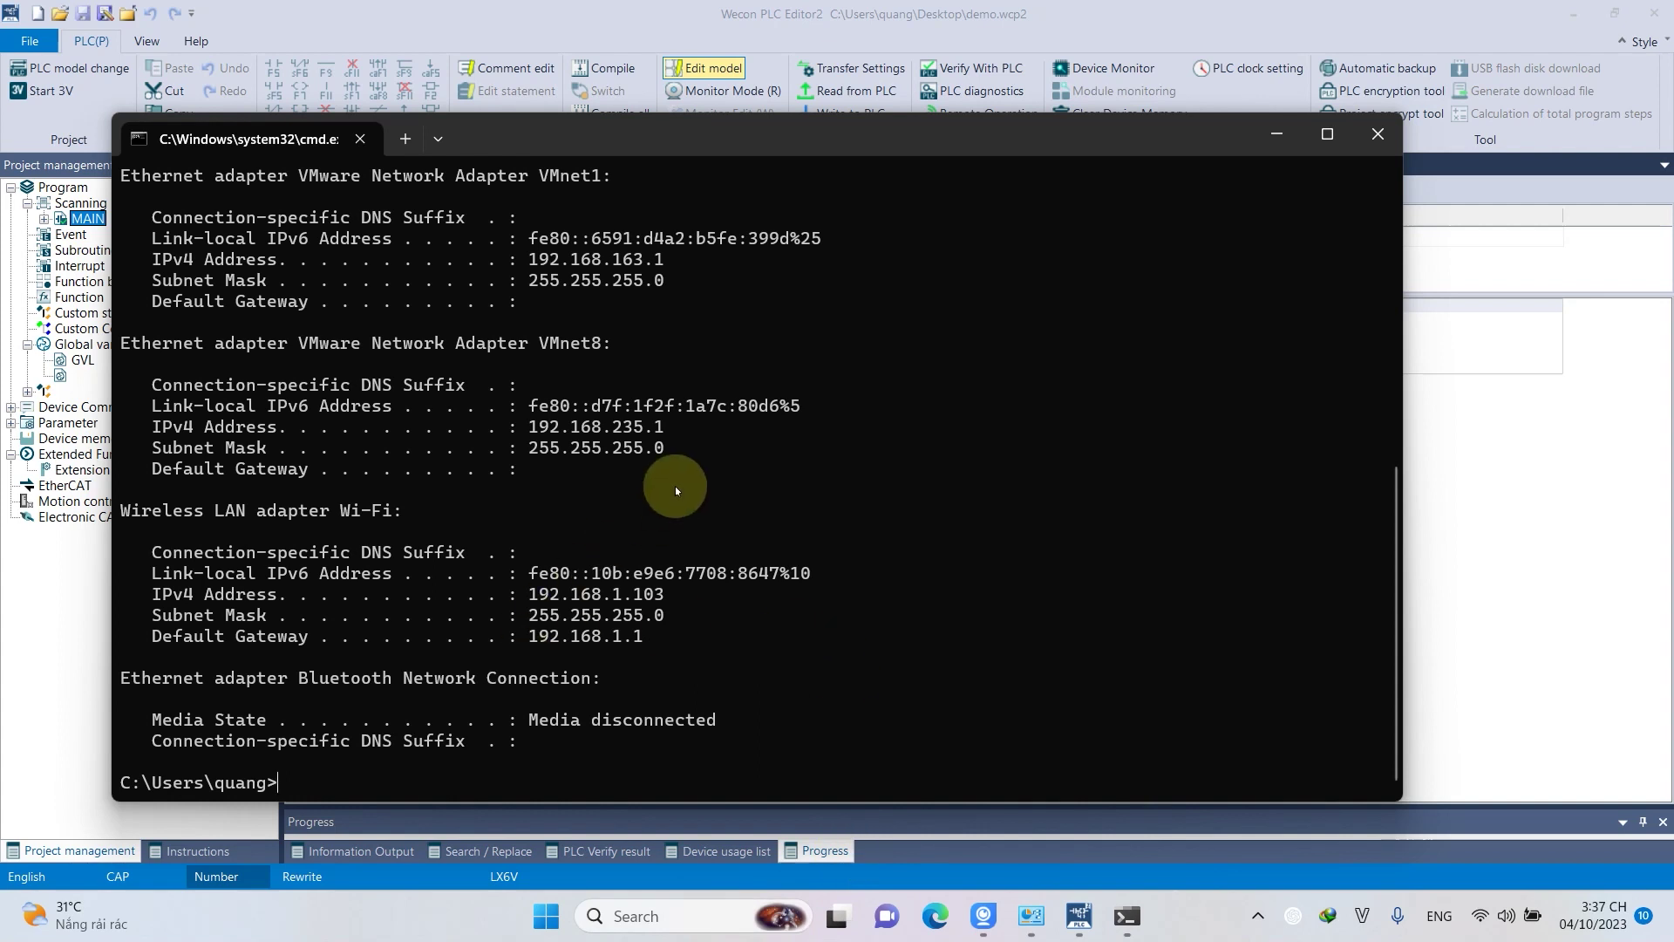
Examine the Ethernet adapter's IPv4 address in the ipconfig output, and minimize the Command Prompt.
scroll(673, 492, "up", 1)
scroll(673, 503, "up", 2)
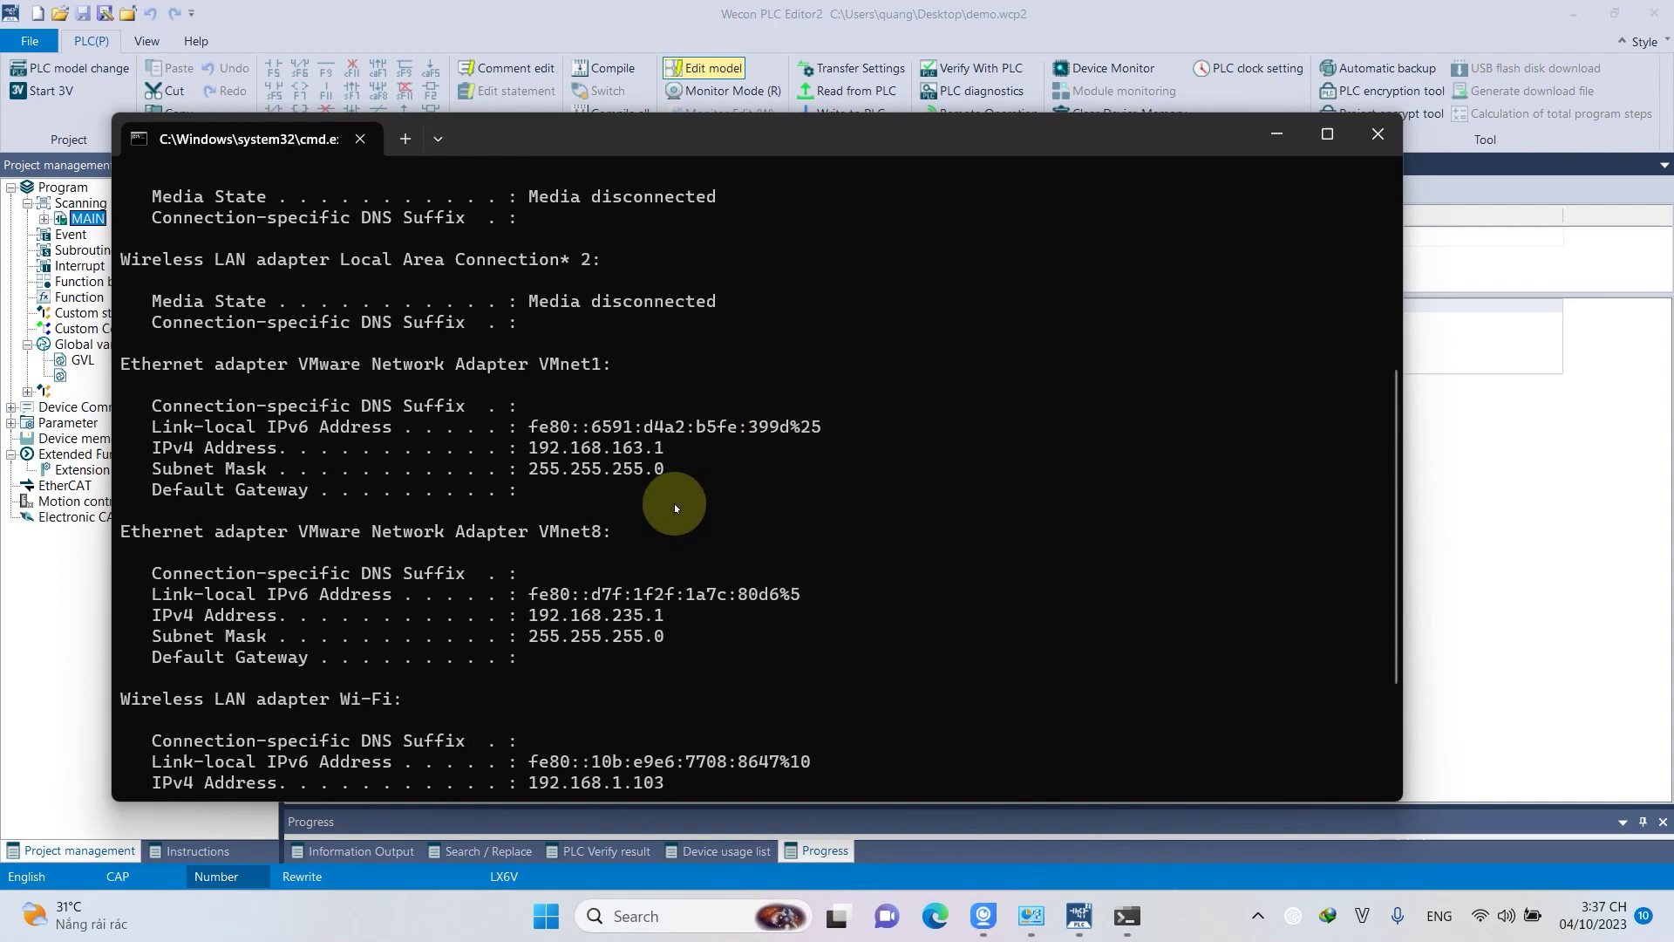
scroll(673, 504, "down", 3)
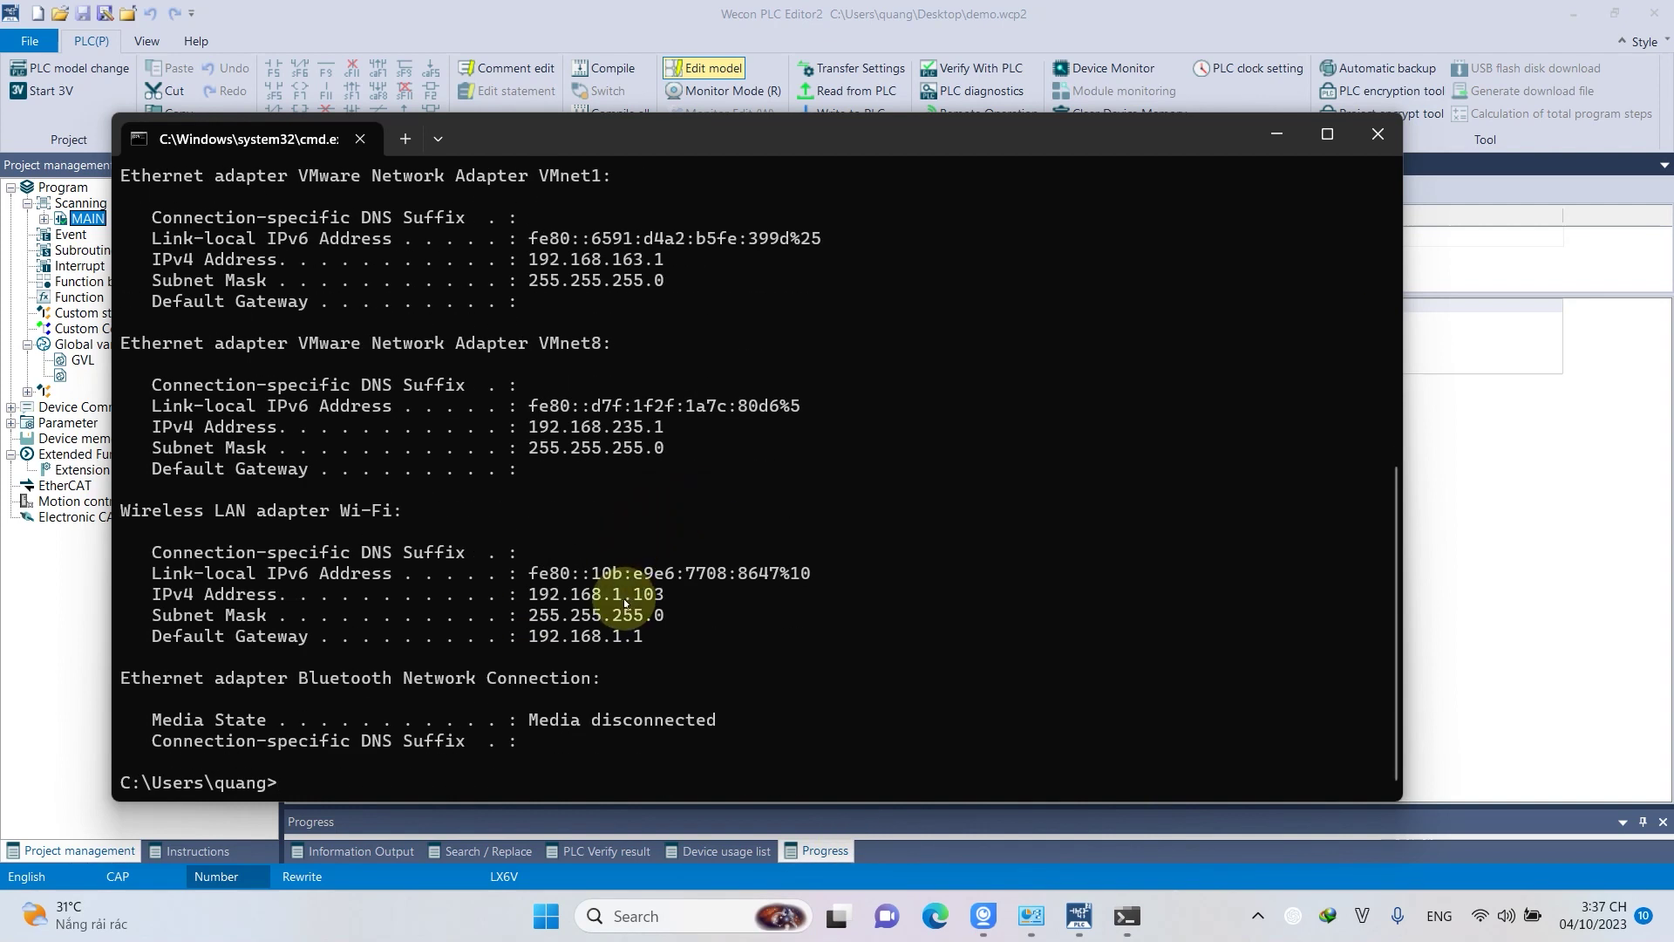
scroll(619, 597, "up", 2)
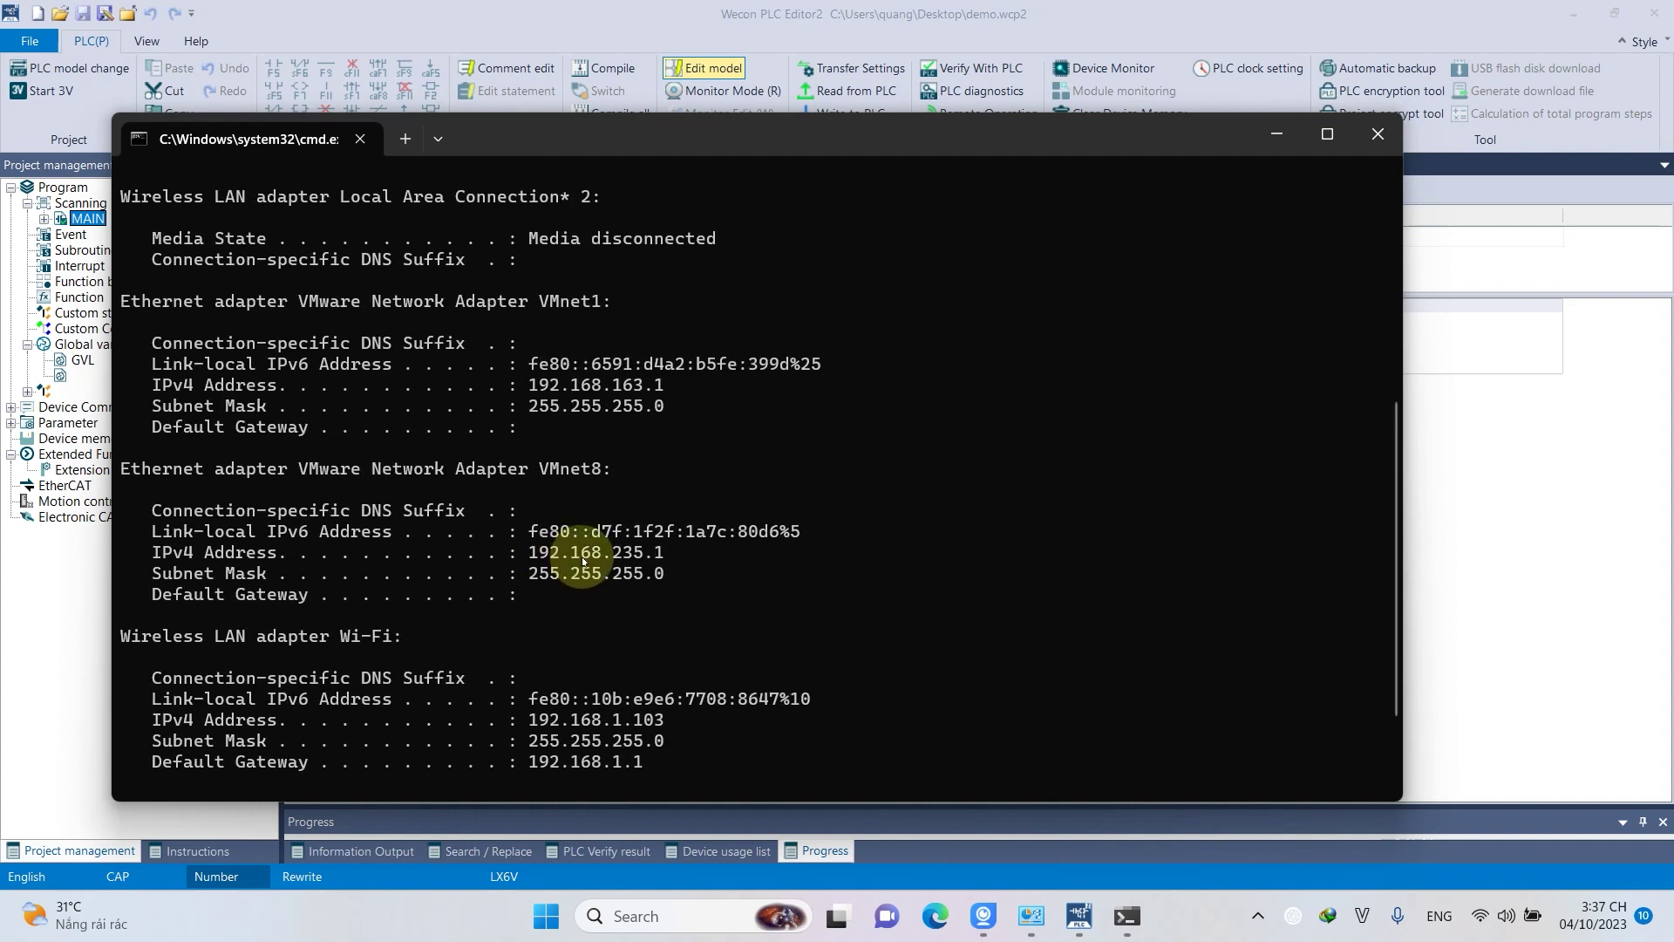
scroll(592, 572, "up", 3)
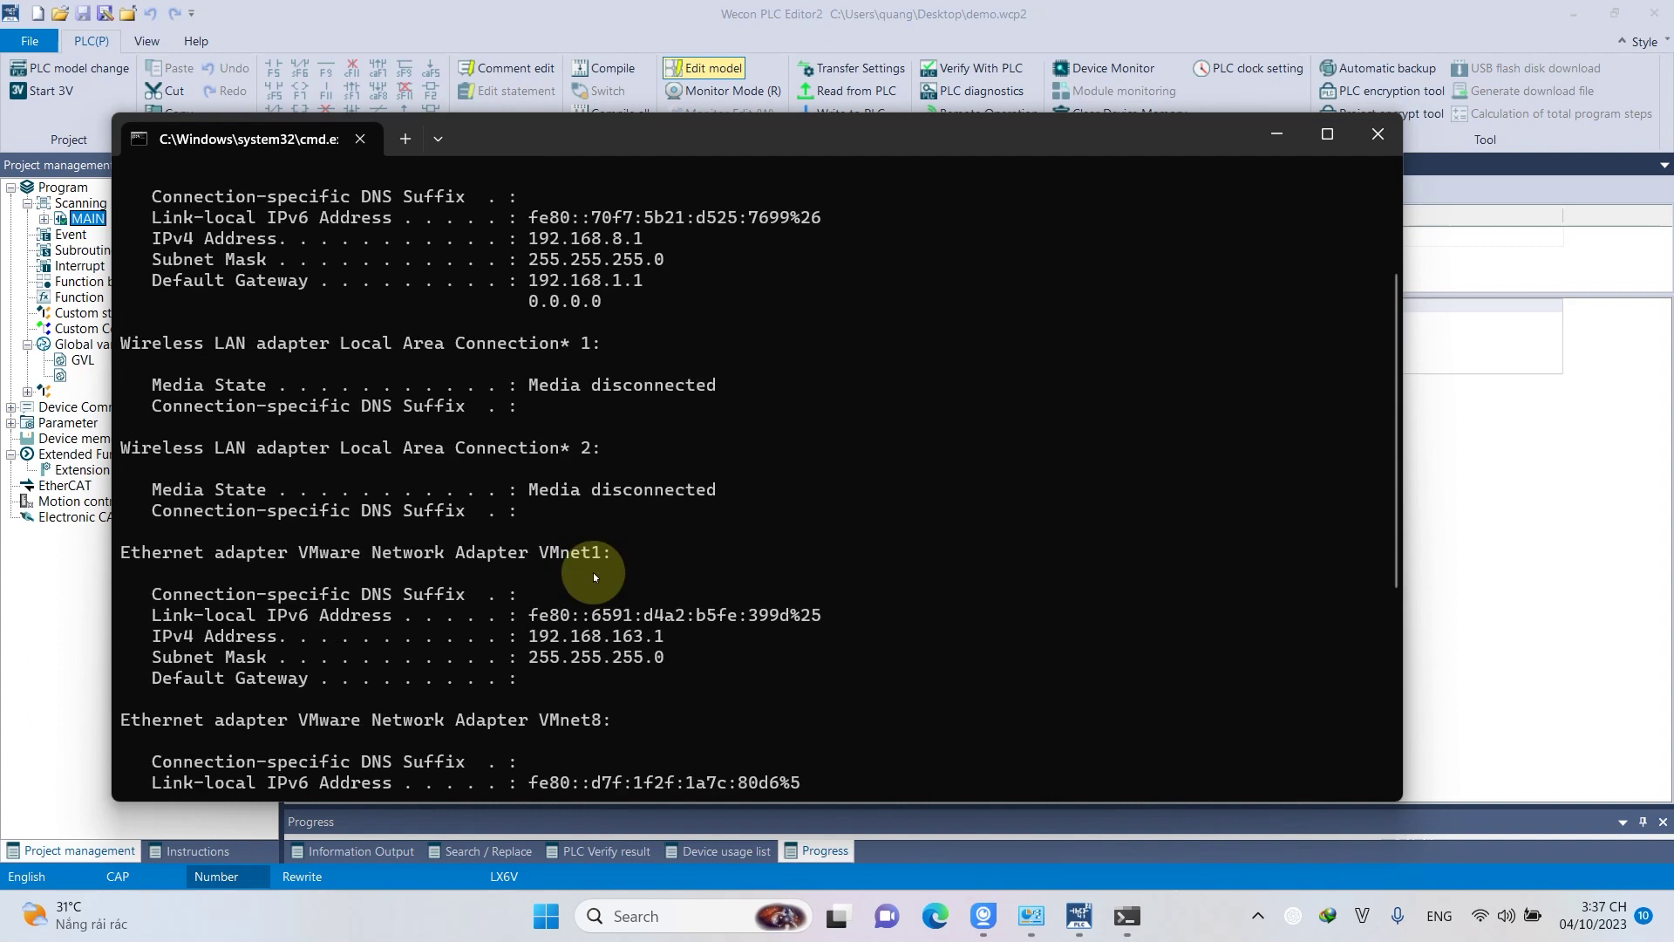
scroll(408, 403, "up", 3)
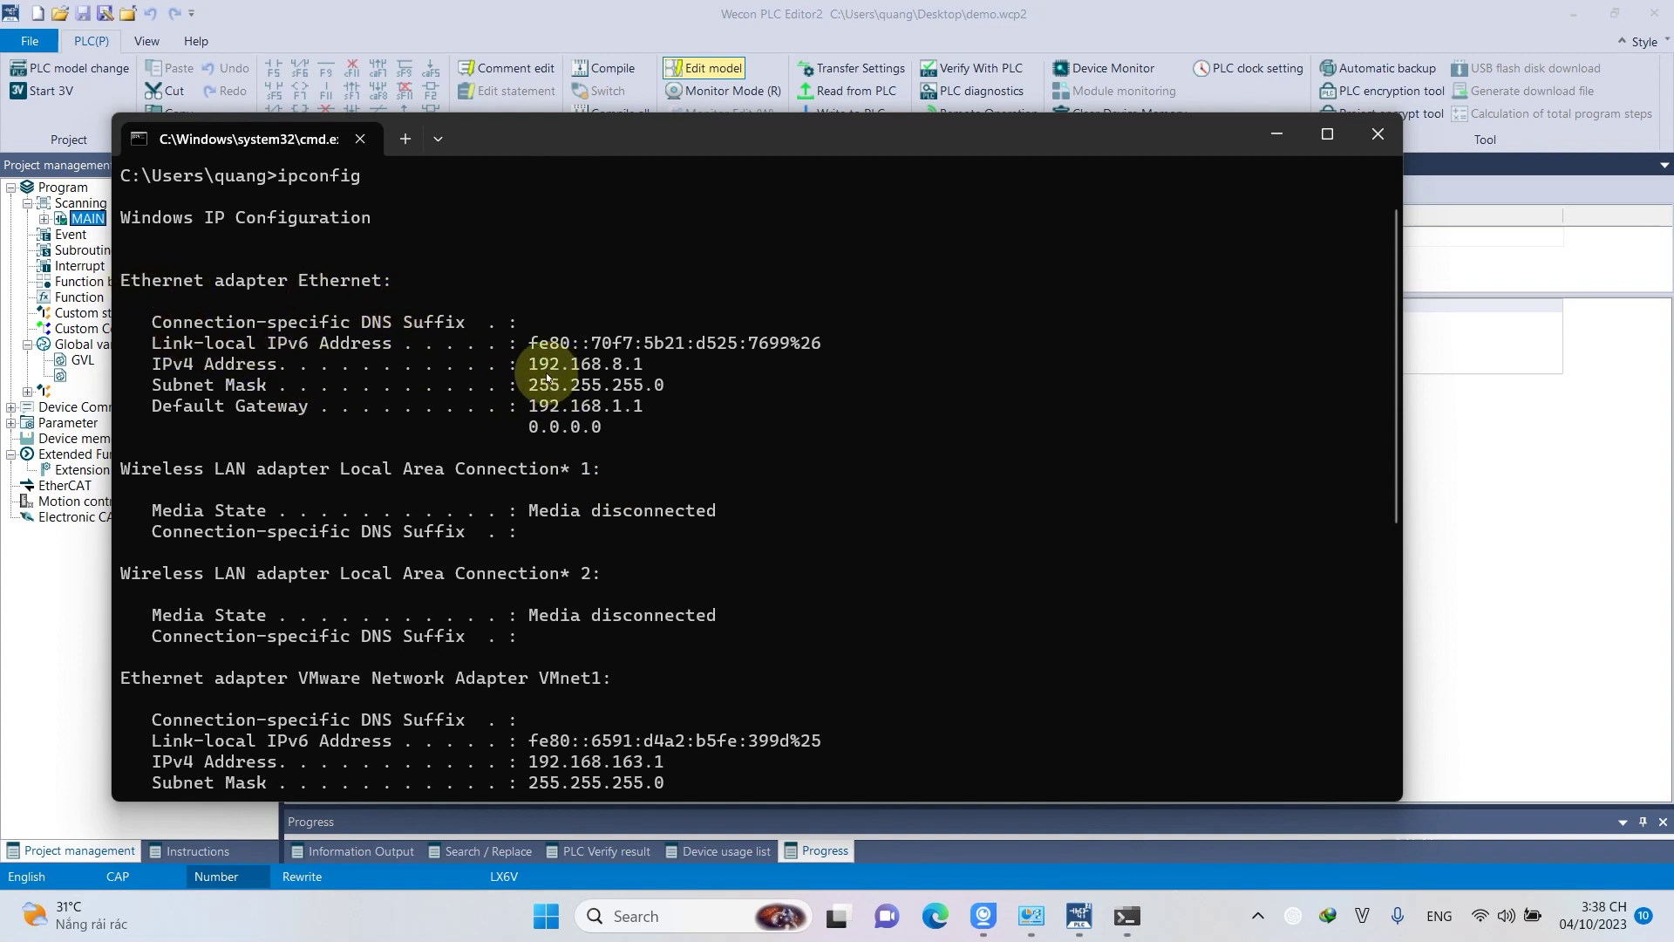
left_click_drag(532, 364, 645, 365)
left_click(622, 367)
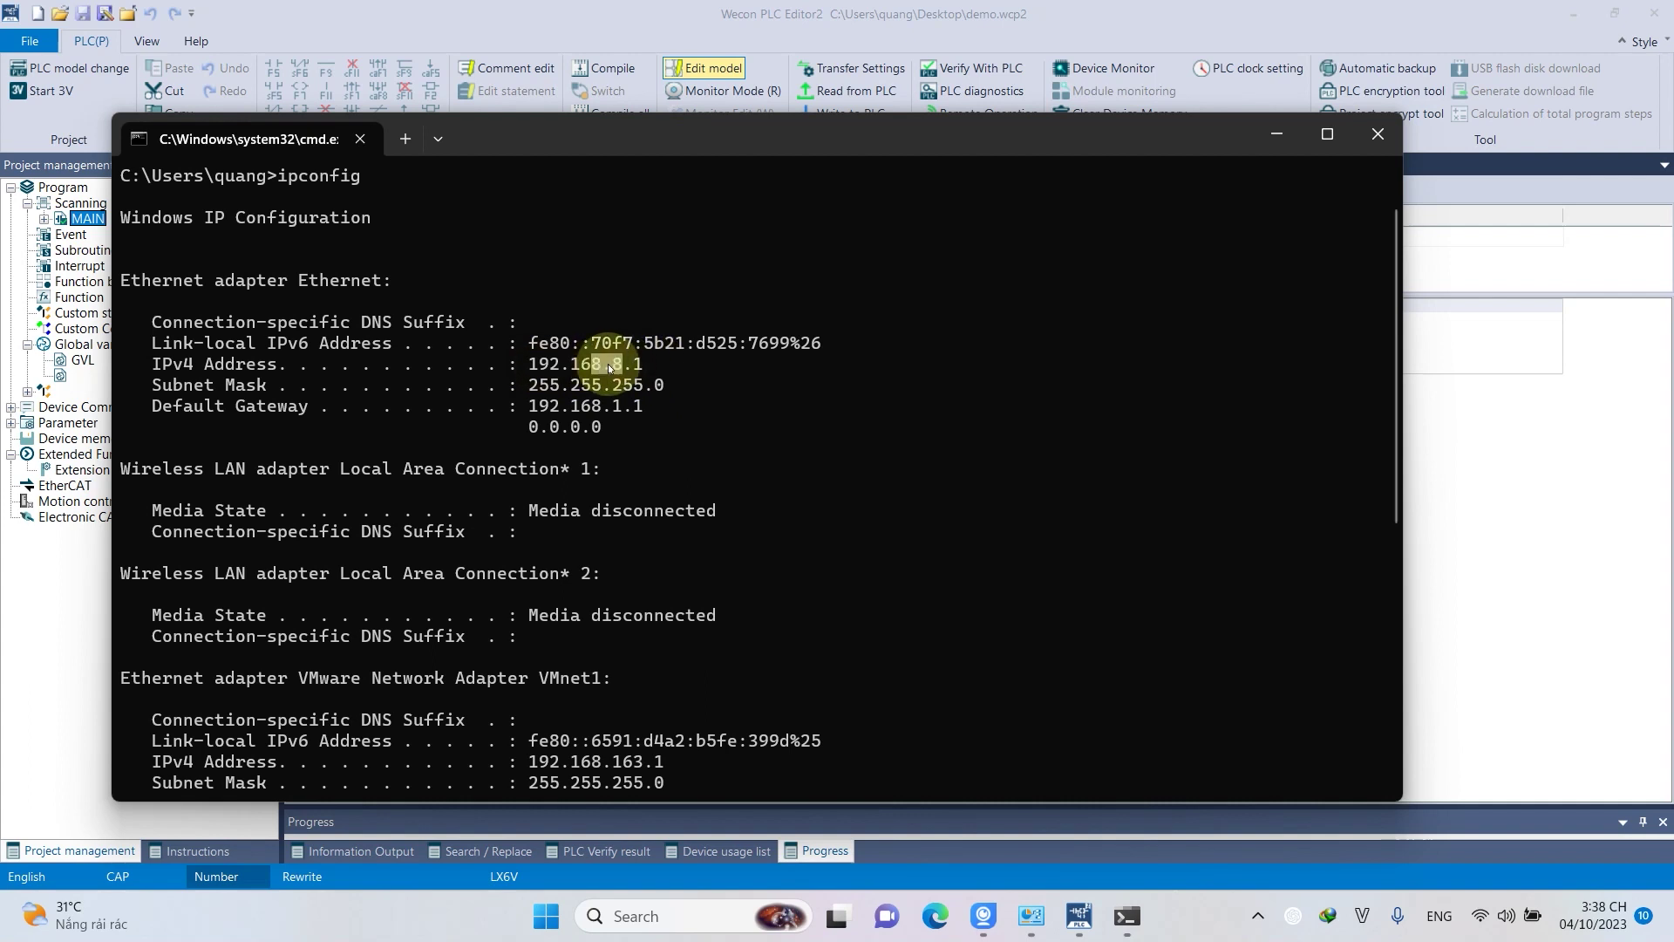
left_click(1276, 133)
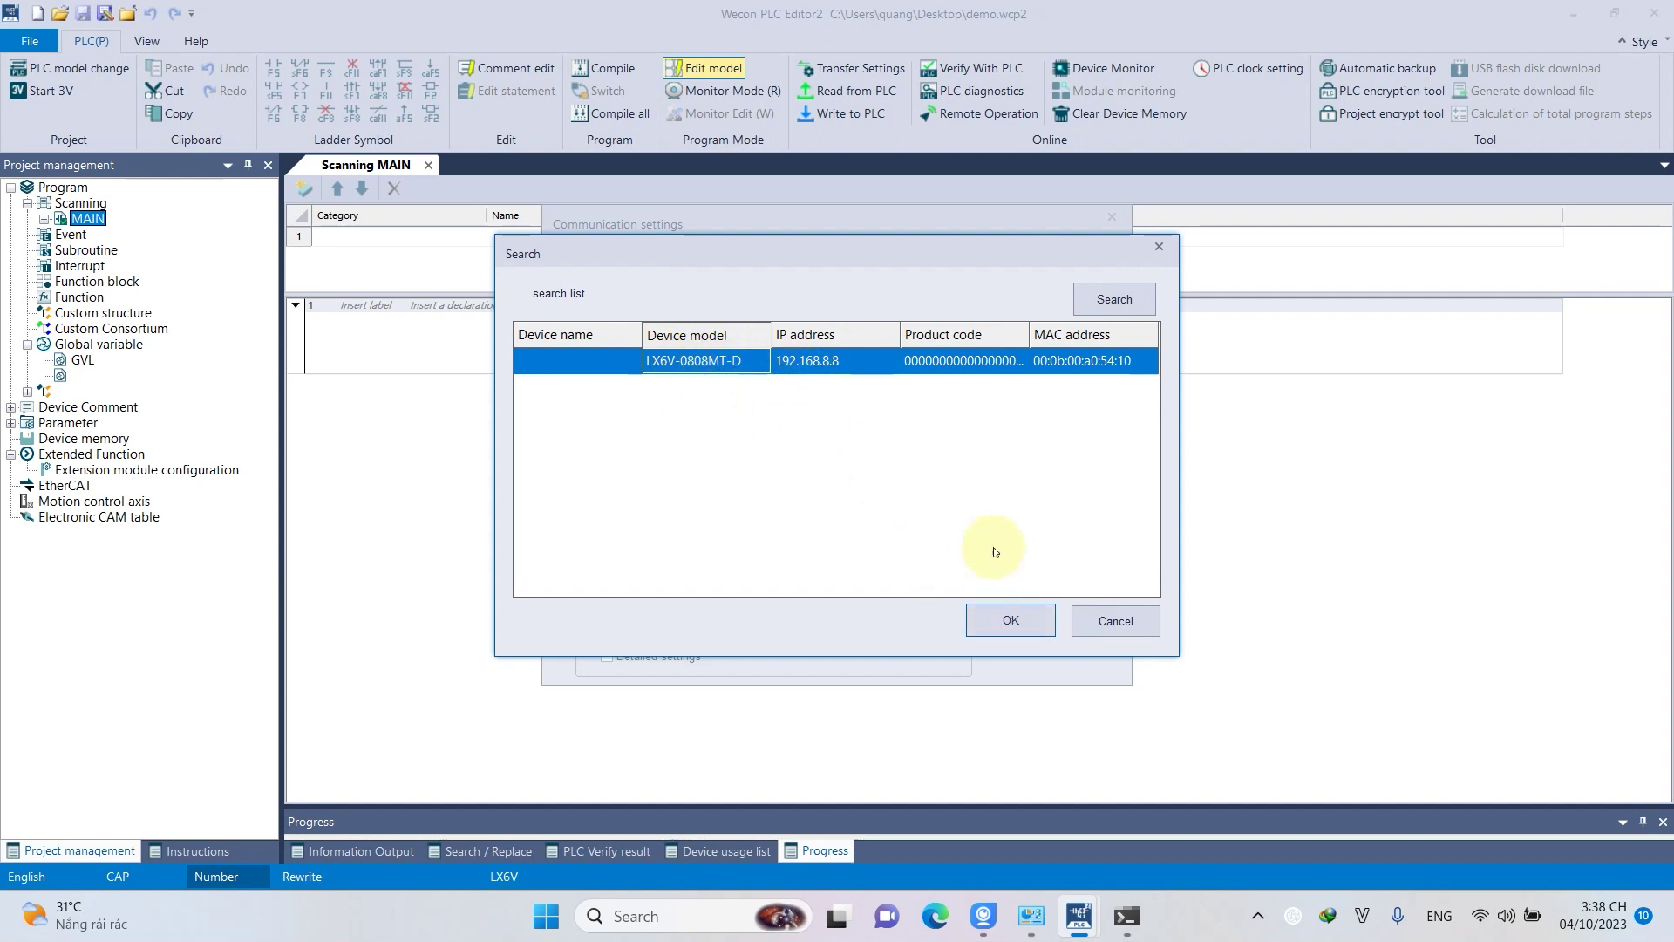
Accept the found PLC's address 192.168.8.8 for the Ethernet connection, run the communication test and apply the communication settings.
left_click(1009, 619)
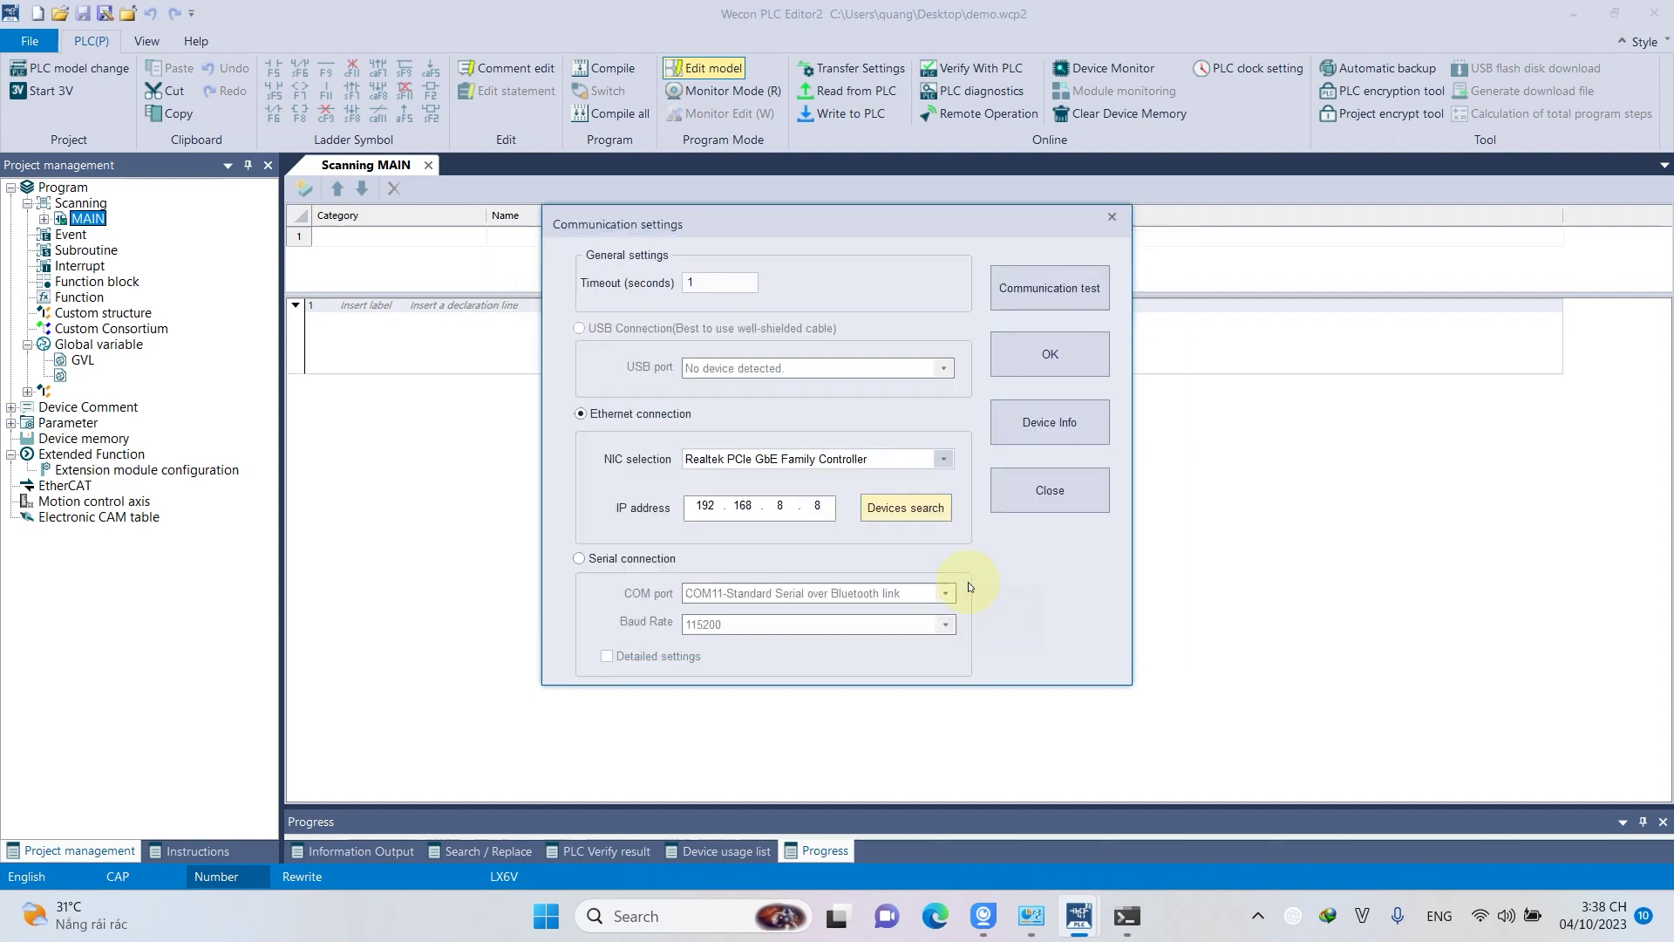
left_click(1059, 296)
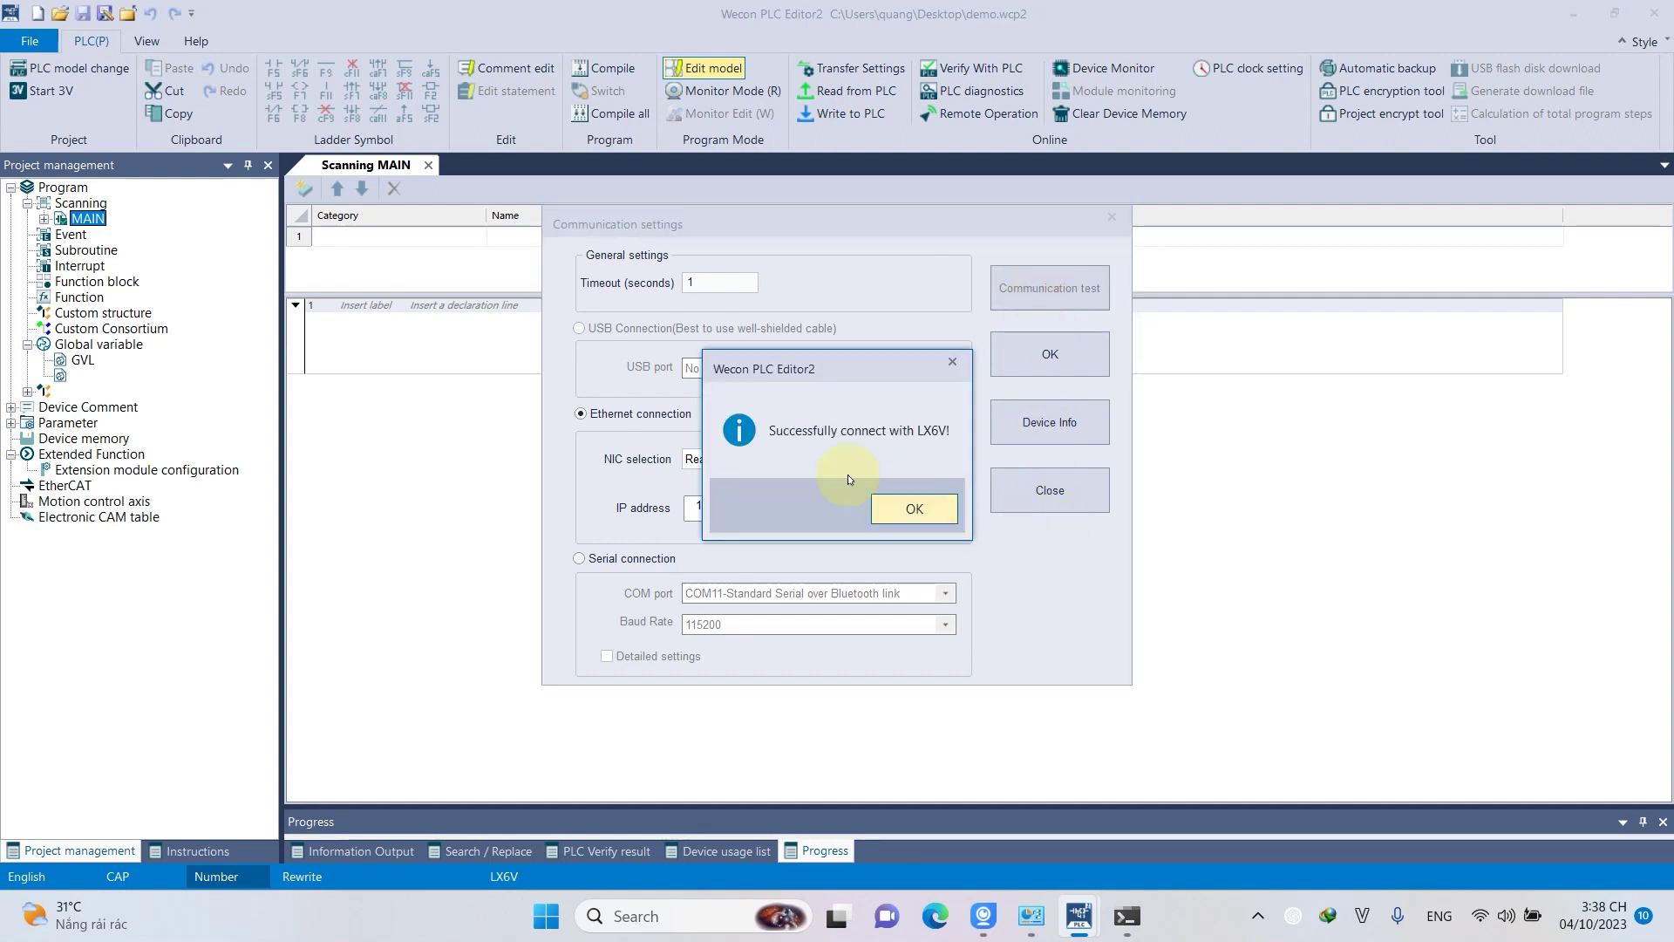
left_click(920, 510)
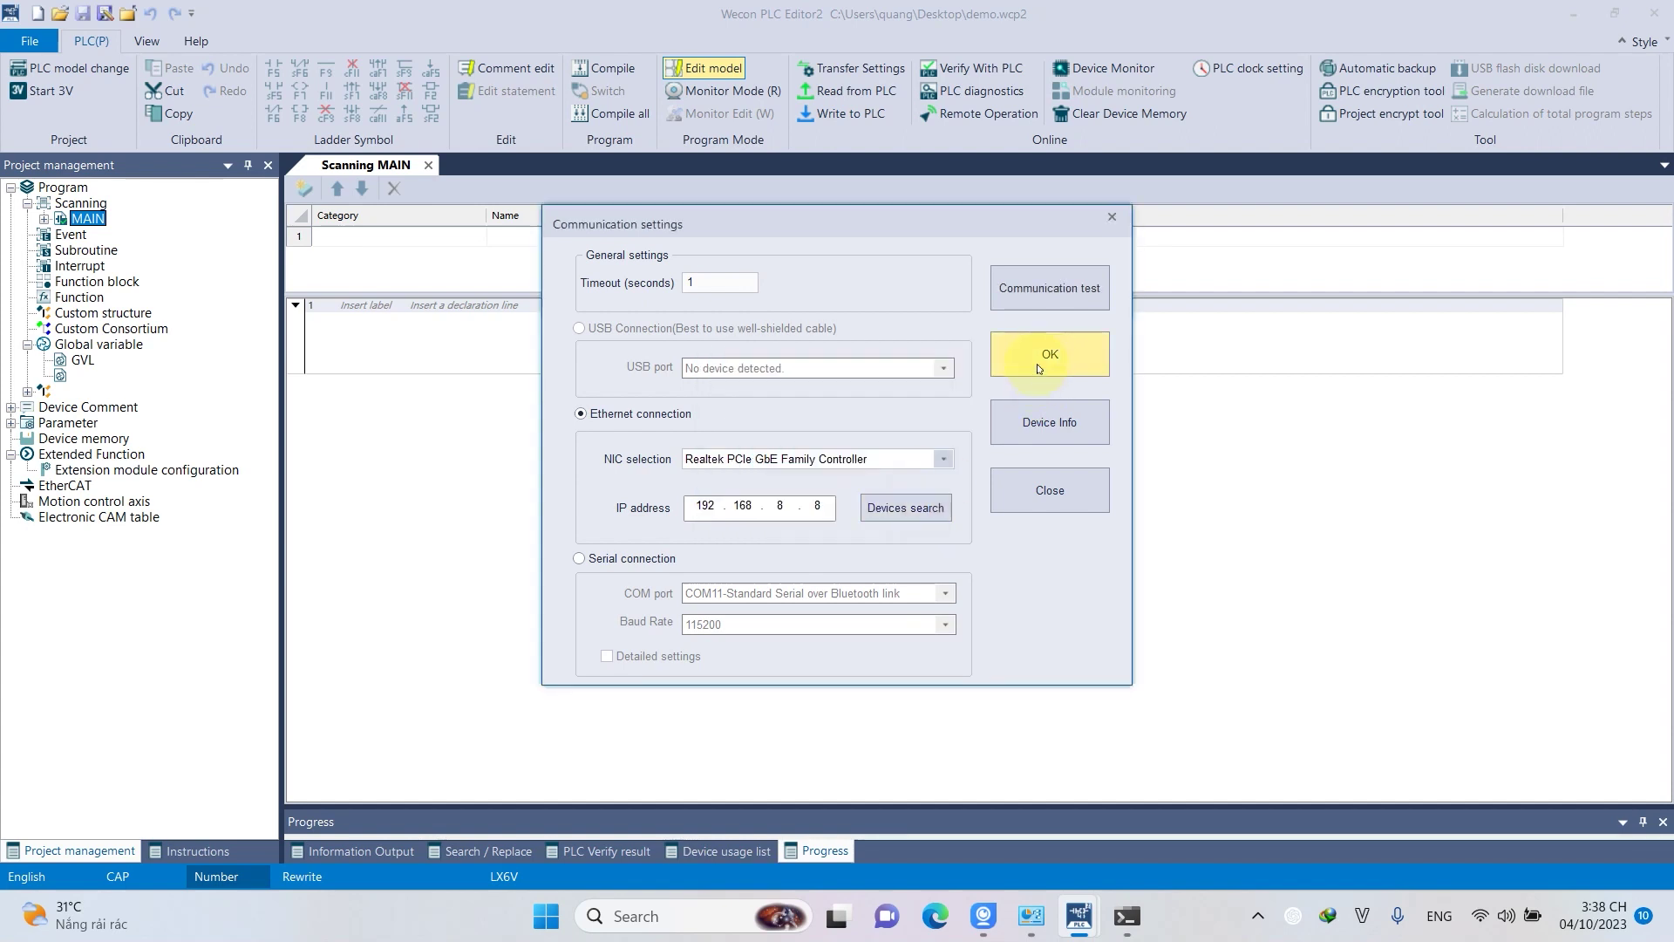
left_click(1037, 366)
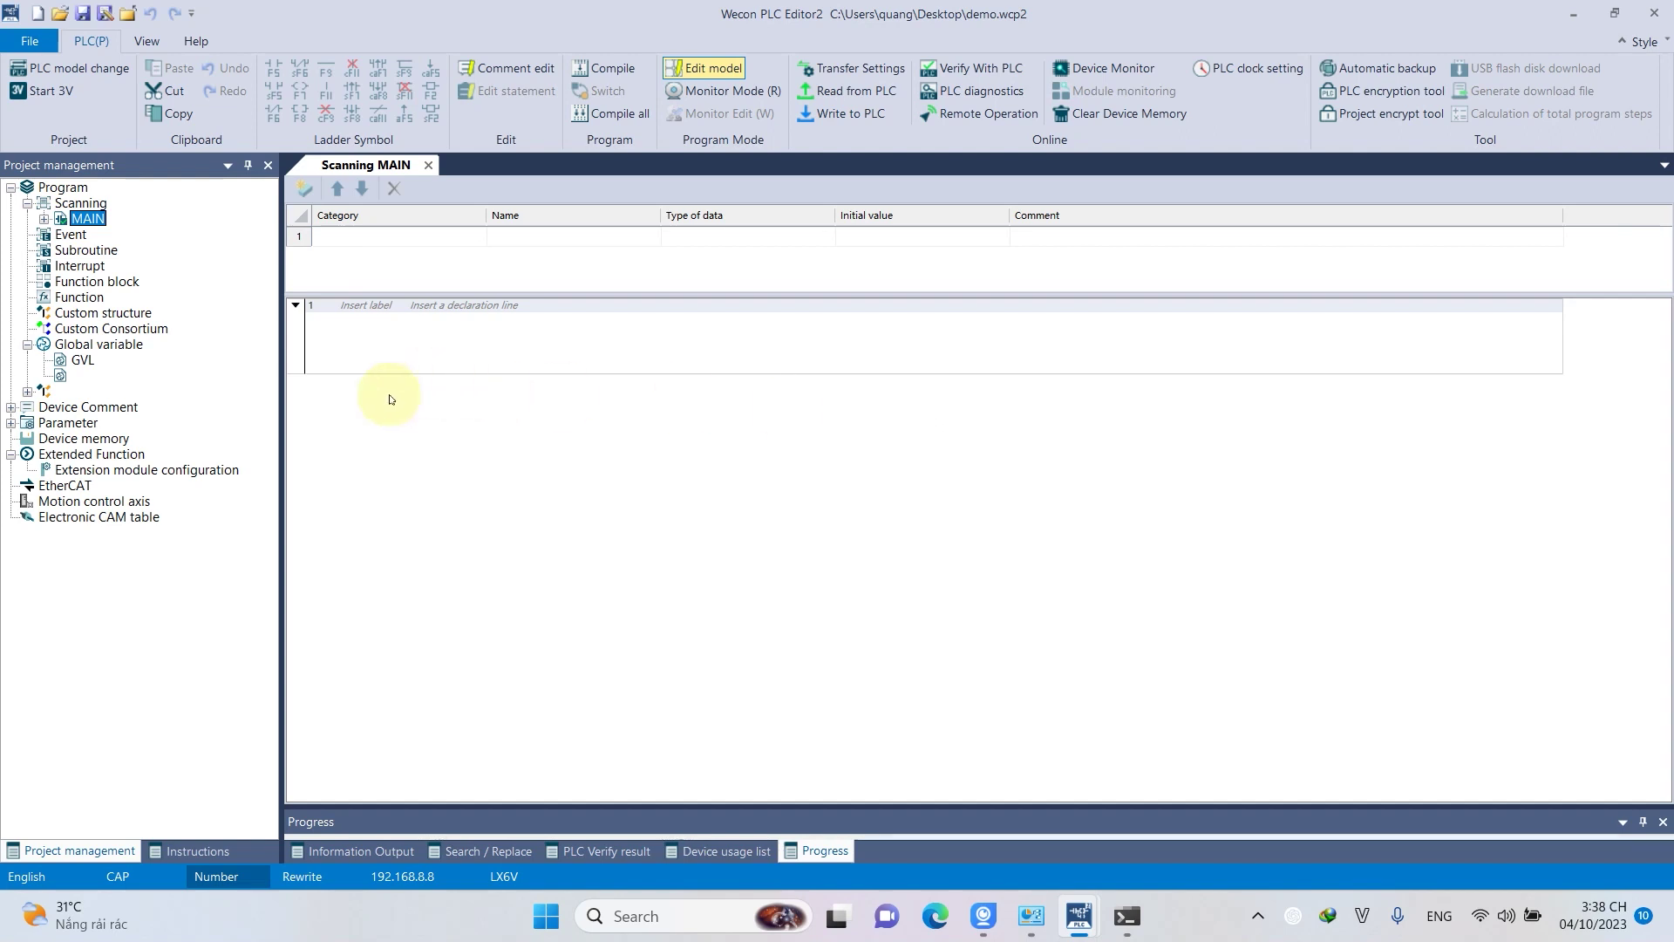
Add a Wecon VD3E EtherCAT Servo_v1.05 slave to the project's EtherCAT configuration.
left_click(61, 489)
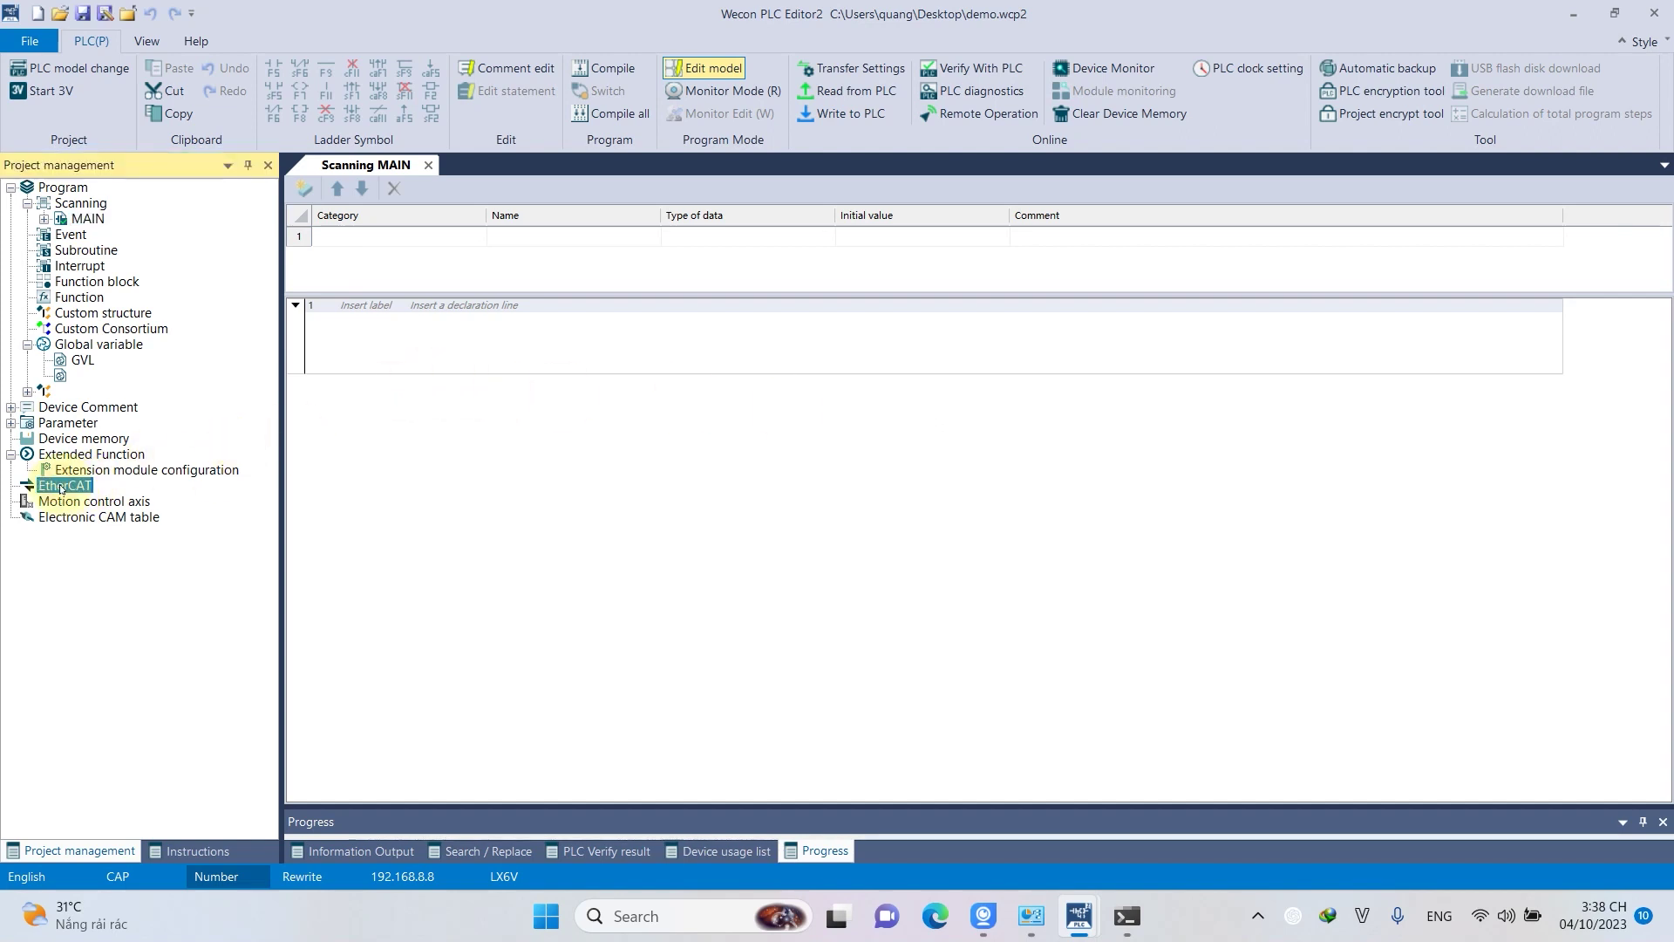
right_click(61, 490)
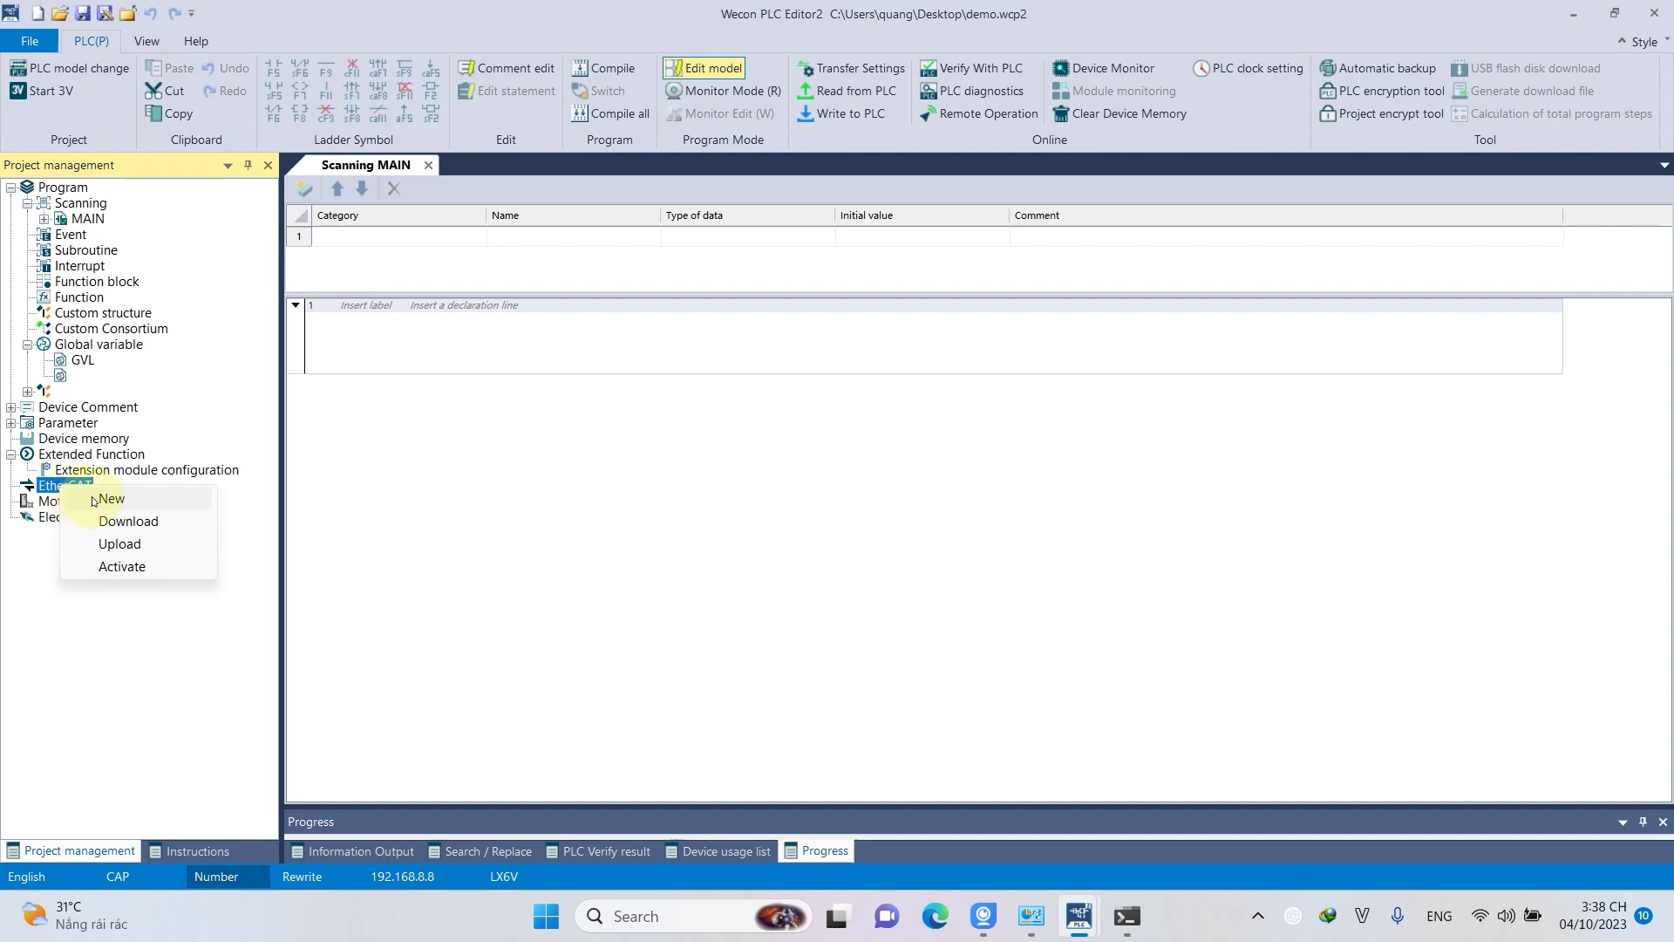
left_click(94, 502)
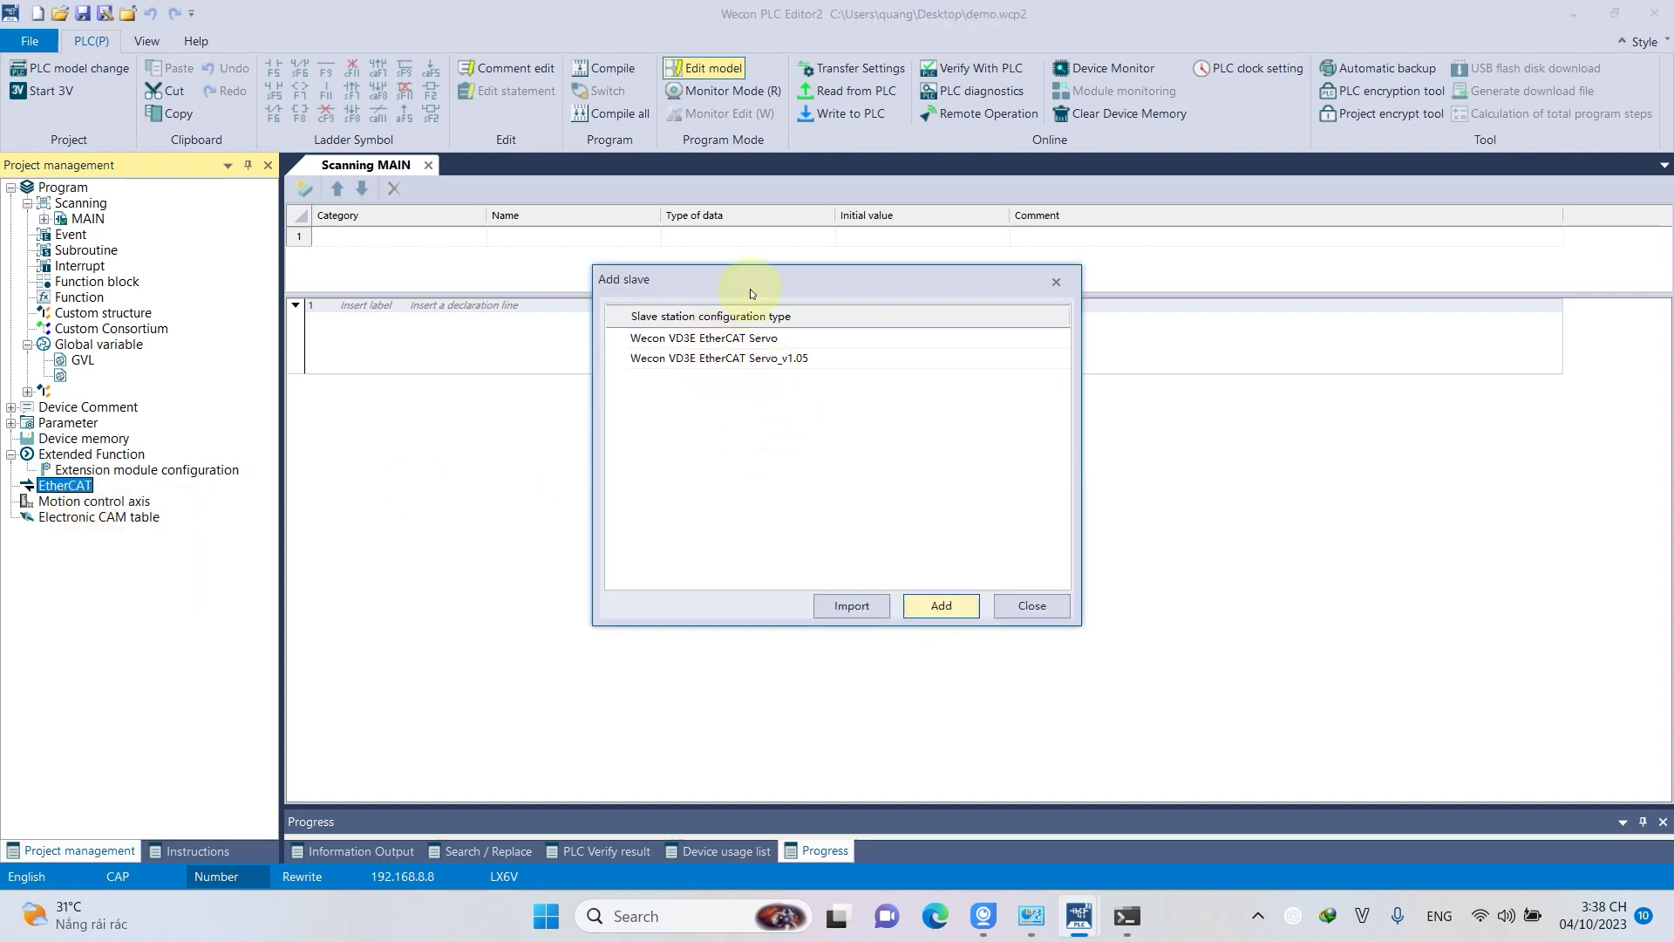
left_click_drag(754, 288, 872, 280)
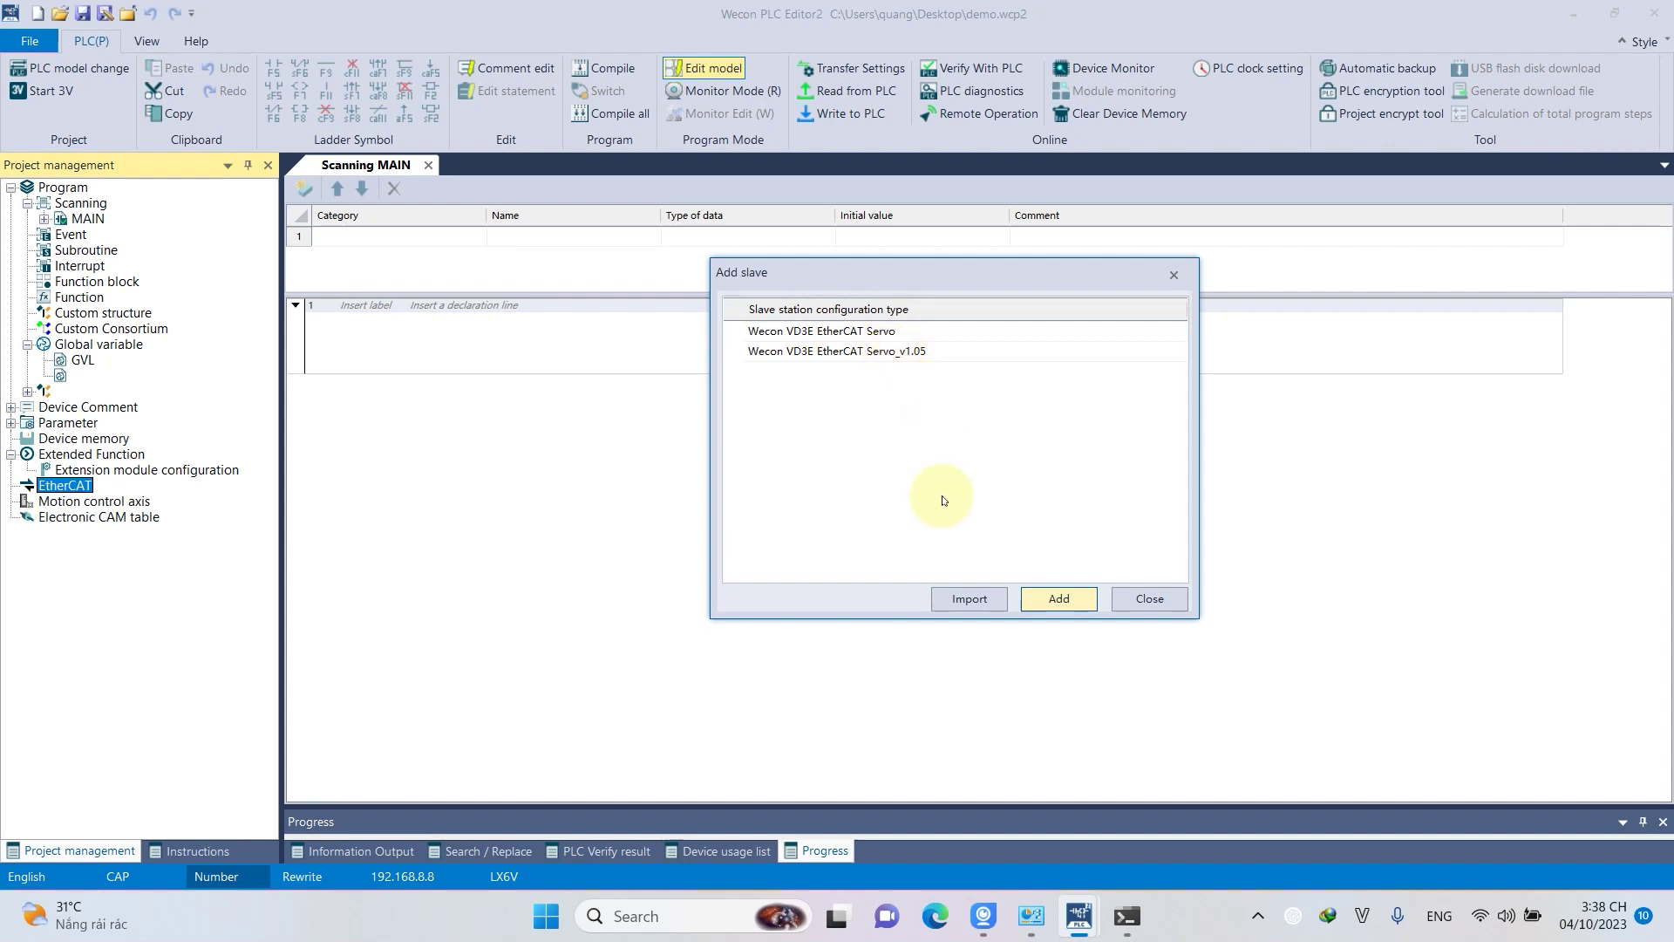
left_click(964, 598)
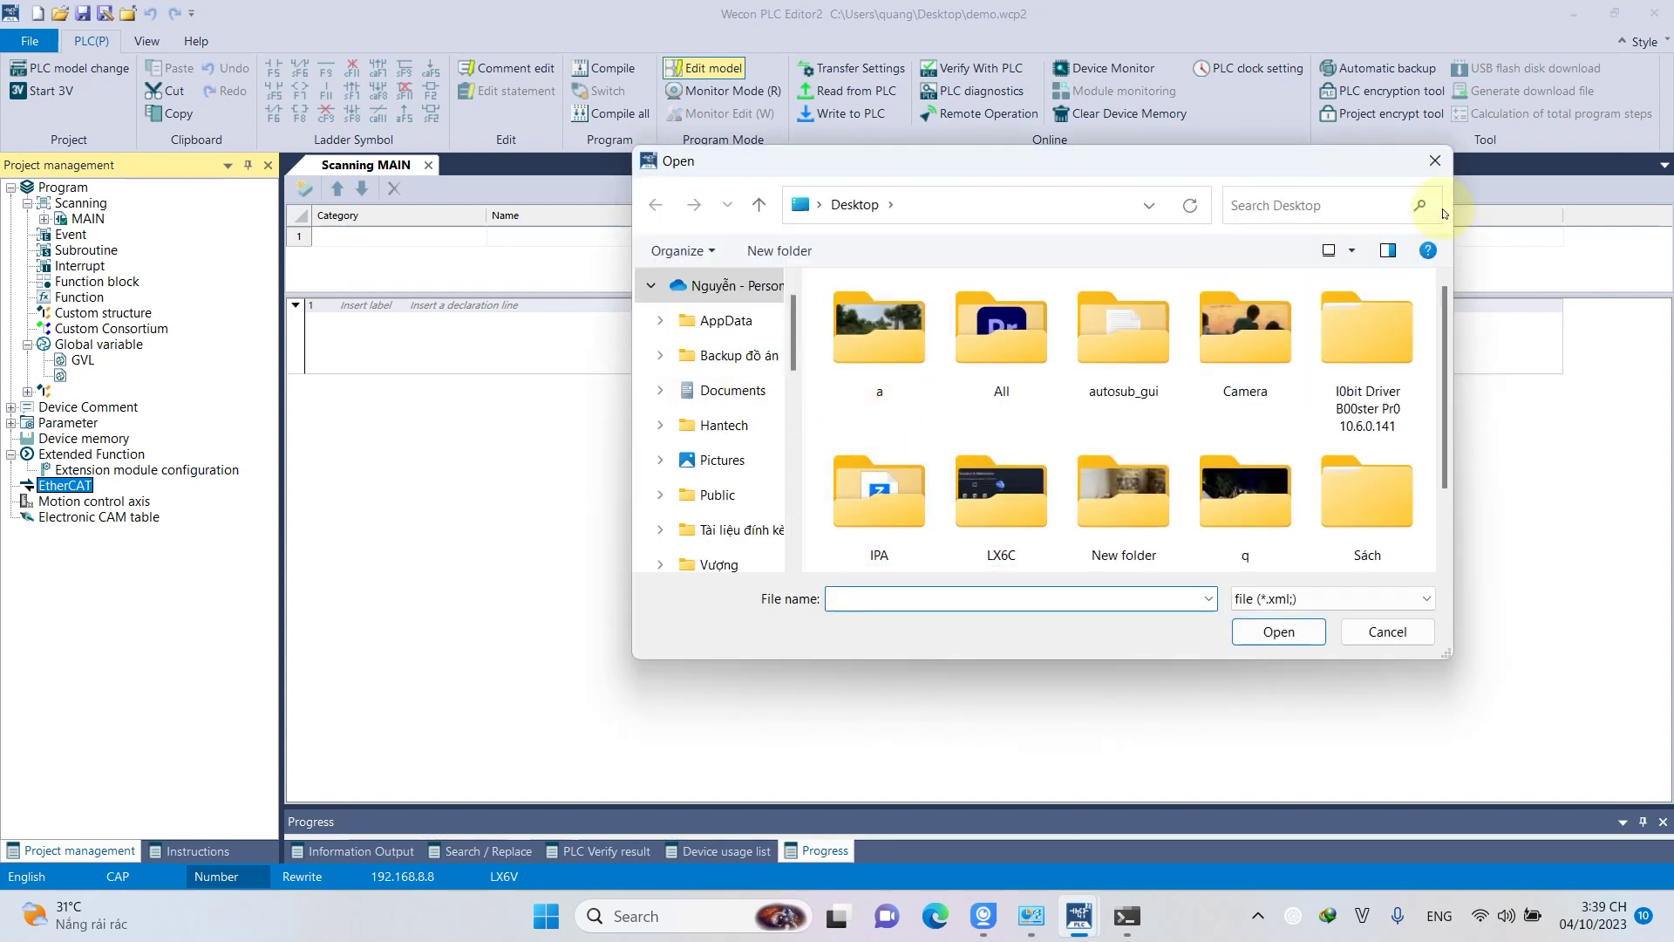
left_click(1434, 160)
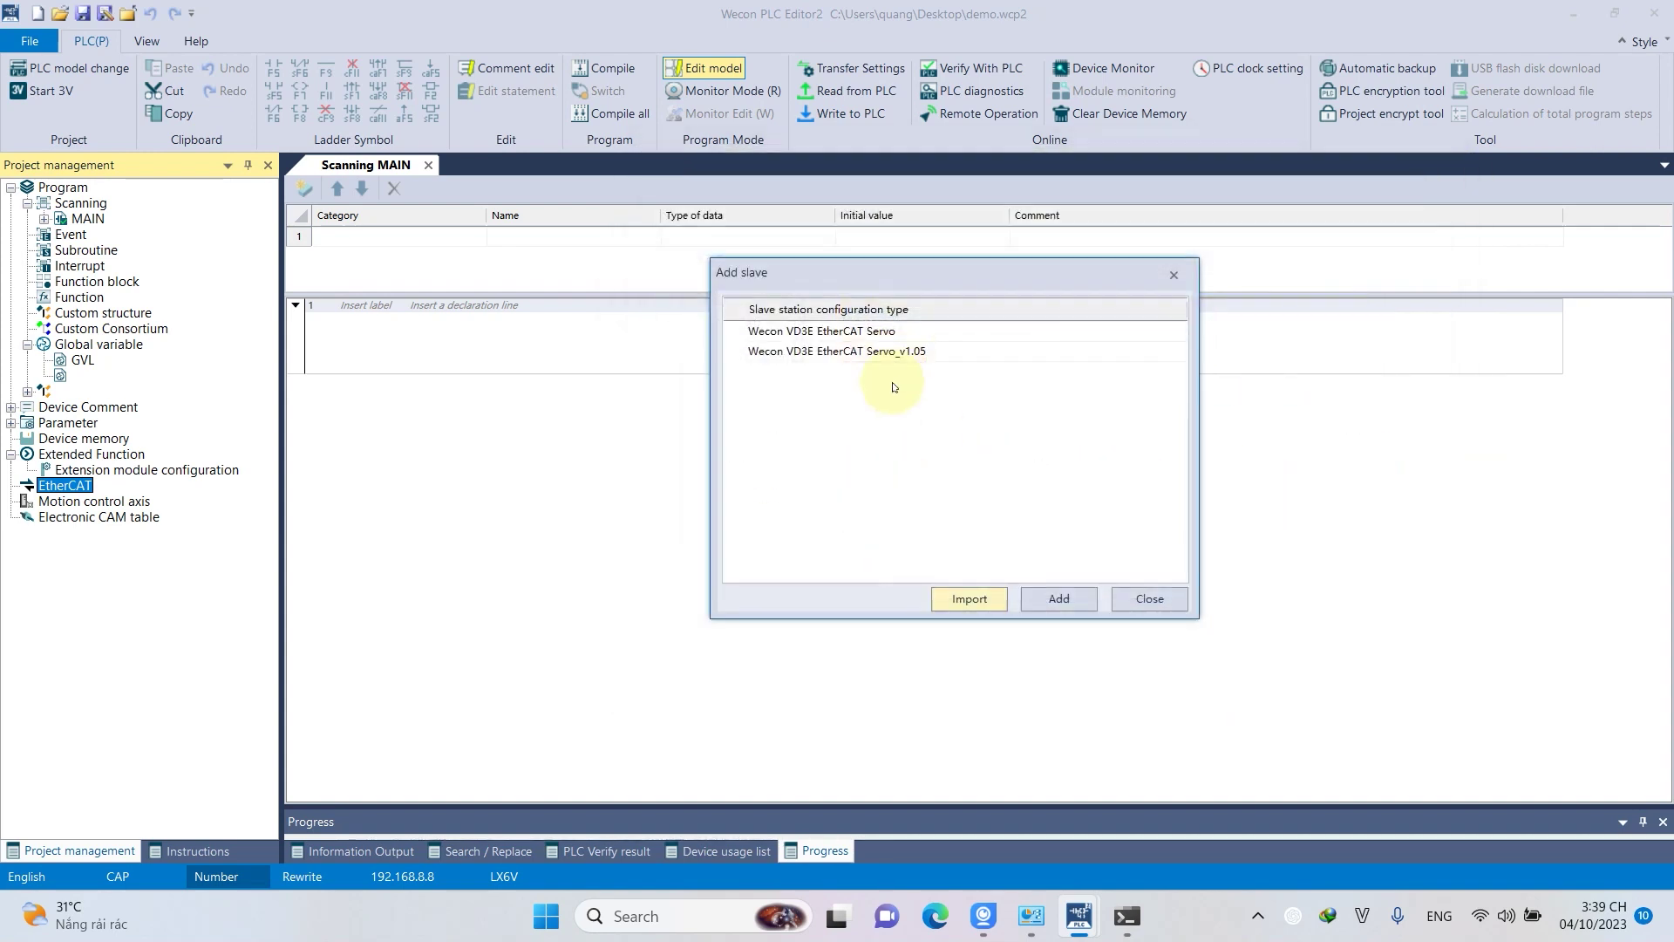
left_click(839, 352)
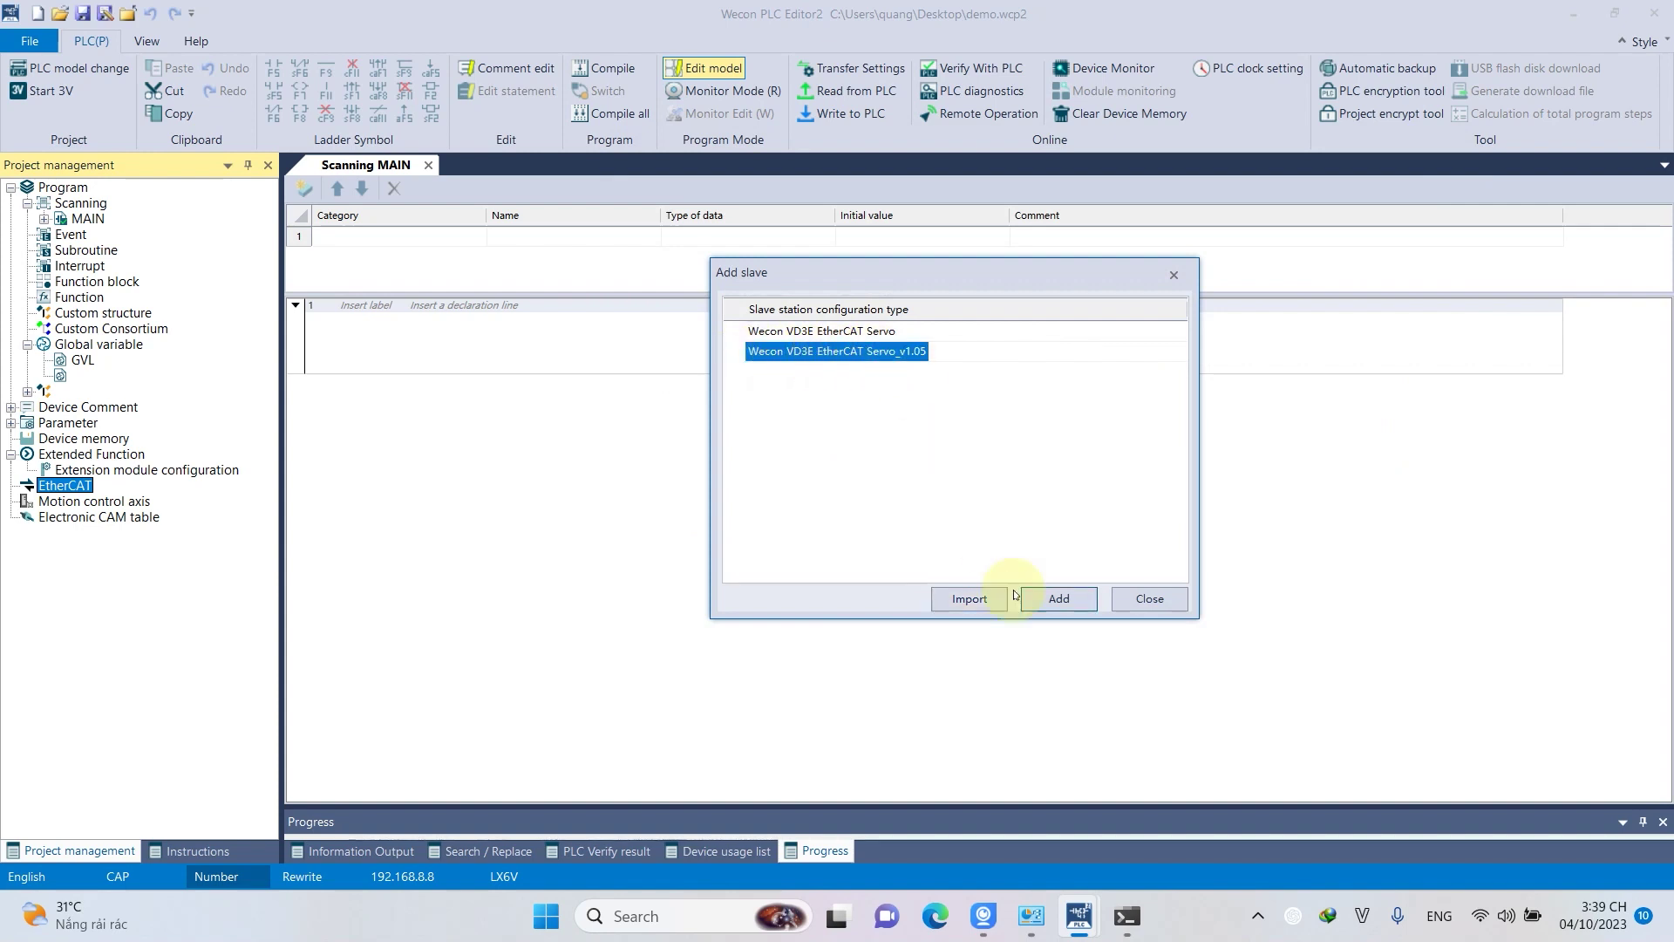
left_click(1057, 600)
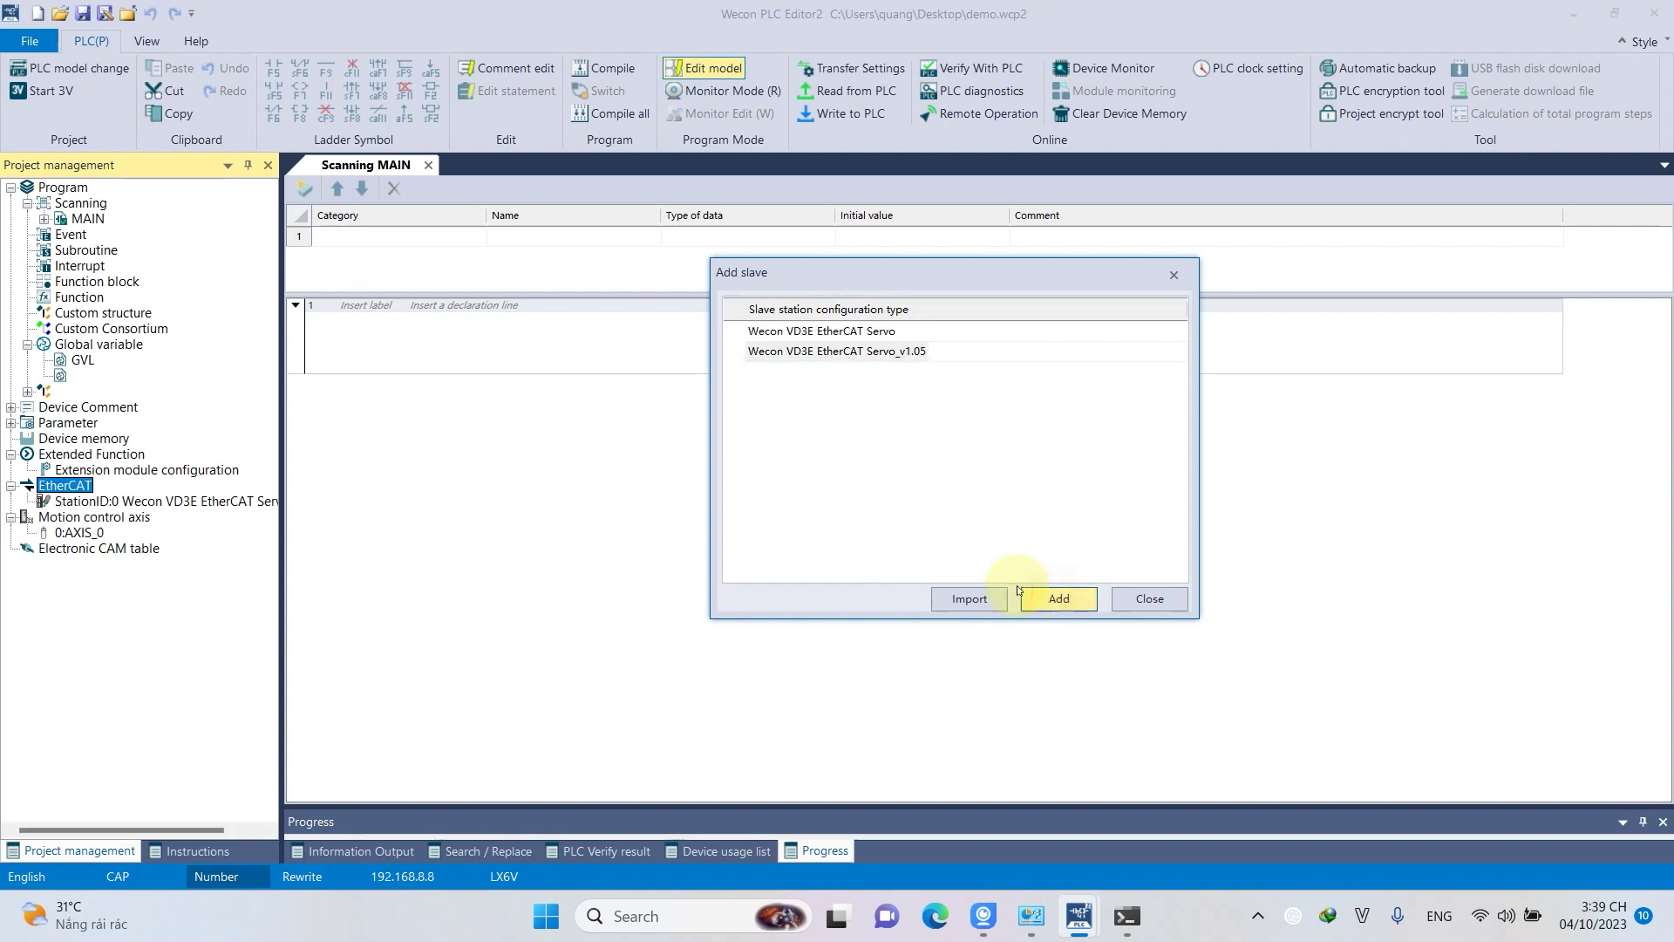
left_click(1149, 600)
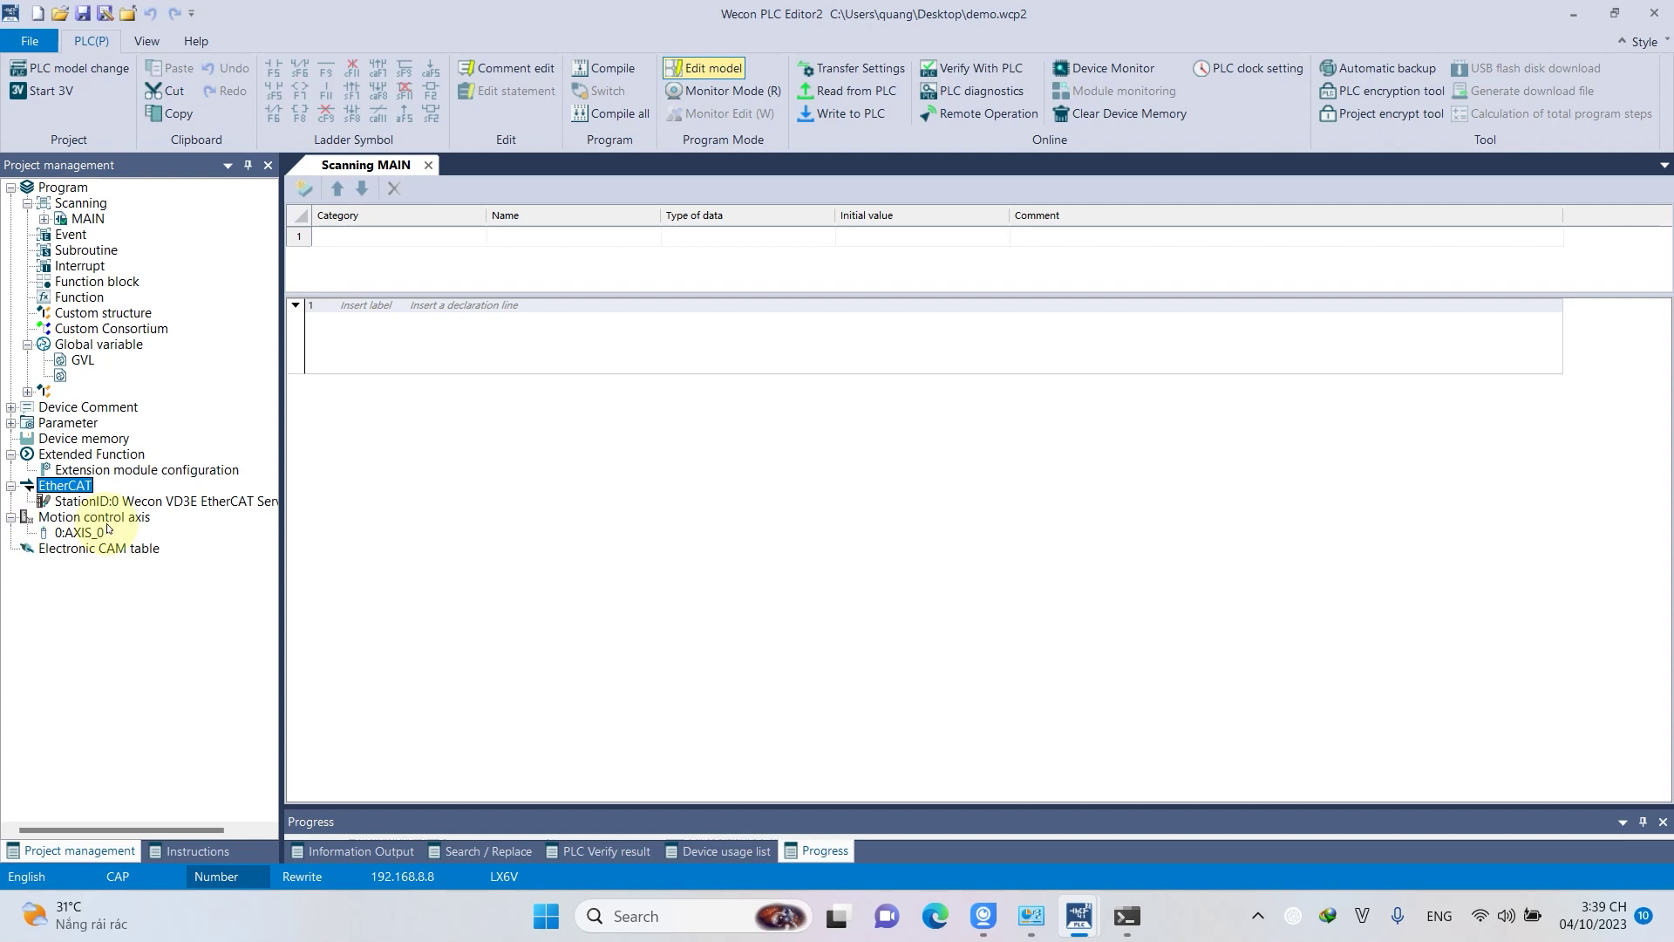
Open the property configuration of AXIS_0 and choose StationID:0 Wecon VD3E EtherCAT Servo as its output device.
left_click(75, 535)
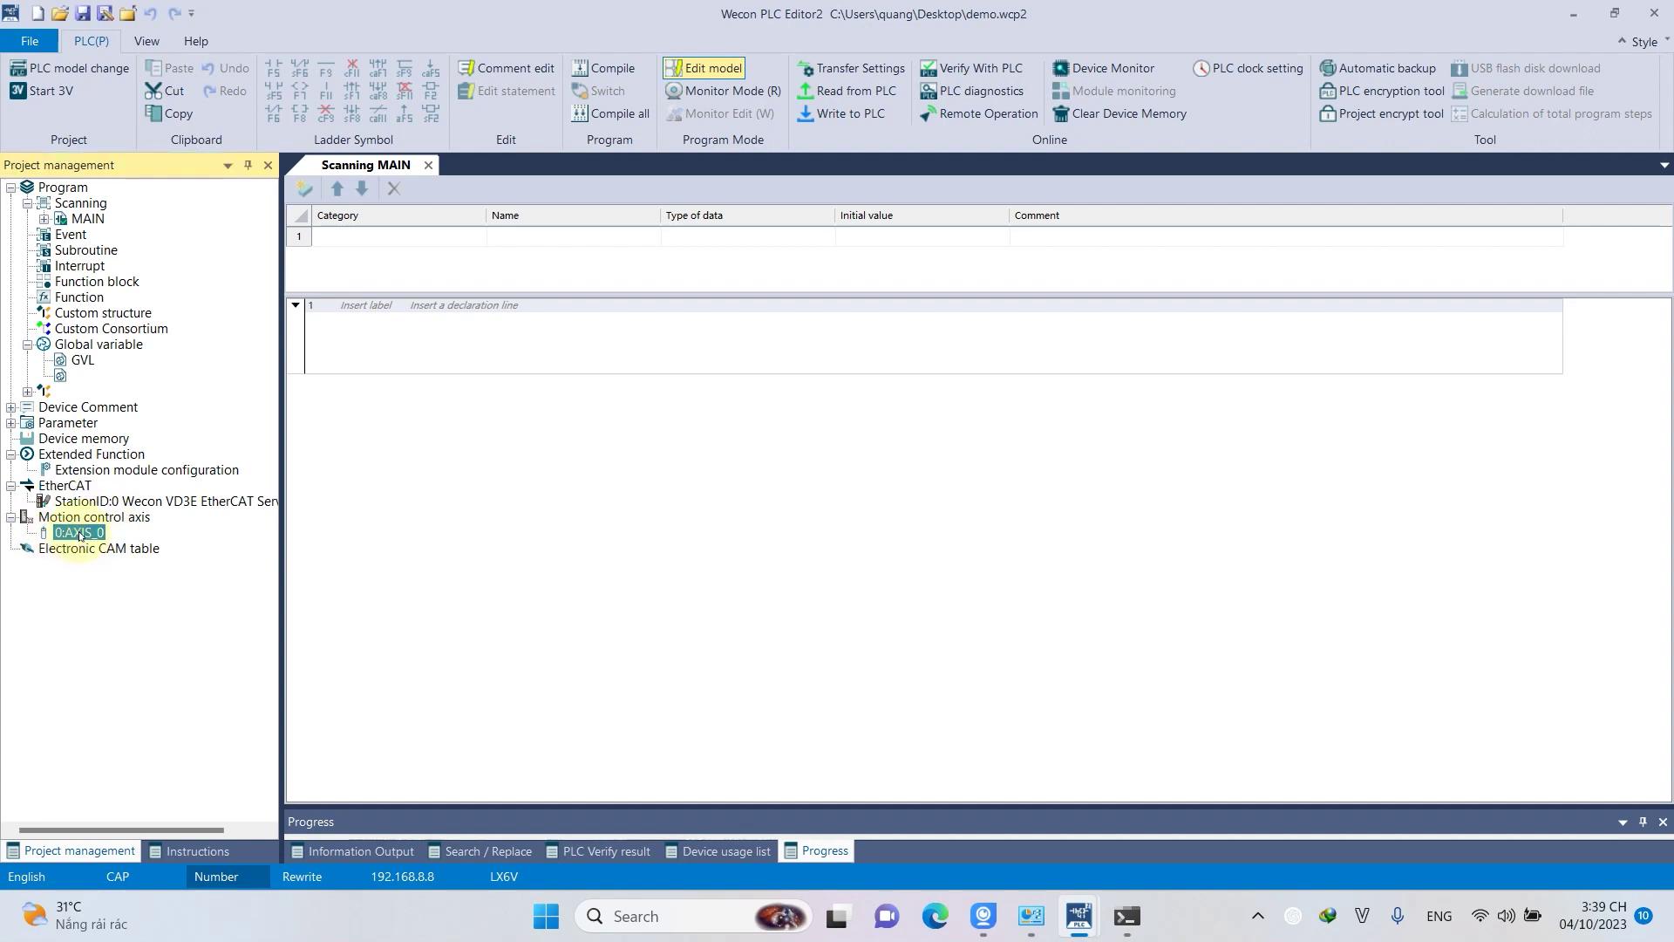
double_click(79, 536)
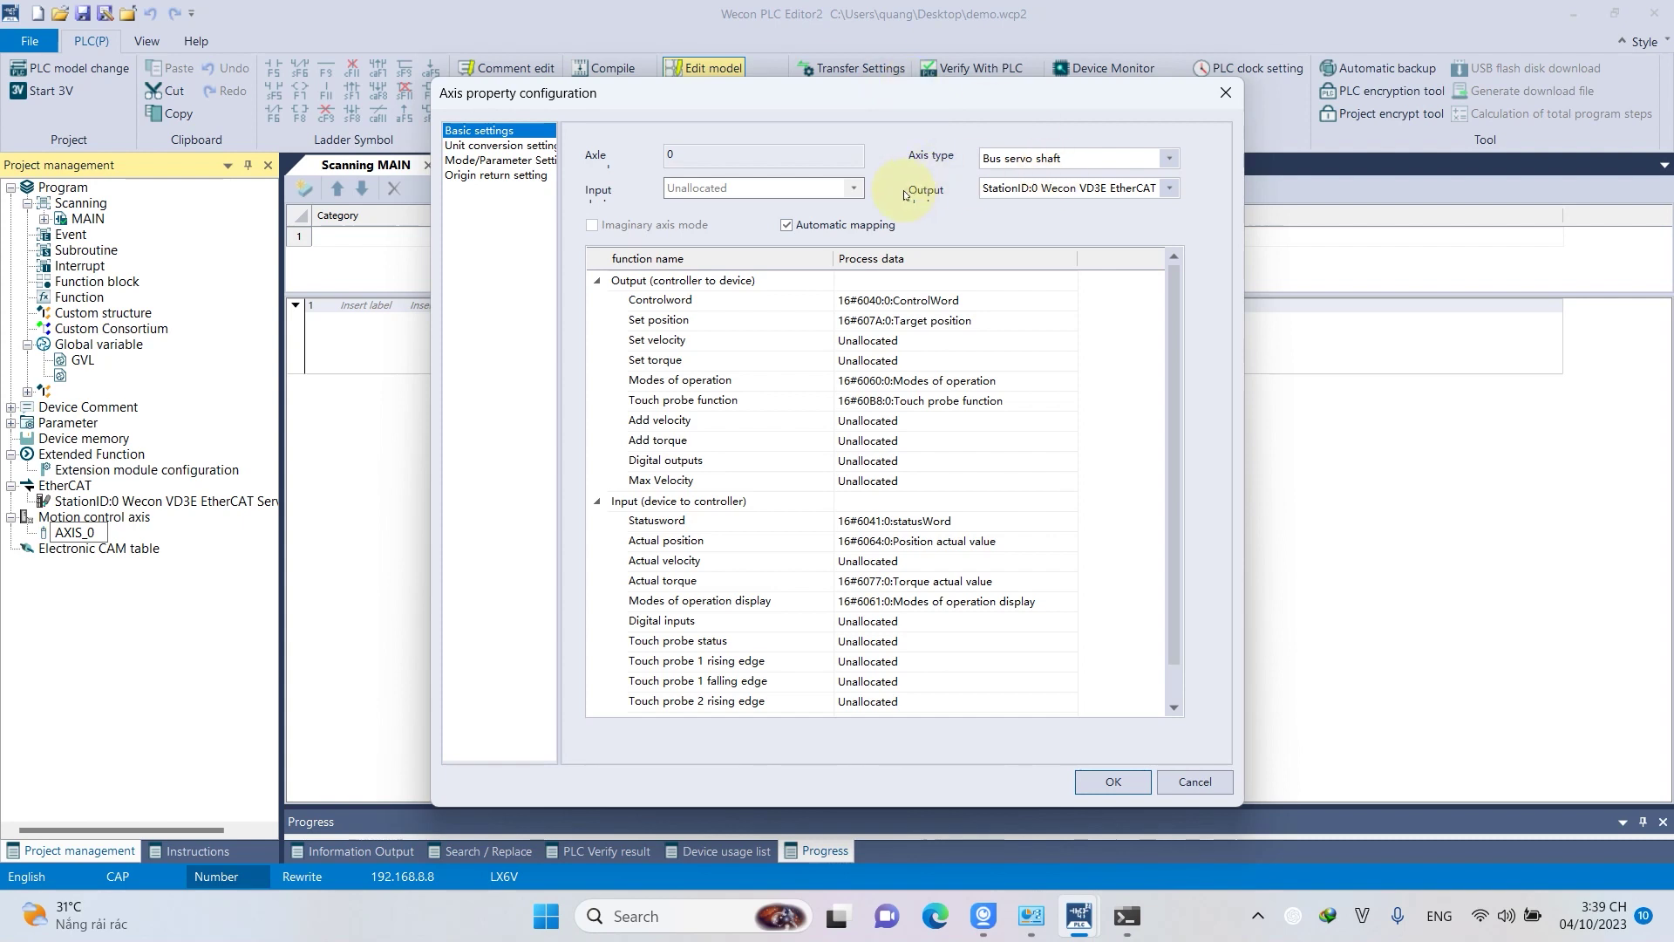
left_click(1034, 194)
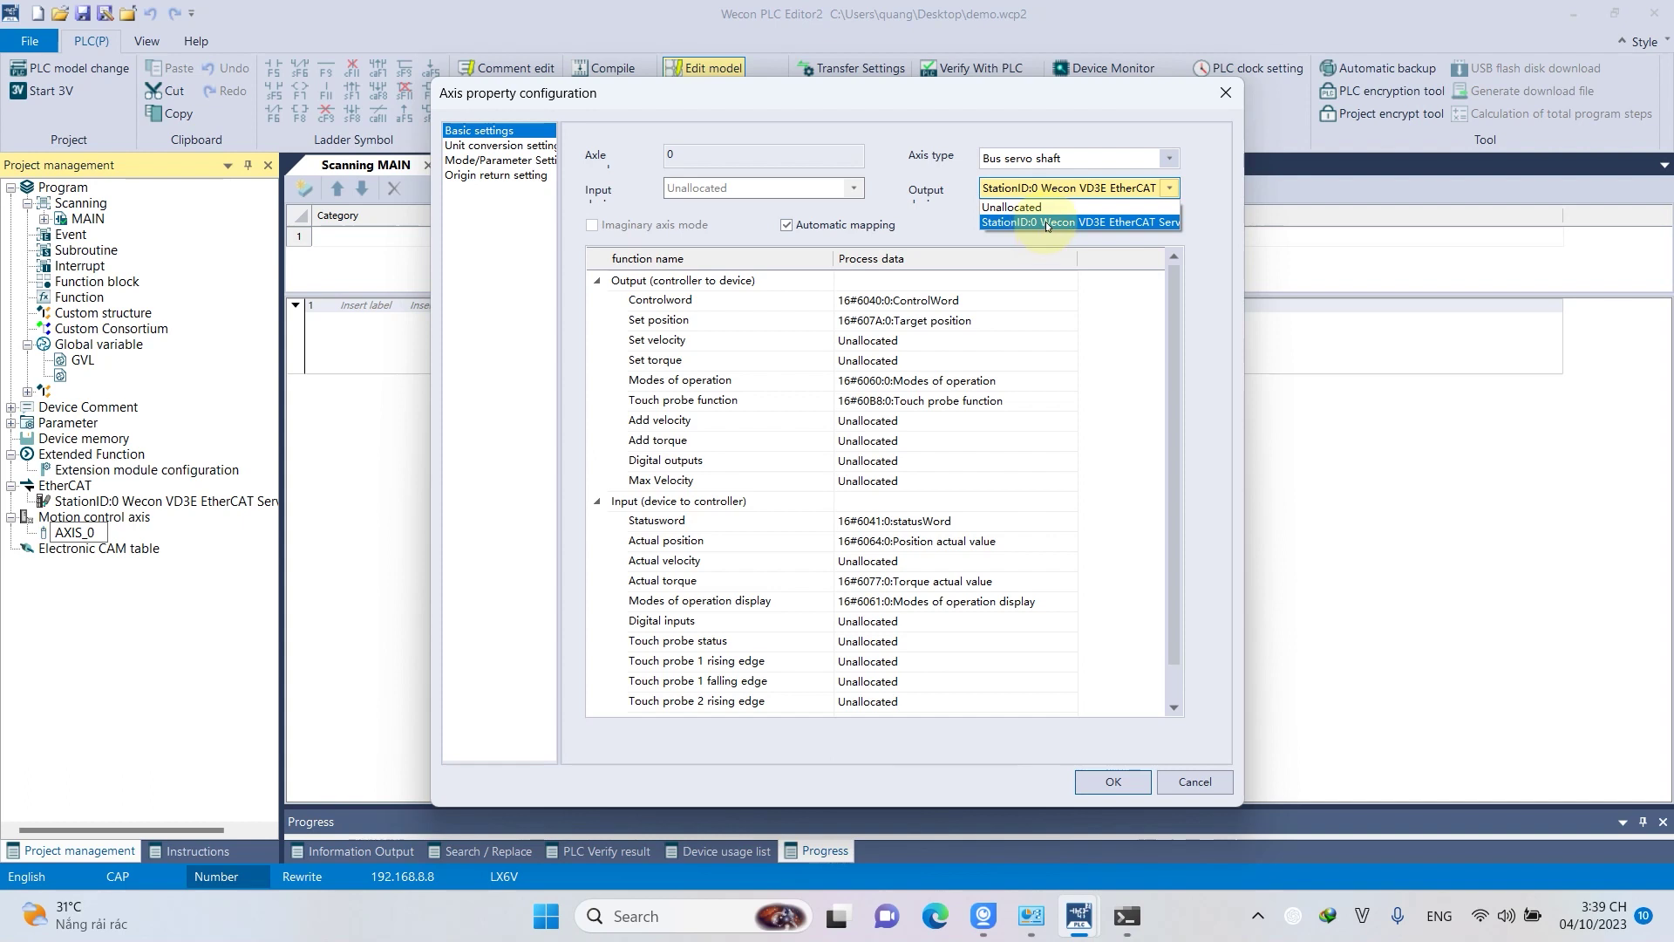
left_click(1045, 222)
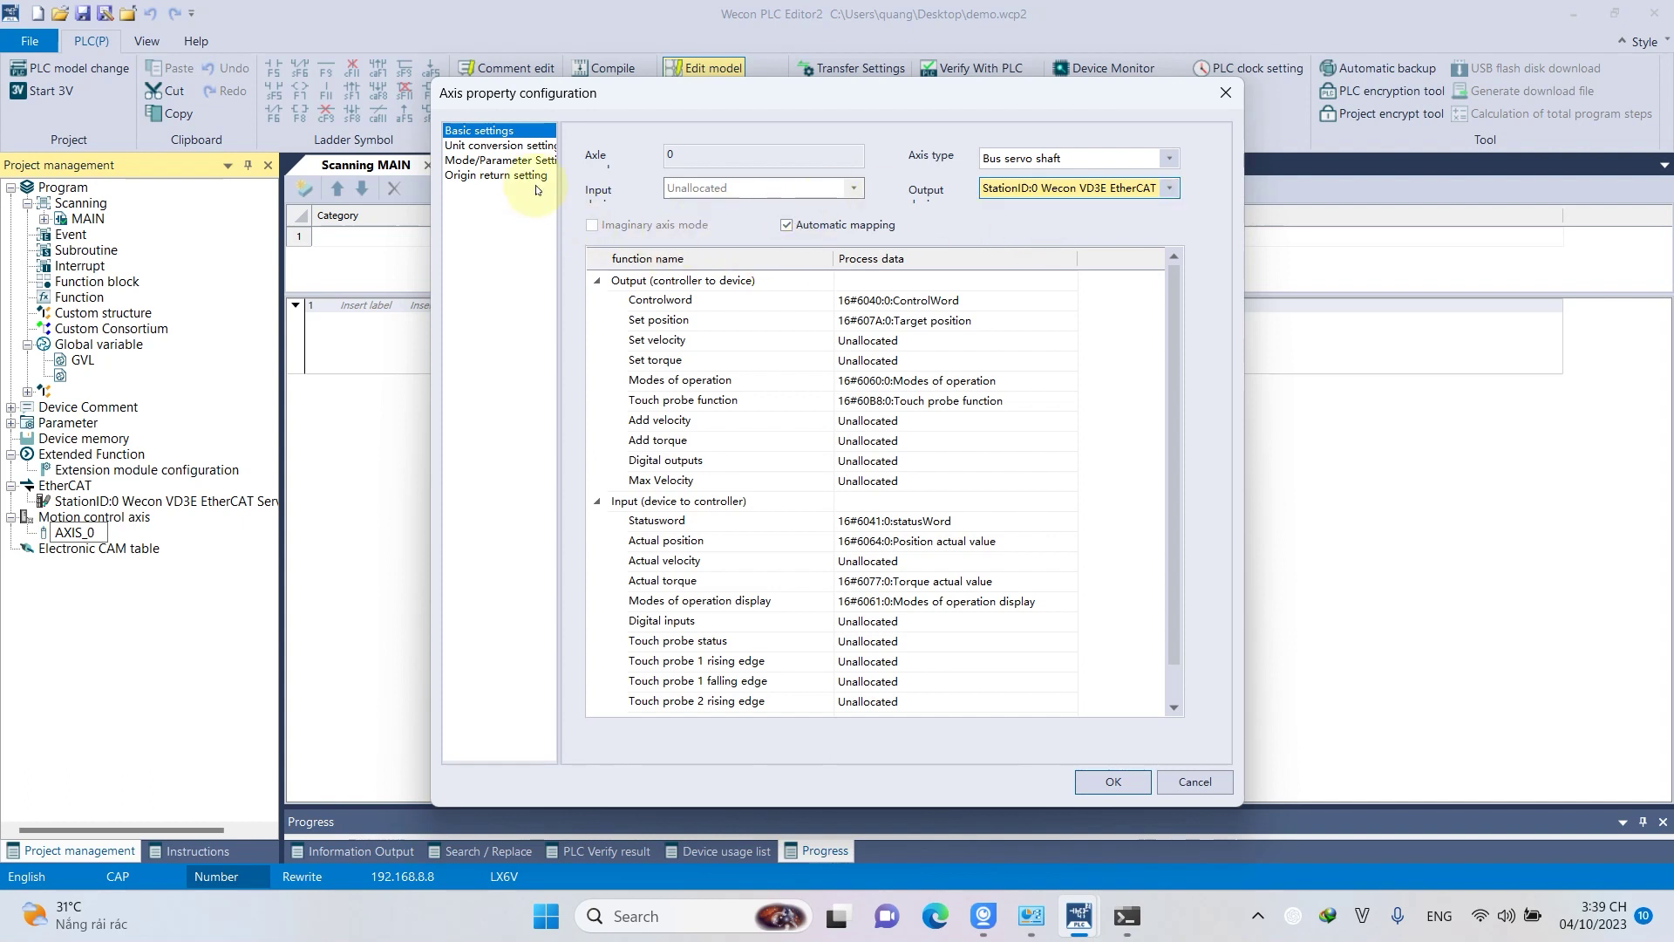
Check the number of command pulses per motor revolution in AXIS_0's unit conversion settings, and switch to the iVCam camera view.
left_click(505, 146)
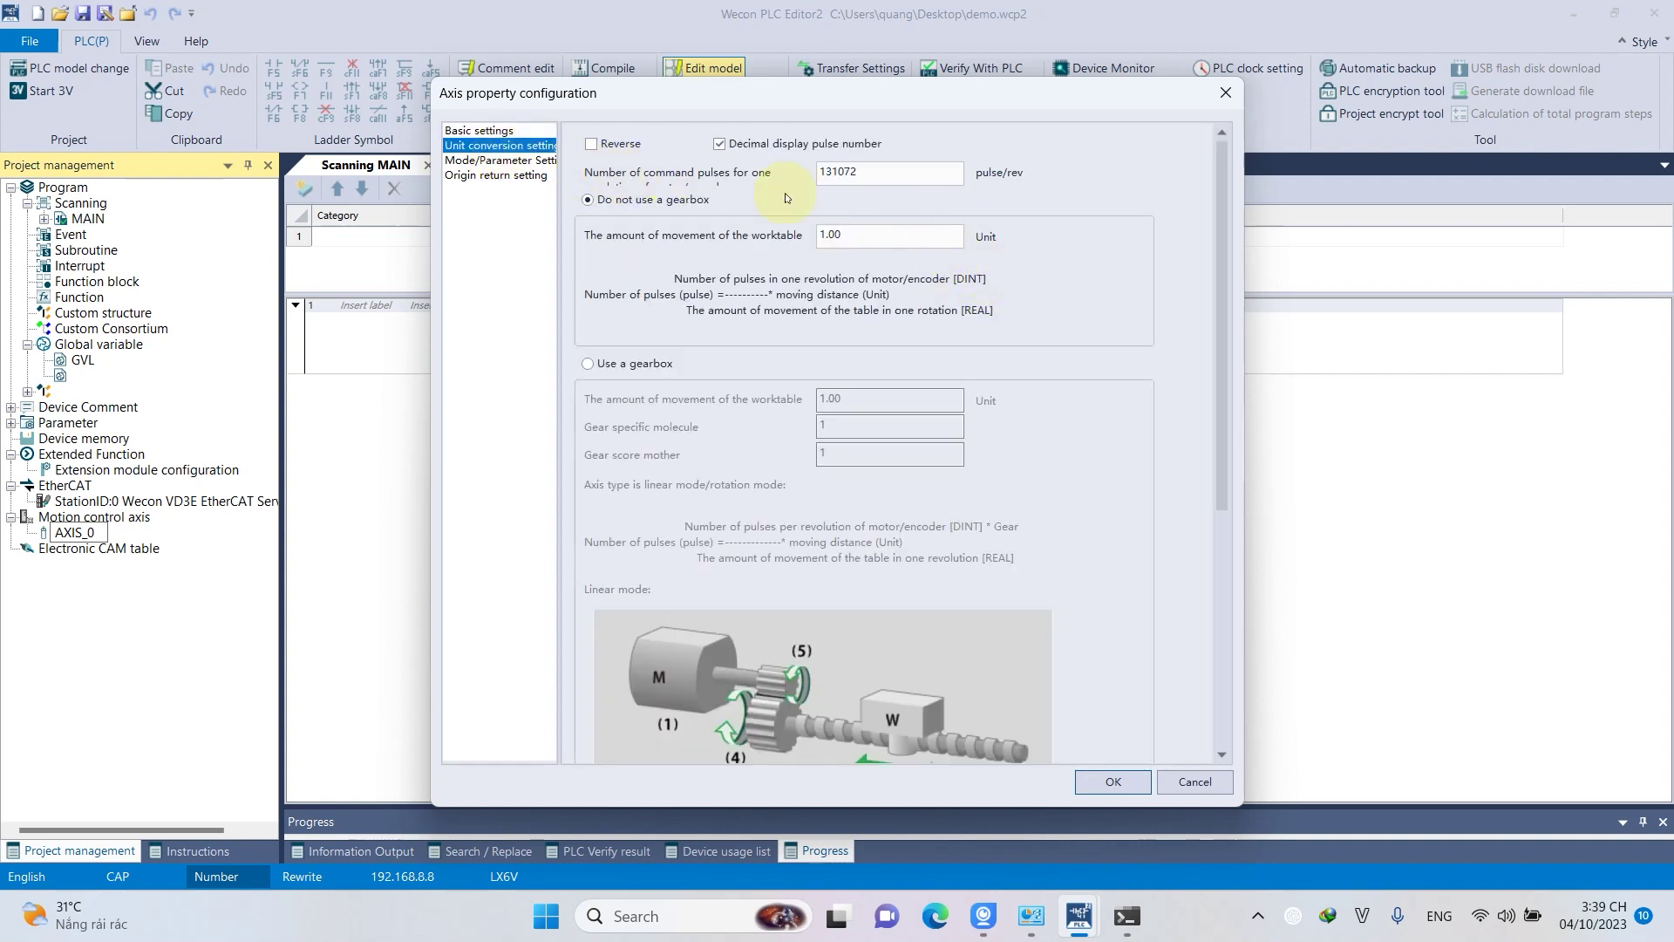
left_click(883, 174)
double_click(885, 176)
left_click(885, 177)
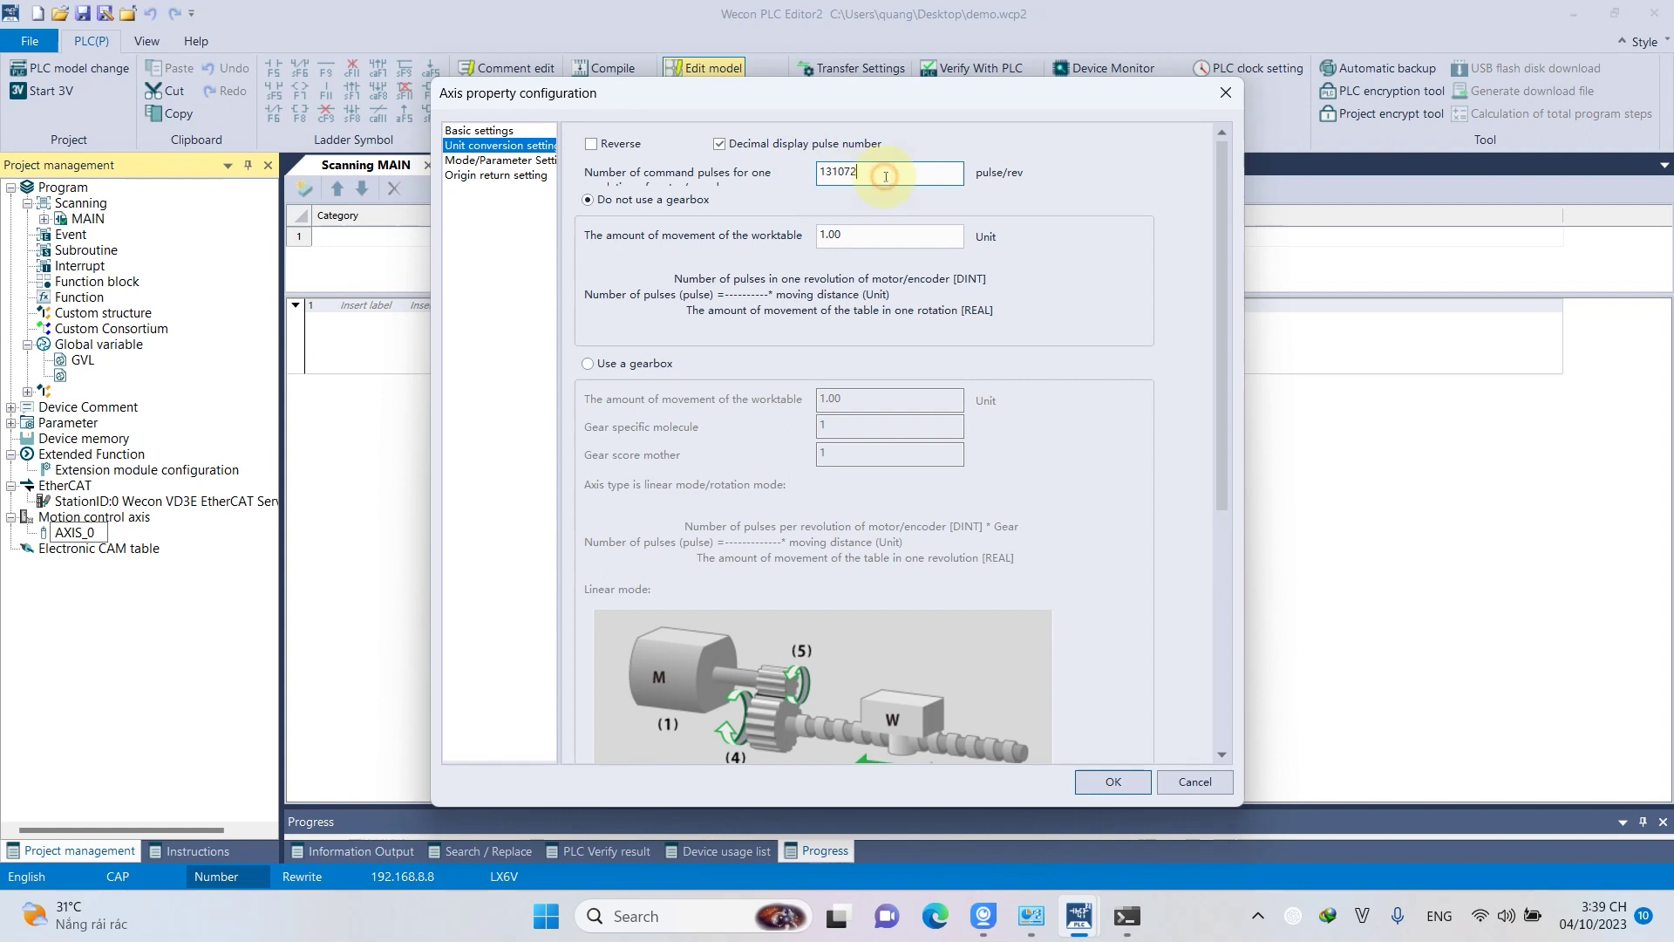
left_click_drag(909, 175, 833, 174)
left_click(914, 183)
left_click(984, 915)
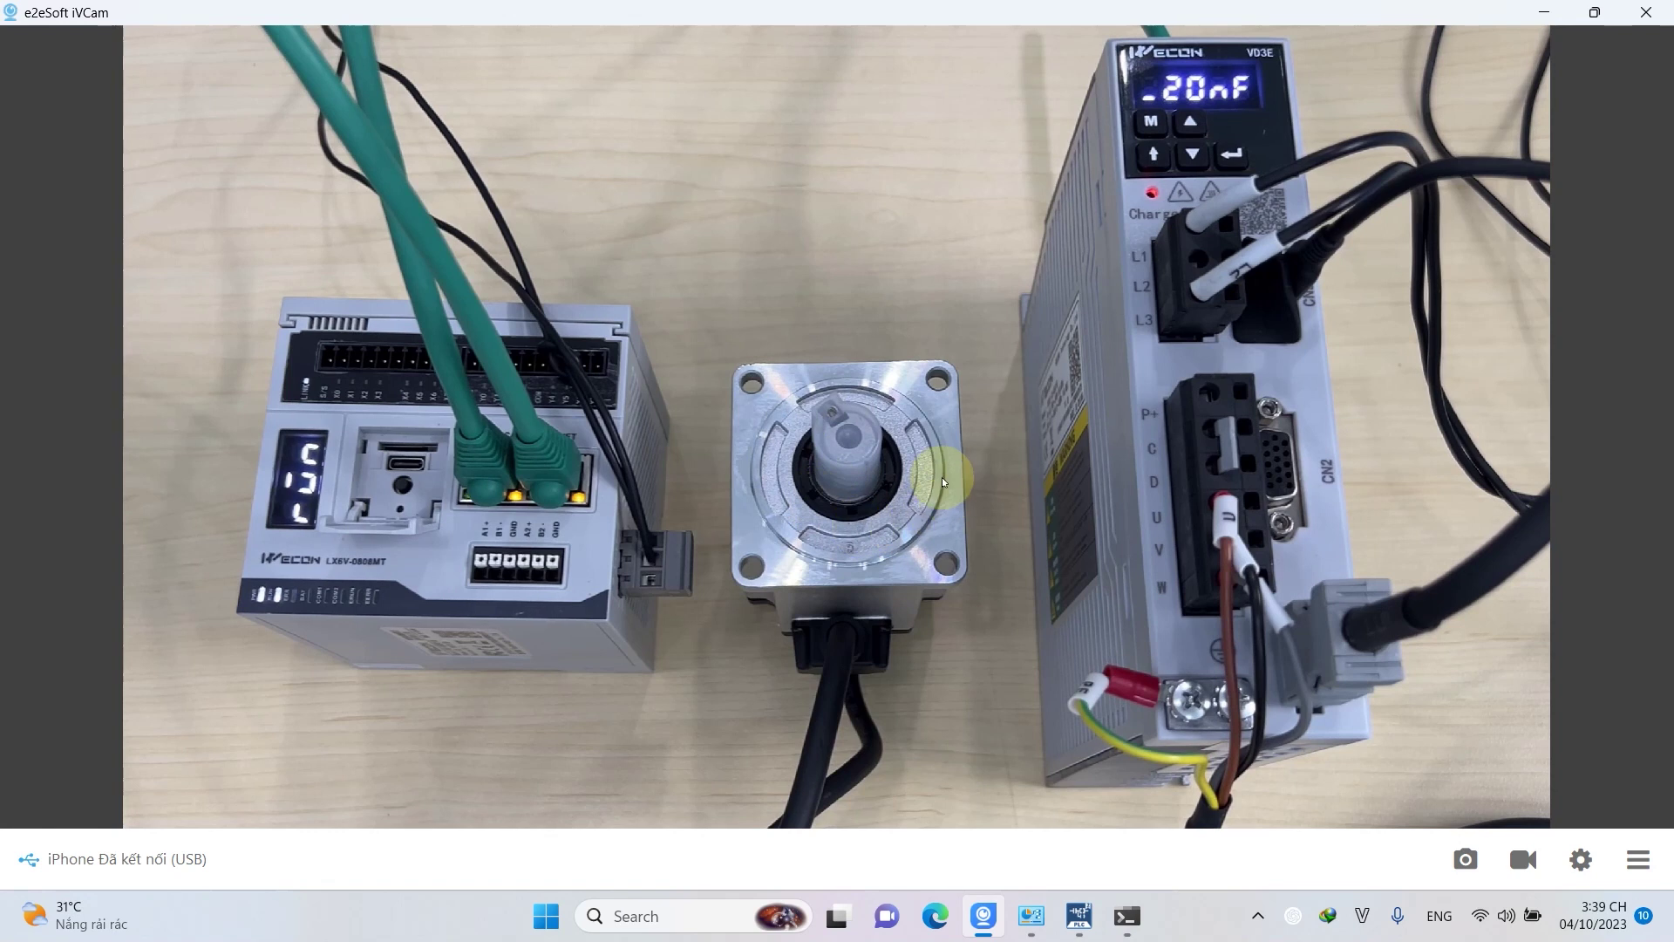
Return to the demo.wcp2 project in Wecon PLC Editor2 and check AXIS_0's command pulses per motor revolution and worktable movement amount.
mouse_move(1063, 927)
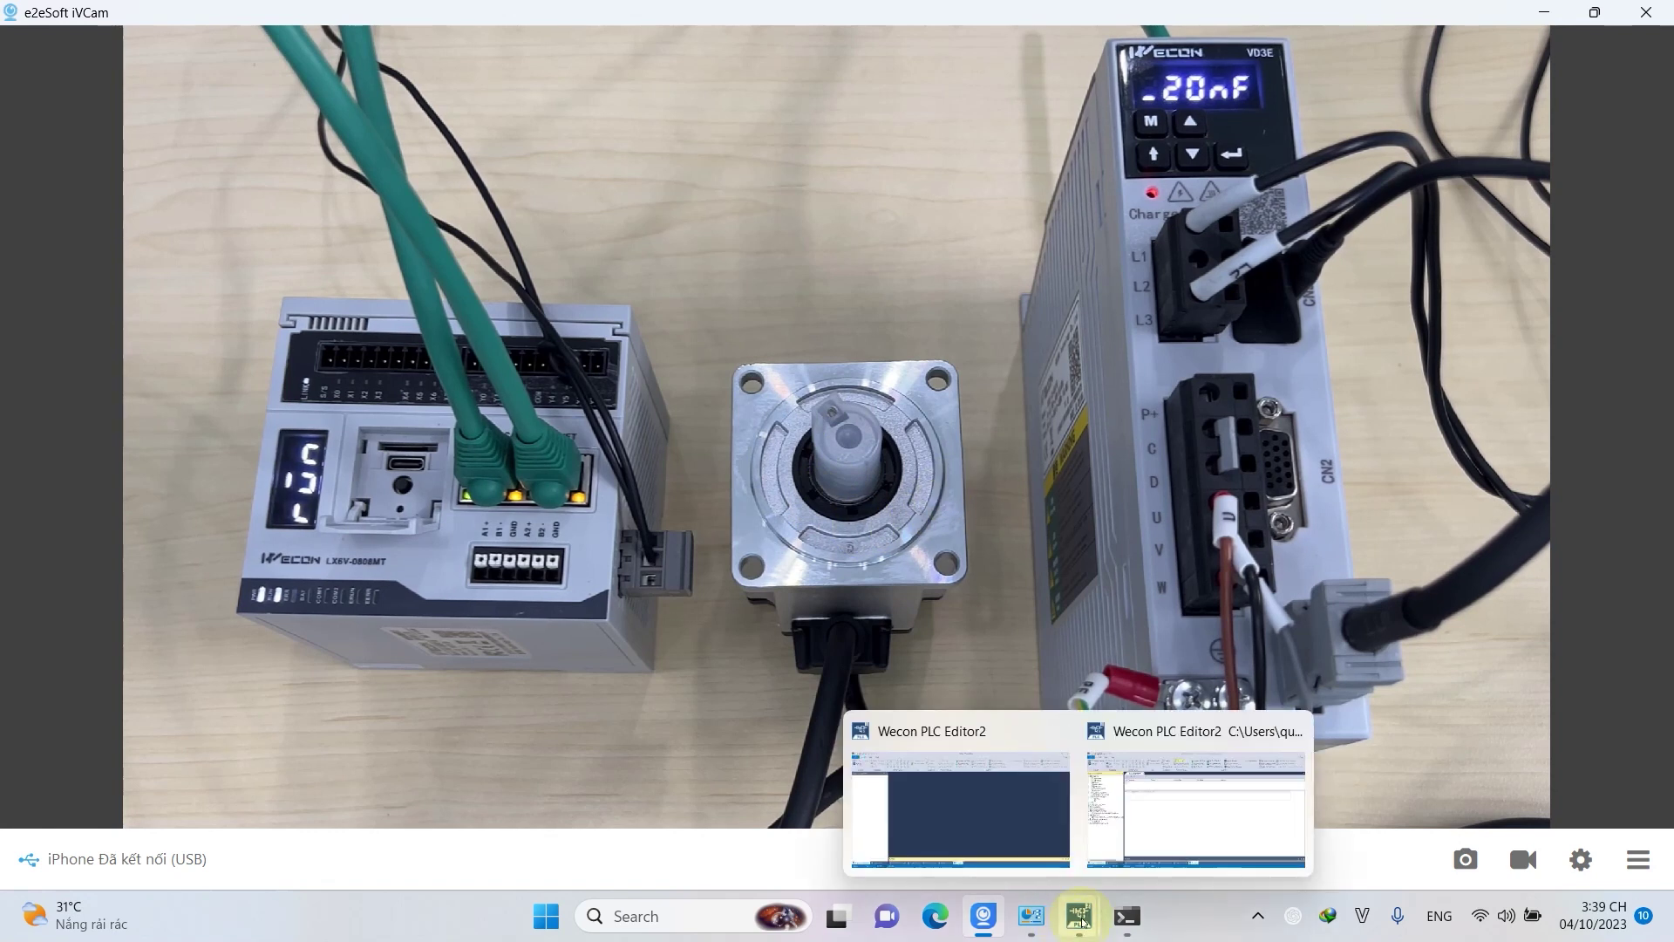
left_click(1166, 852)
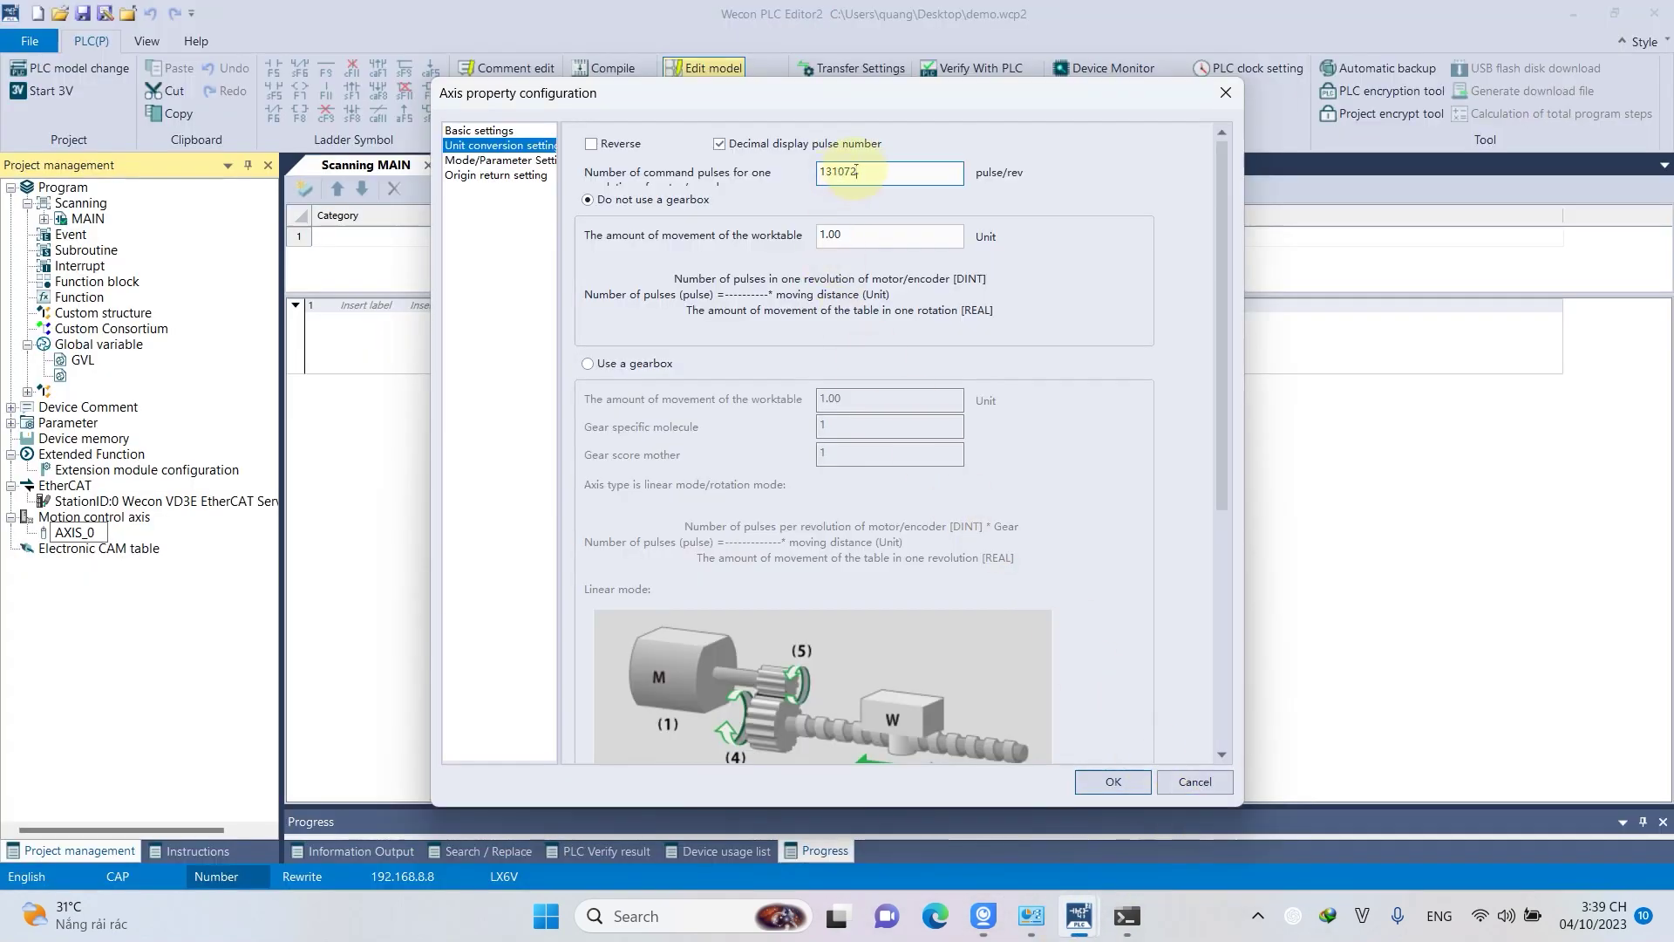
left_click_drag(861, 168, 824, 171)
left_click(889, 201)
left_click(855, 173)
left_click(857, 242)
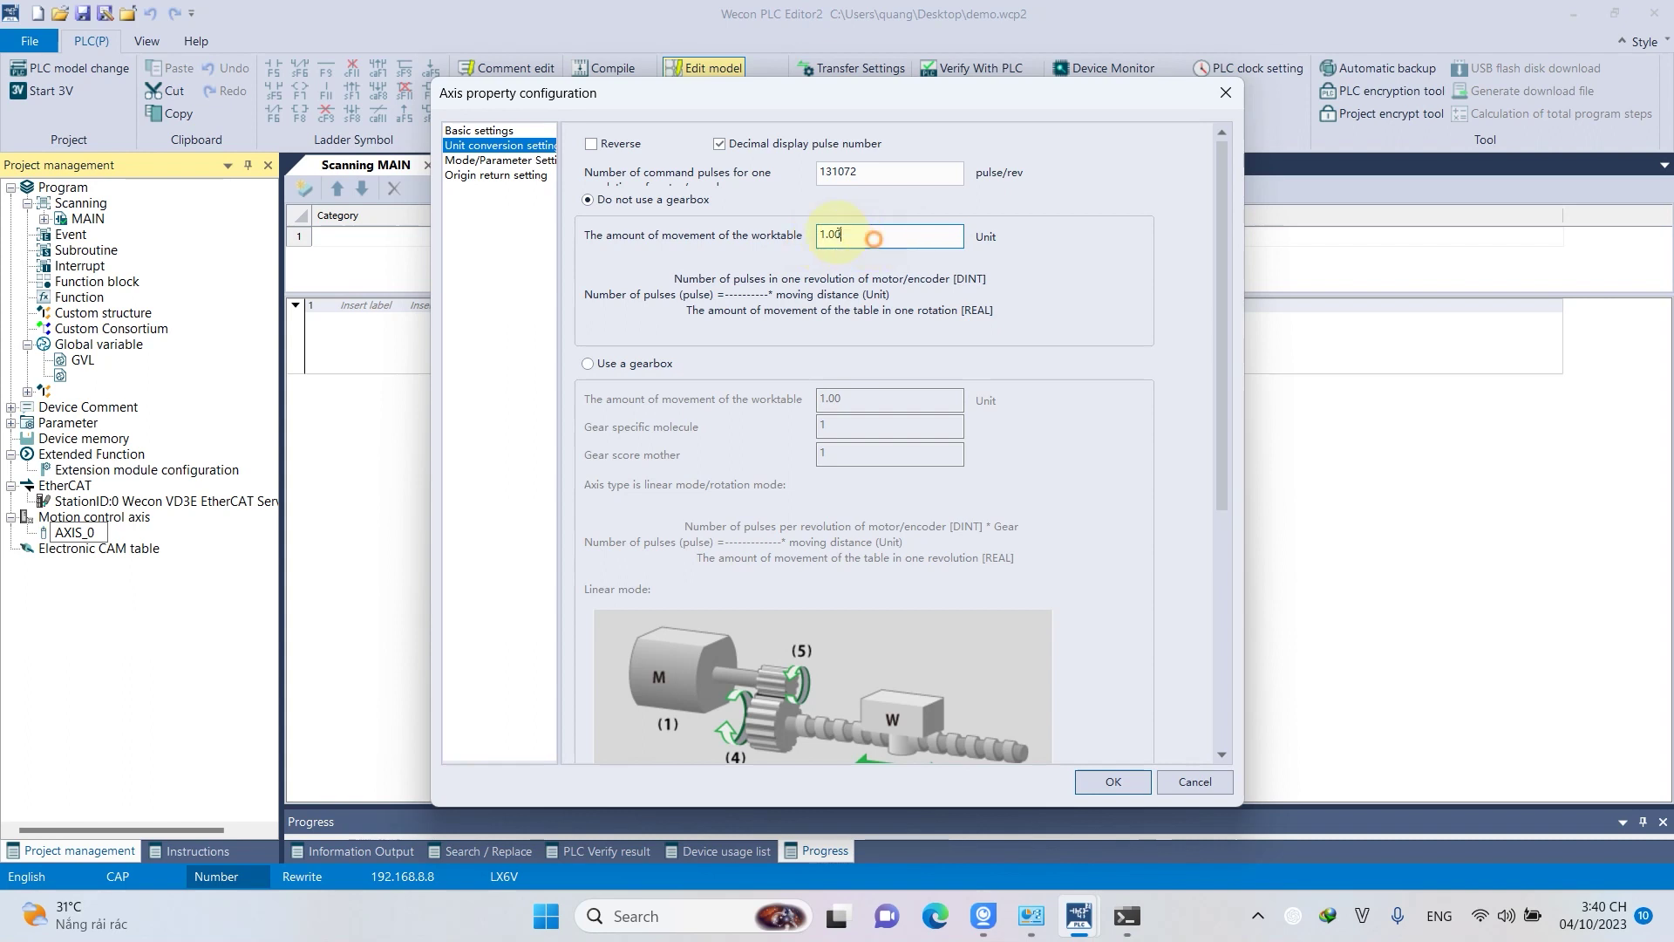
Check AXIS_0's maximum speed in the shaft speed settings of the mode/parameter page, and switch to the iVCam camera view.
left_click(518, 162)
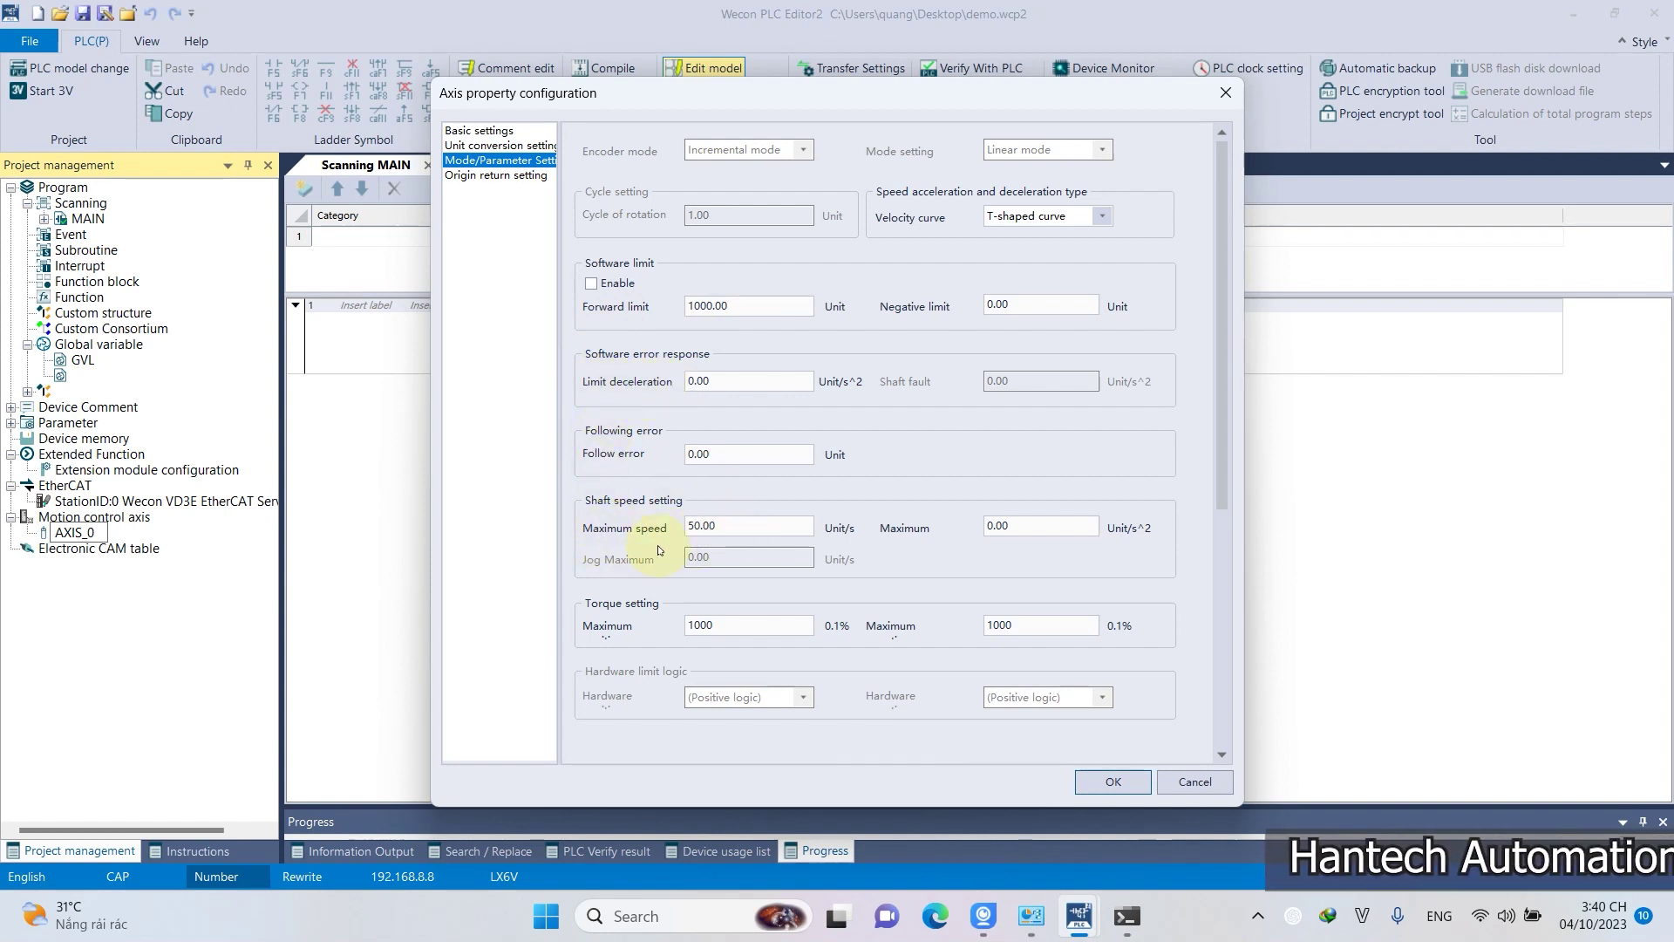
double_click(722, 527)
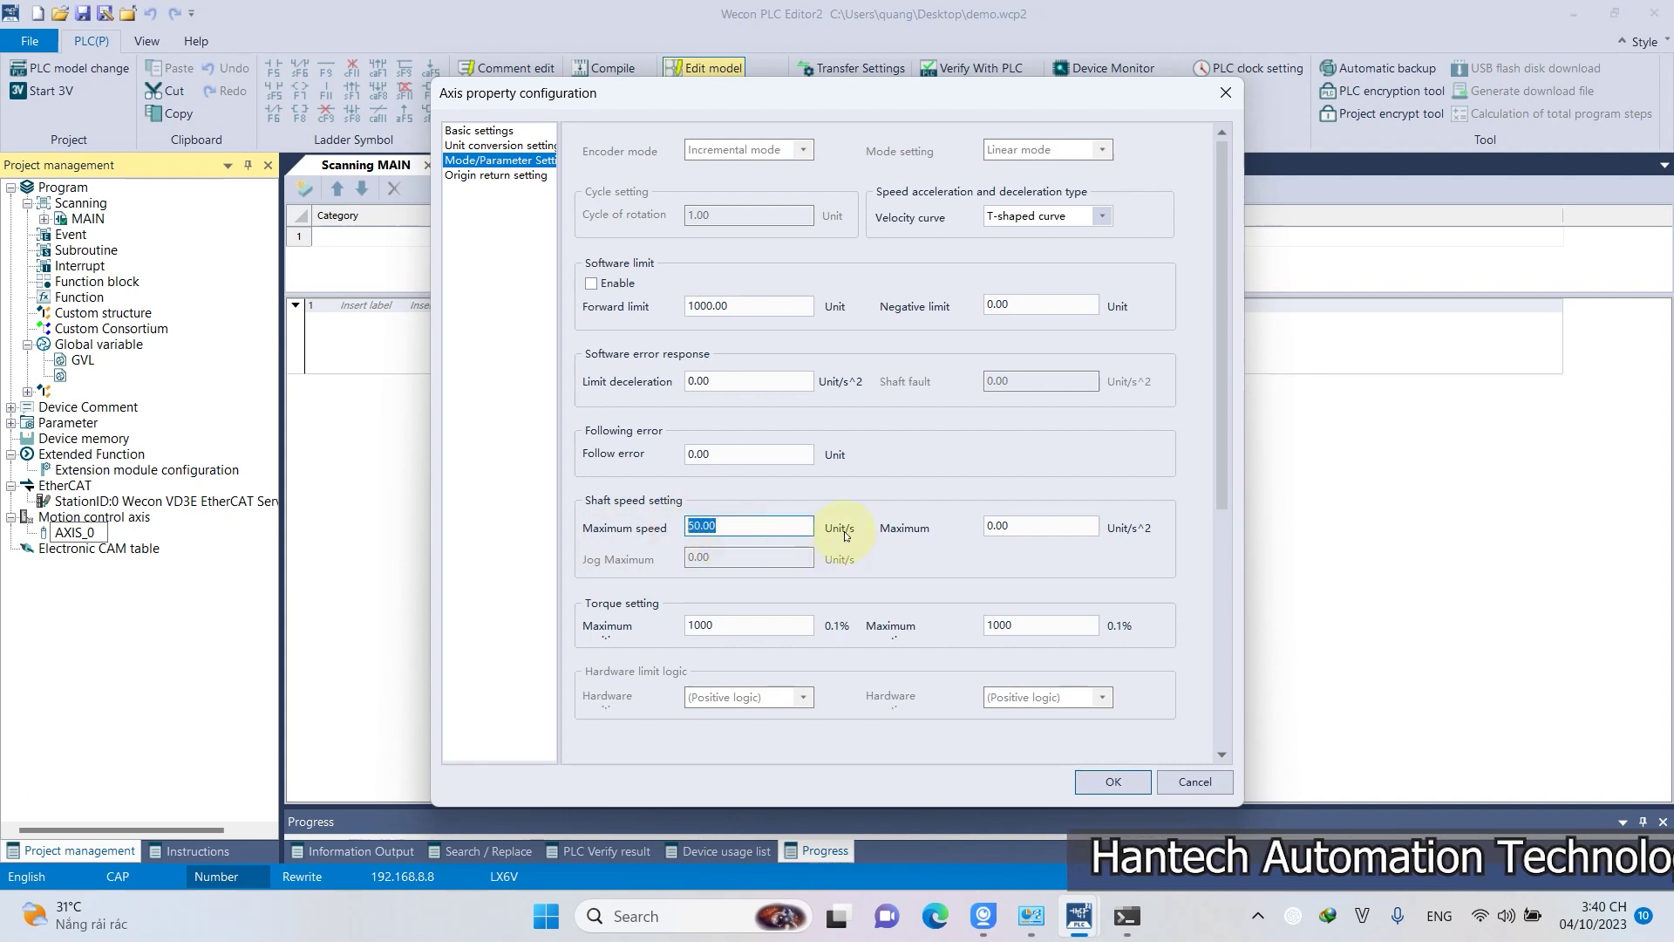
left_click(757, 526)
double_click(755, 528)
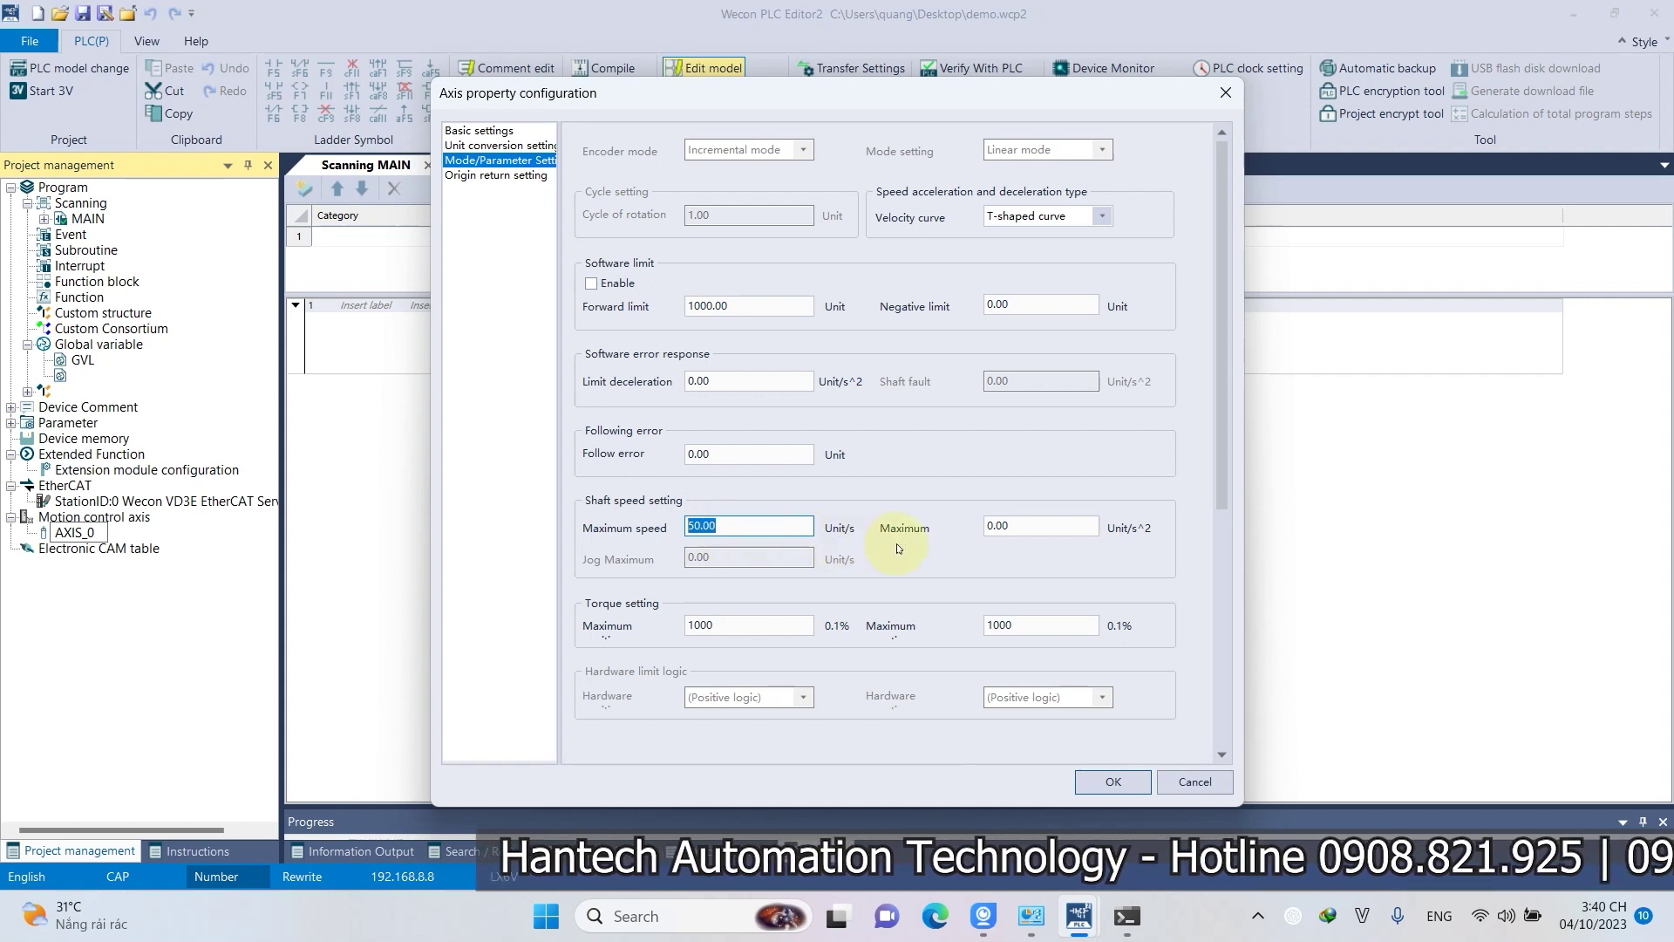
mouse_move(1136, 929)
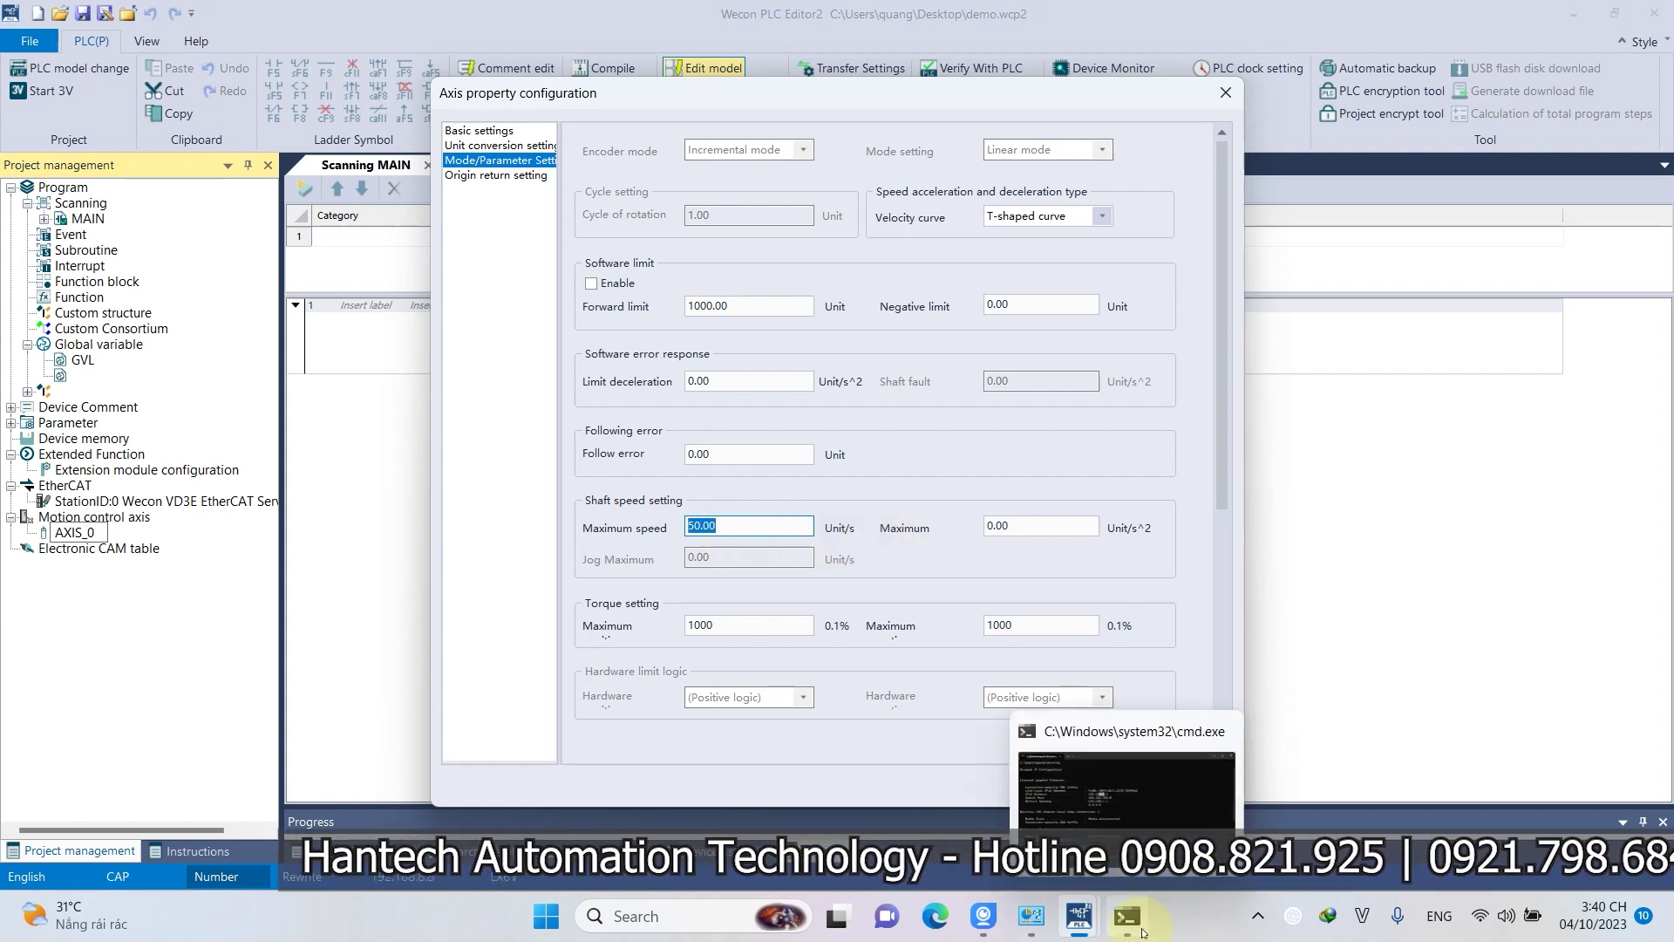
left_click(984, 916)
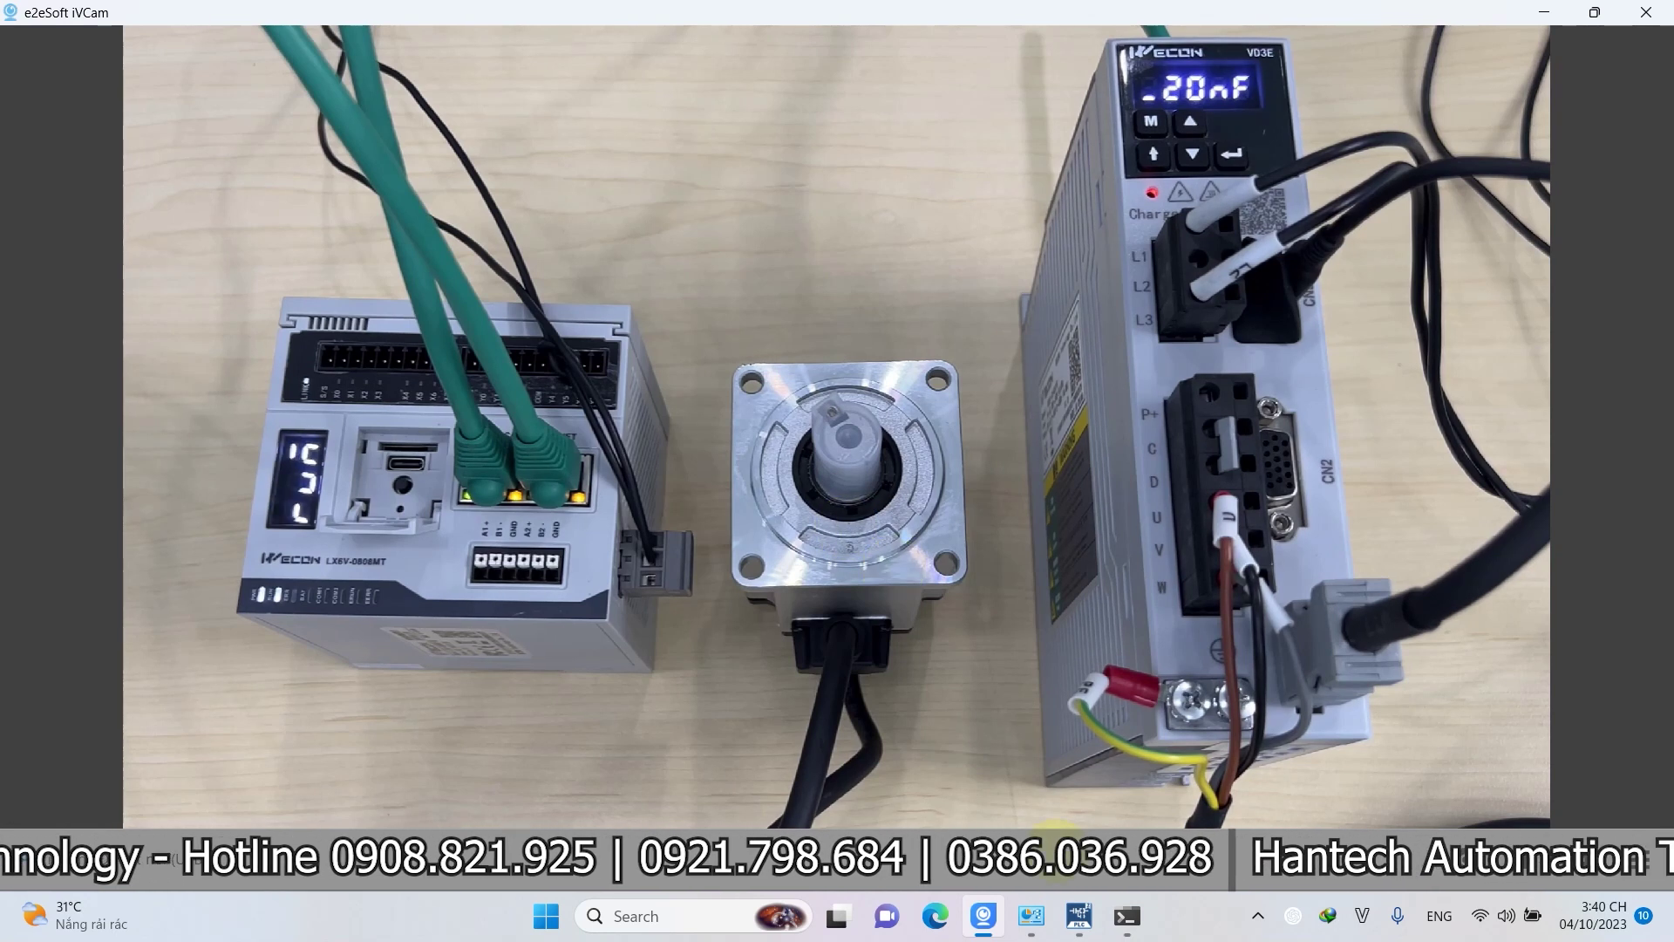
Switch back to Wecon PLC Editor2, accept AXIS_0's property configuration and select the axis in the project tree.
mouse_move(1135, 936)
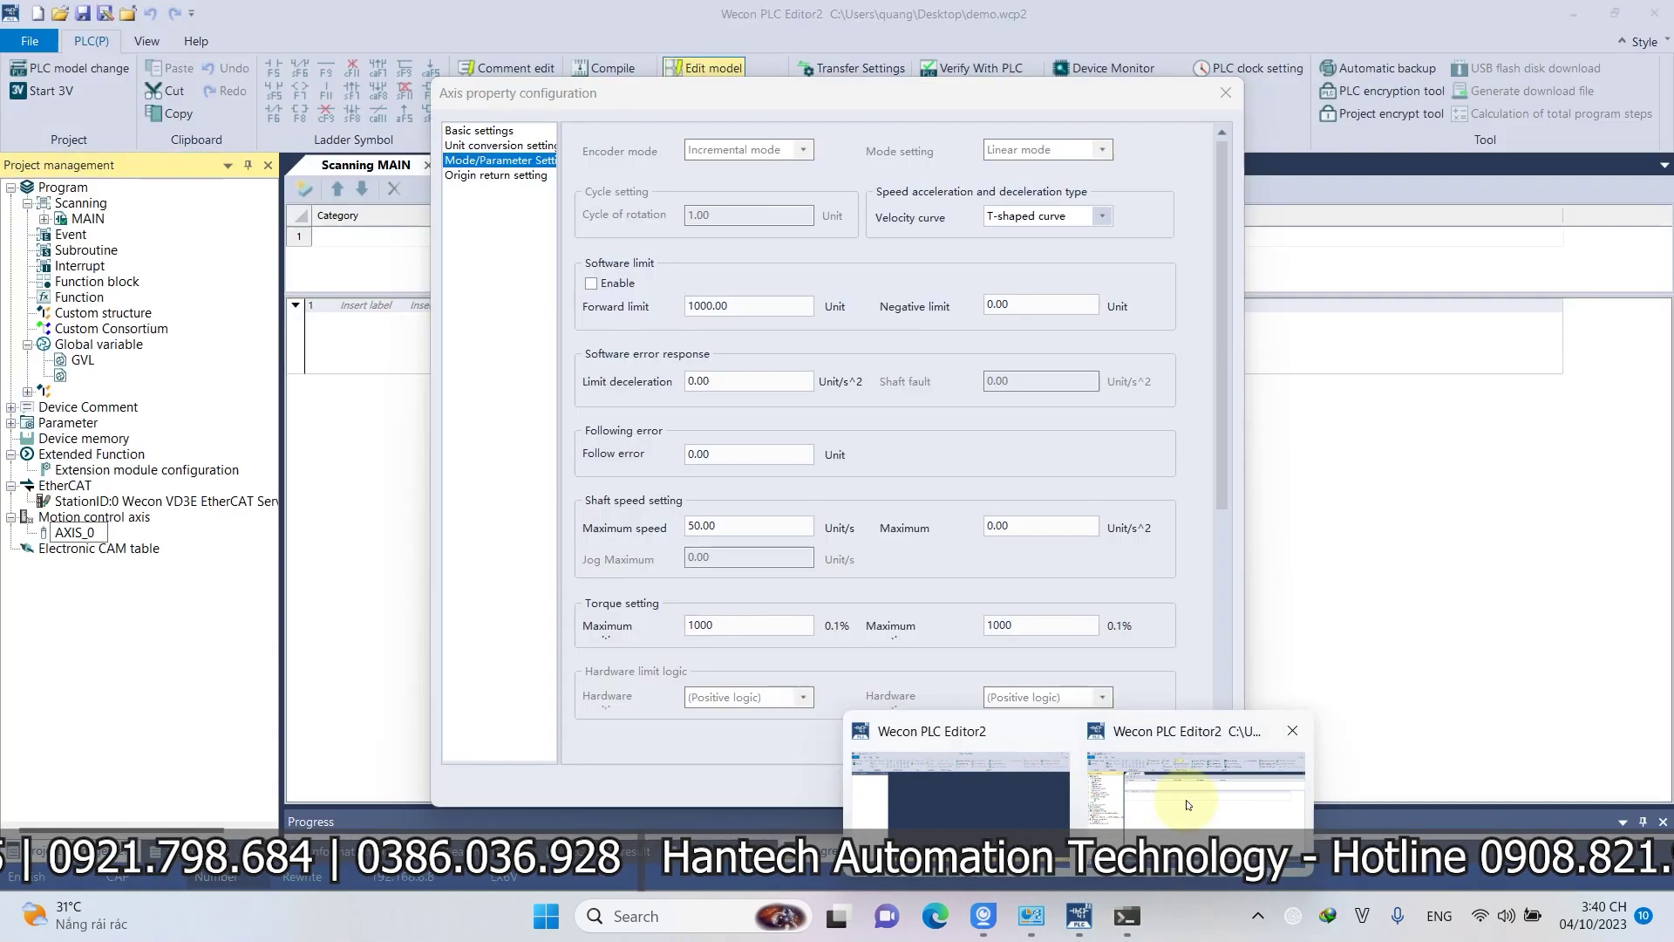
left_click(1177, 797)
left_click(1120, 785)
left_click(96, 532)
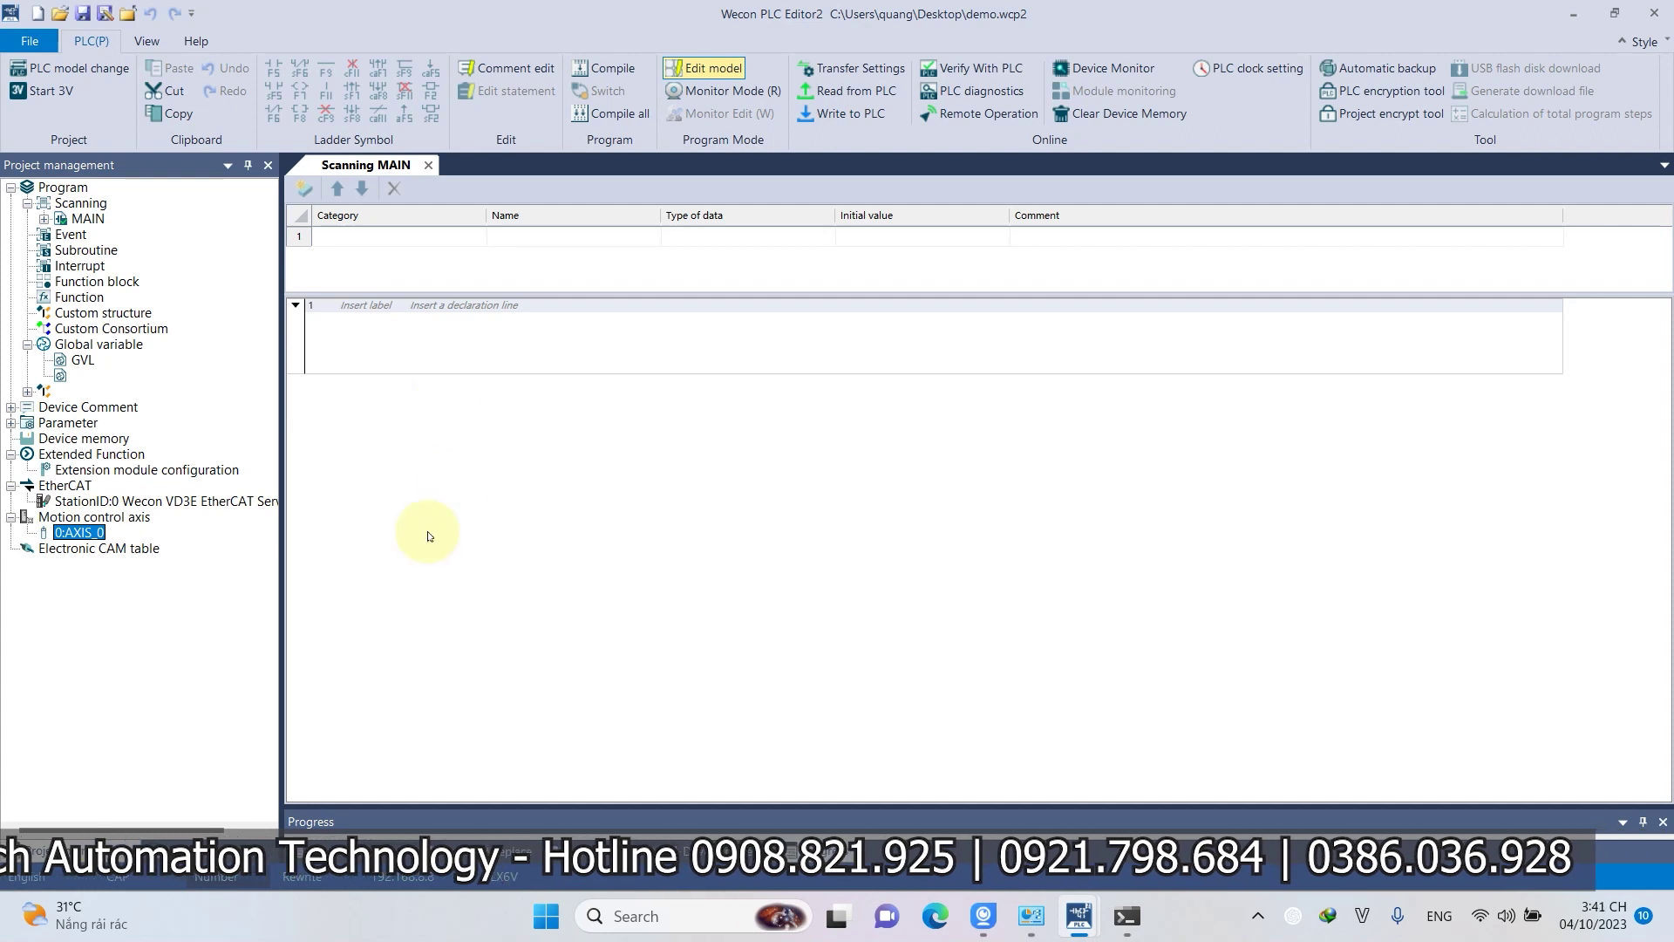
left_click(196, 571)
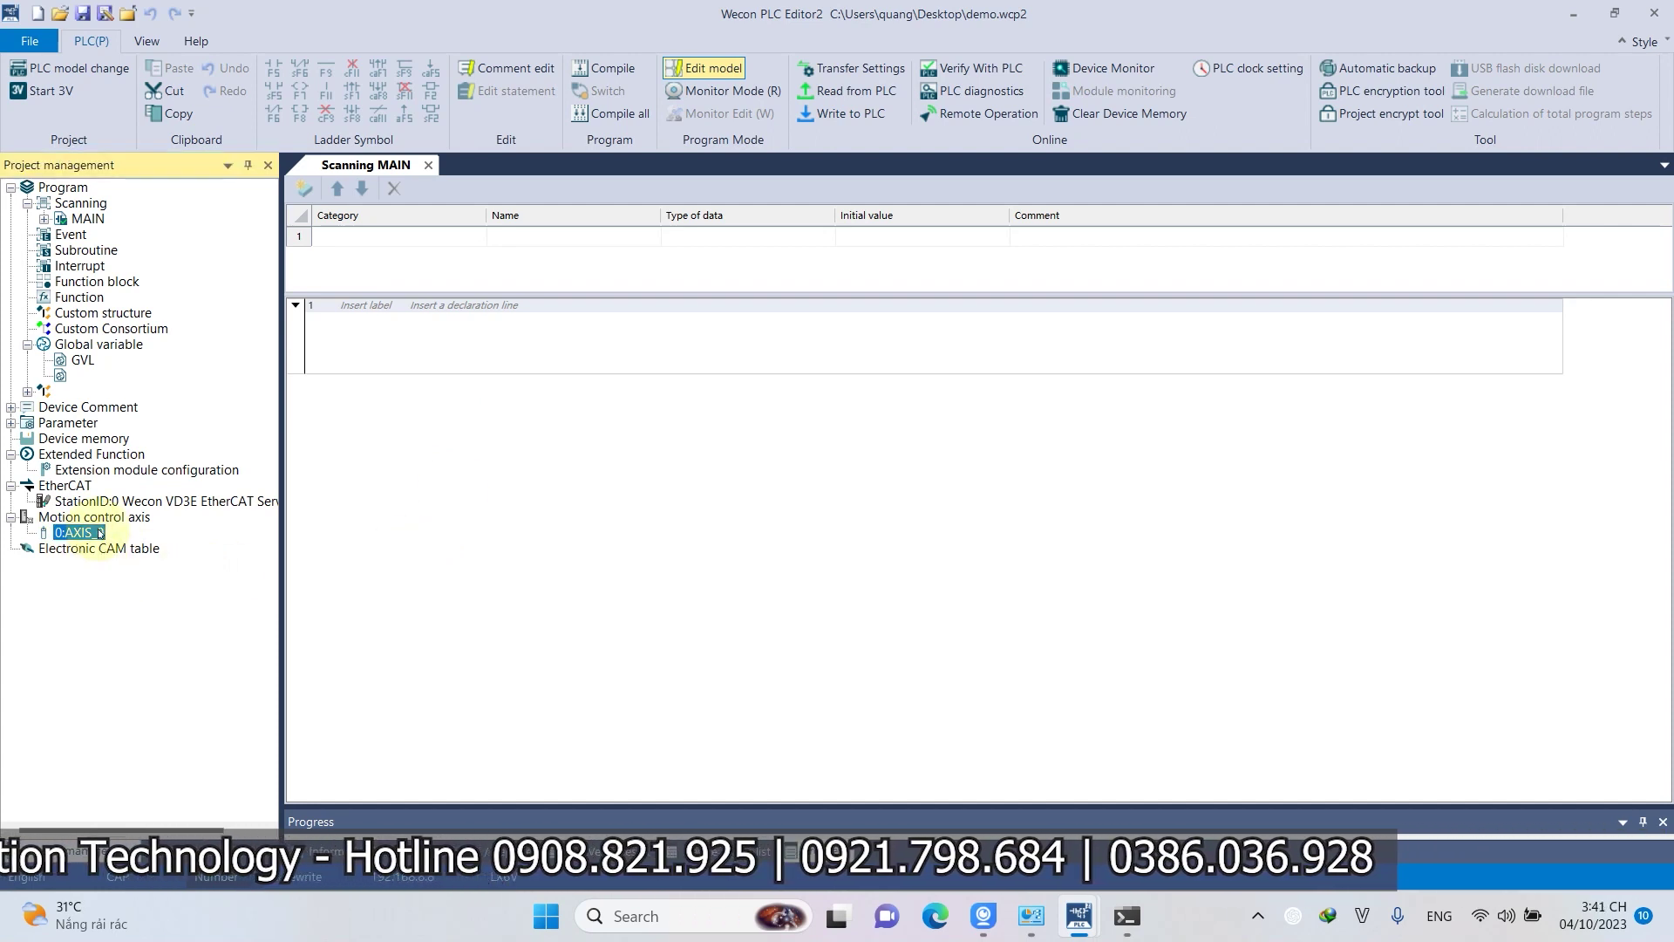